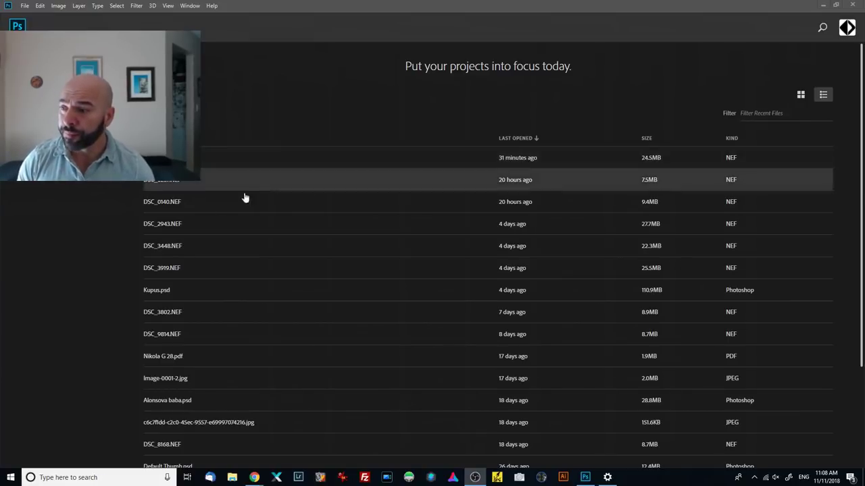
# - Open the recent raw photo DSC_0140.NEF in Camera Raw
pyautogui.click(183, 203)
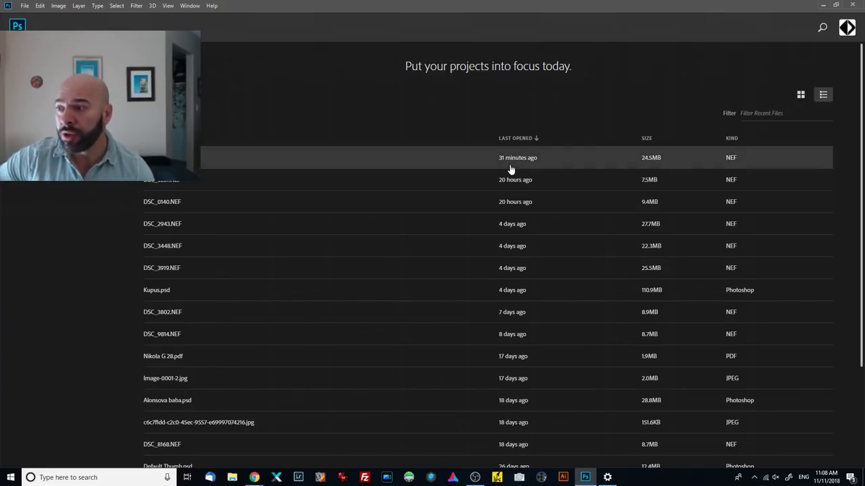
pyautogui.click(170, 204)
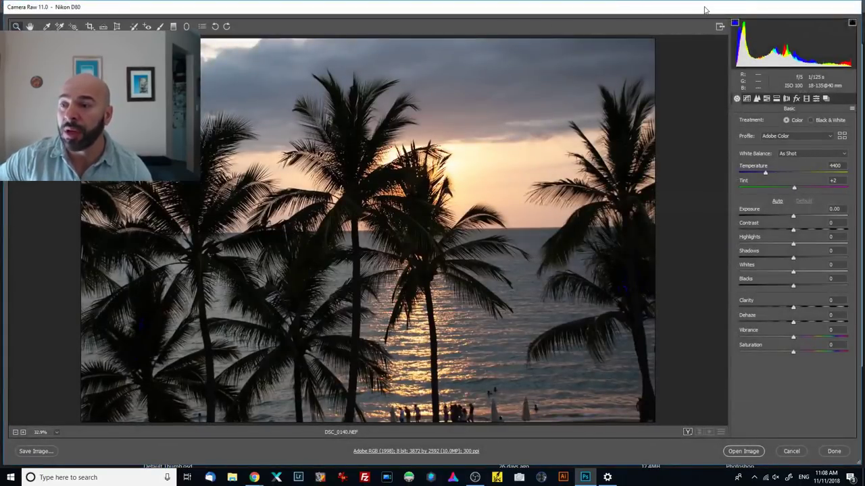
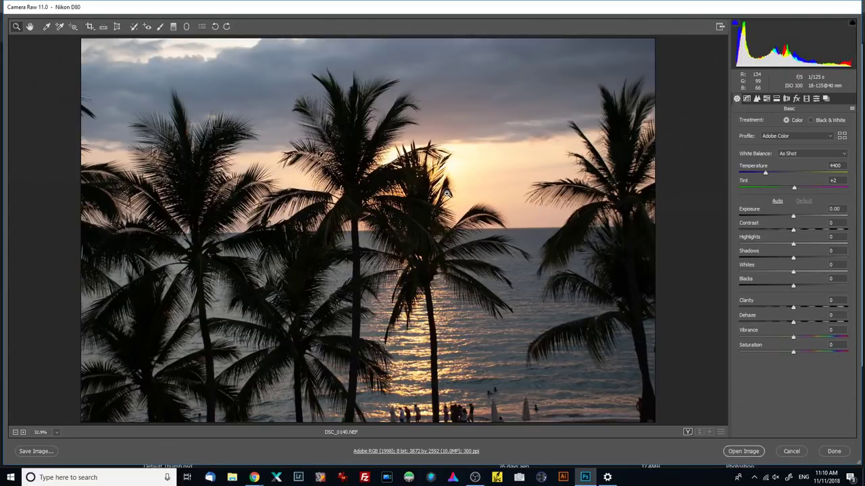
# - Examine the dark palm fronds in front of the sun at up to 200% magnification
pyautogui.scroll(4, 446, 193)
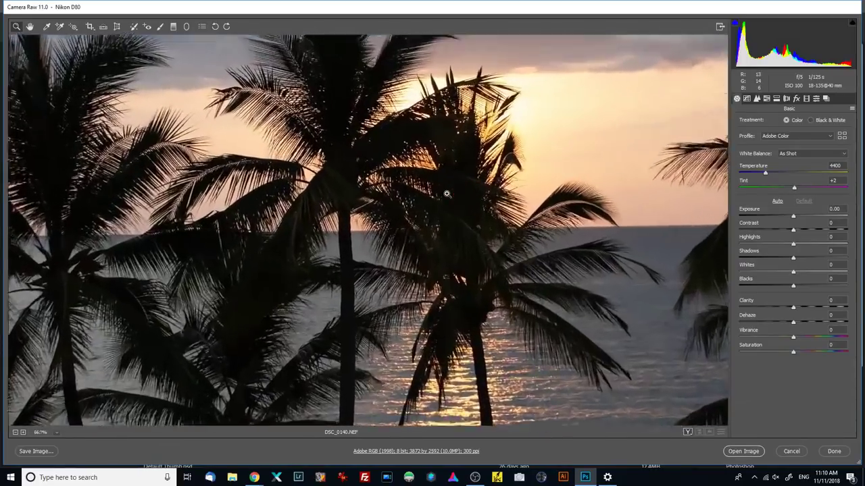
pyautogui.hotkey('ctrl', '+')
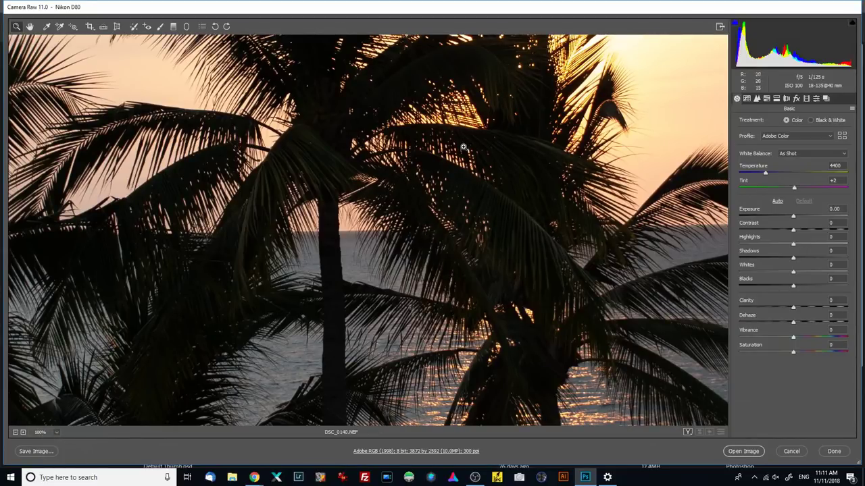
pyautogui.moveTo(471, 119); pyautogui.dragTo(408, 266)
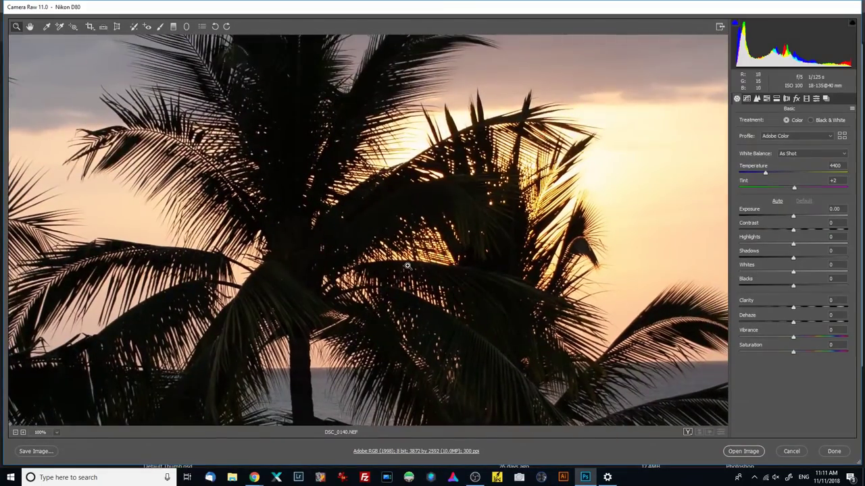
pyautogui.click(408, 266)
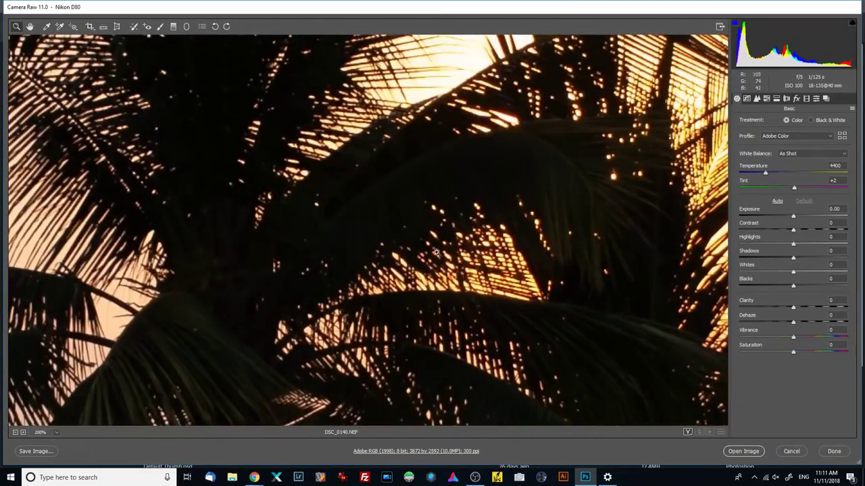
pyautogui.moveTo(442, 304); pyautogui.dragTo(518, 205)
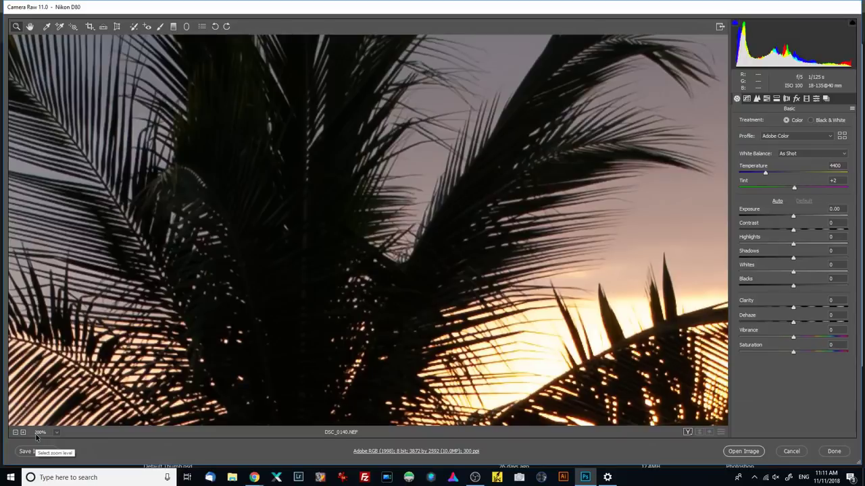
pyautogui.hotkey('ctrl', '0')
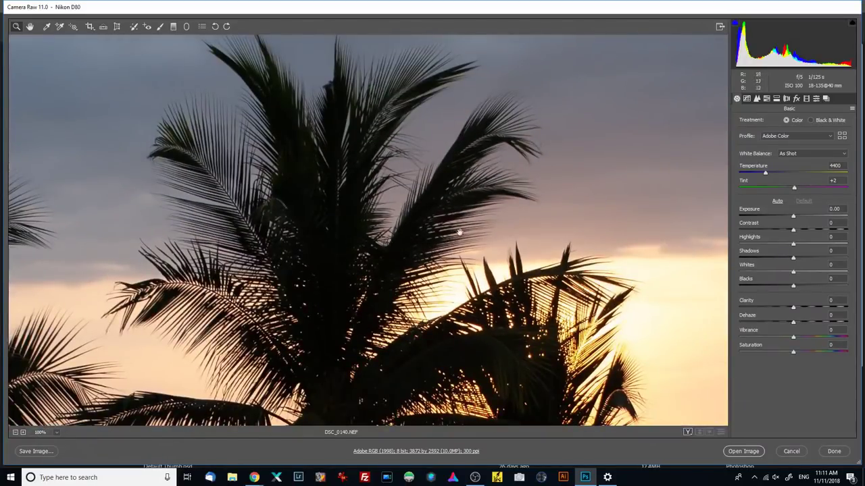
# - Examine the sky, palms, sea and beach across the whole photo at 100%, then return to the full image
pyautogui.click(465, 270)
pyautogui.moveTo(361, 110); pyautogui.dragTo(149, 214)
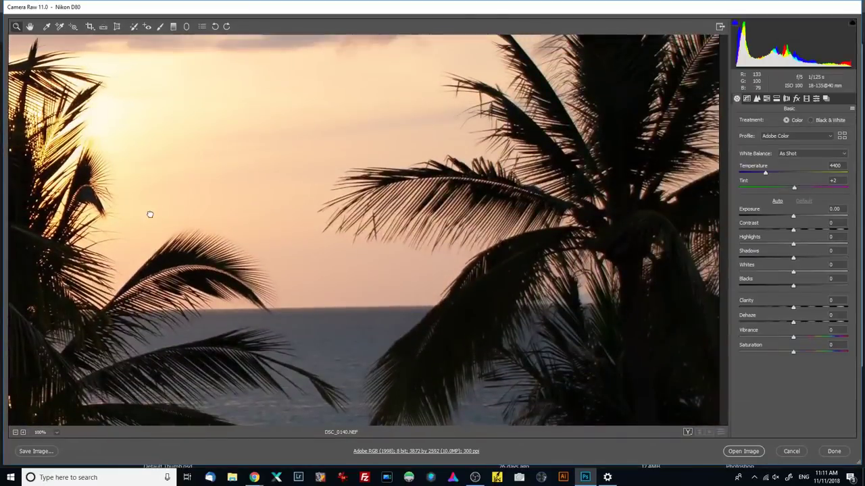
pyautogui.moveTo(287, 263); pyautogui.dragTo(273, 162)
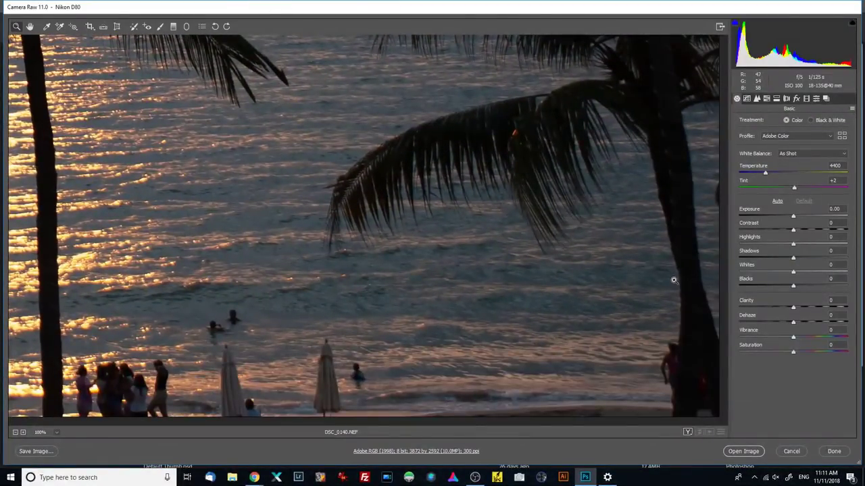
pyautogui.moveTo(179, 325); pyautogui.dragTo(628, 215)
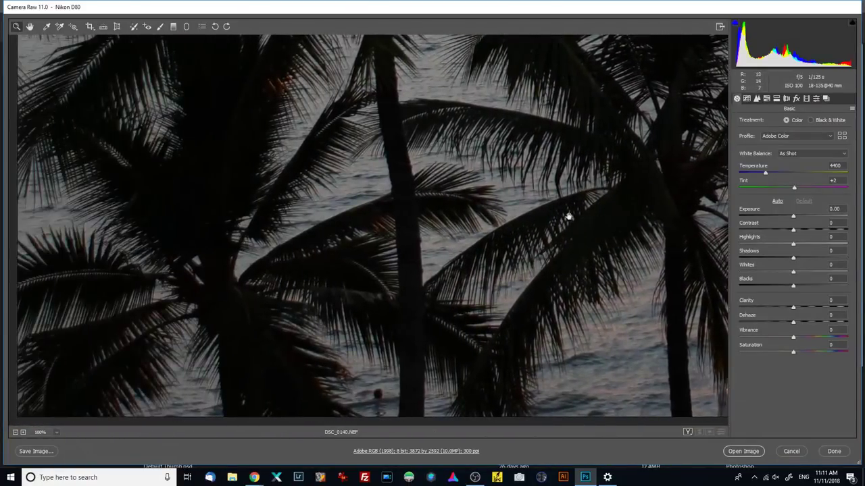
pyautogui.moveTo(309, 215); pyautogui.dragTo(334, 315)
pyautogui.moveTo(342, 160); pyautogui.dragTo(346, 319)
pyautogui.moveTo(368, 81)
pyautogui.mouseDown()
pyautogui.moveTo(381, 185)
pyautogui.moveTo(367, 332)
pyautogui.mouseUp()
pyautogui.moveTo(396, 181); pyautogui.dragTo(392, 317)
pyautogui.moveTo(608, 205); pyautogui.dragTo(324, 241)
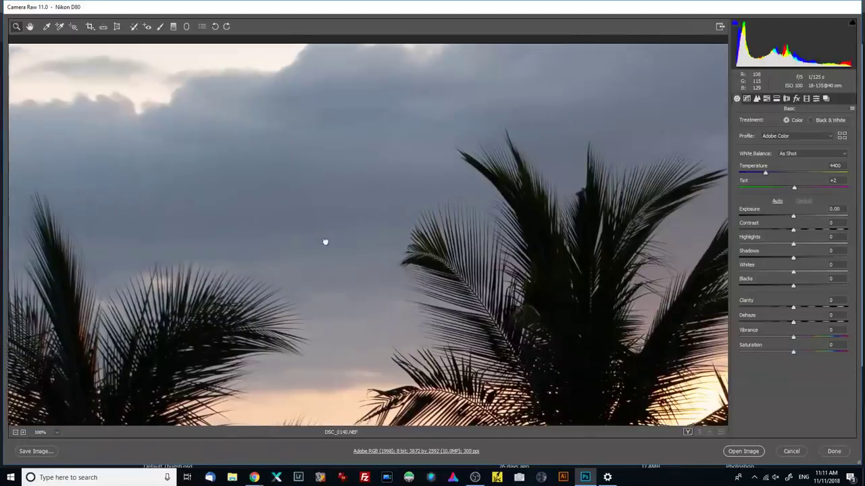
pyautogui.moveTo(629, 193); pyautogui.dragTo(441, 196)
pyautogui.moveTo(601, 198); pyautogui.dragTo(467, 198)
pyautogui.moveTo(581, 227)
pyautogui.mouseDown()
pyautogui.moveTo(466, 228)
pyautogui.moveTo(392, 85)
pyautogui.mouseUp()
pyautogui.moveTo(435, 246)
pyautogui.mouseDown()
pyautogui.moveTo(428, 219)
pyautogui.moveTo(436, 41)
pyautogui.mouseUp()
pyautogui.moveTo(439, 223); pyautogui.dragTo(440, 88)
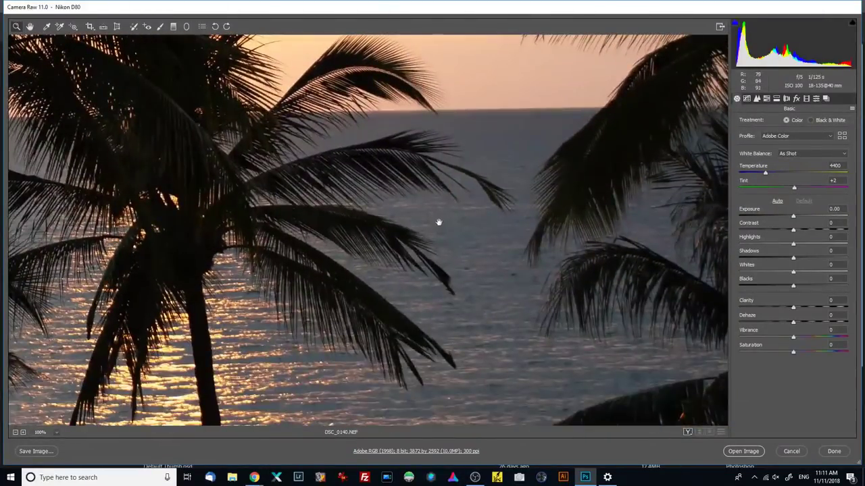
pyautogui.moveTo(463, 230); pyautogui.dragTo(521, 127)
pyautogui.moveTo(404, 242); pyautogui.dragTo(540, 161)
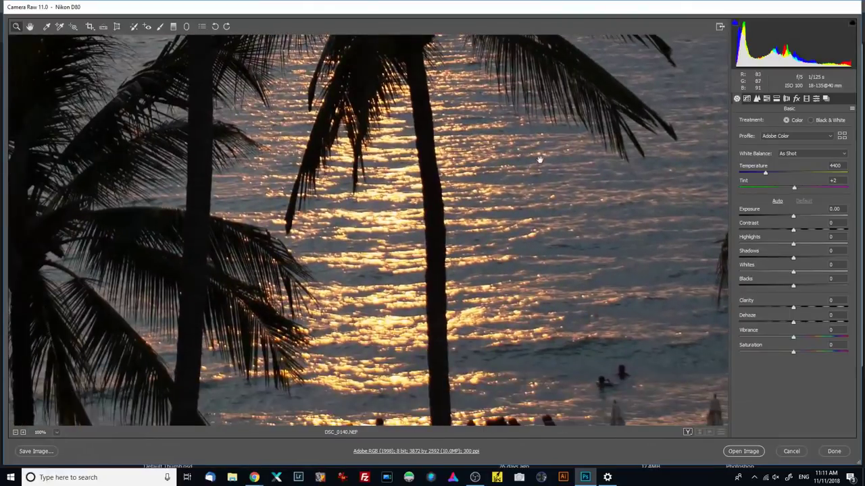
pyautogui.hotkey('ctrl', '-')
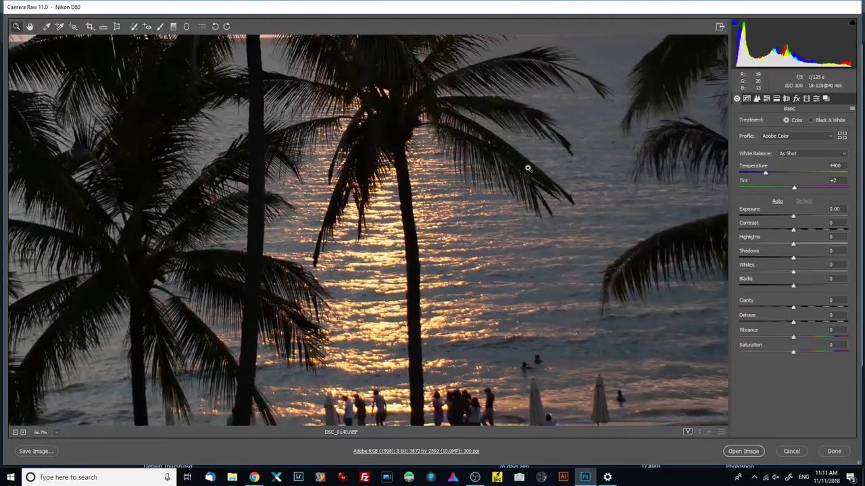
pyautogui.hotkey('ctrl', '-')
pyautogui.hotkey('ctrl', '-')
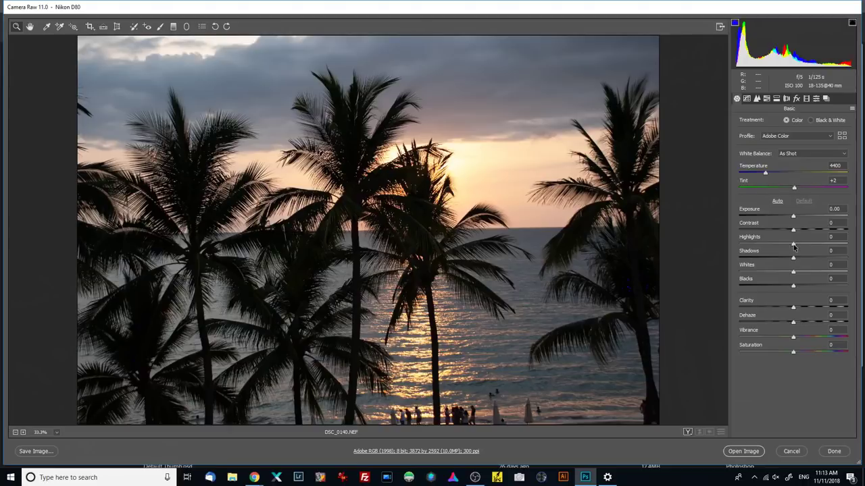
# - Try Highlights at +100 together with Whites at +100, then return Whites to 0
pyautogui.moveTo(794, 247); pyautogui.dragTo(827, 248)
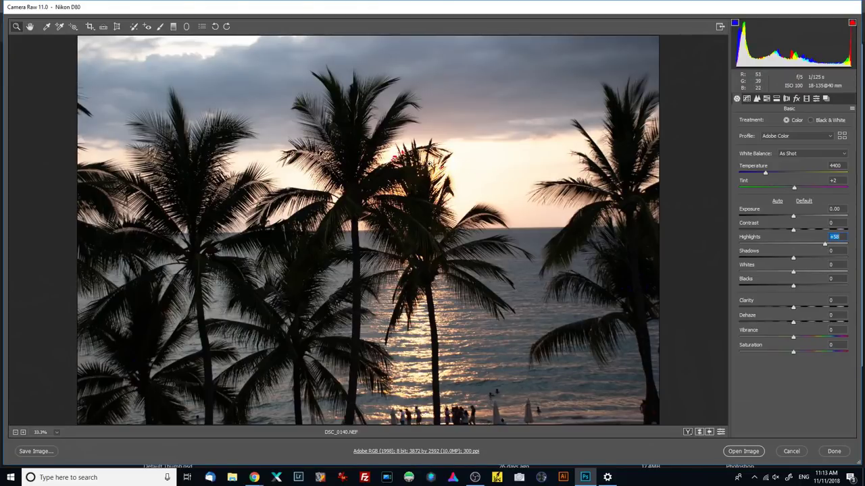
pyautogui.moveTo(827, 248); pyautogui.dragTo(857, 247)
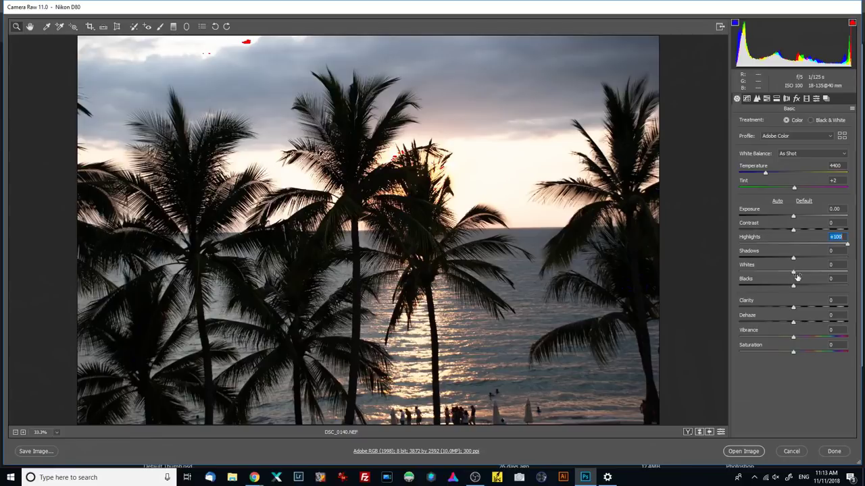
pyautogui.moveTo(793, 274); pyautogui.dragTo(858, 274)
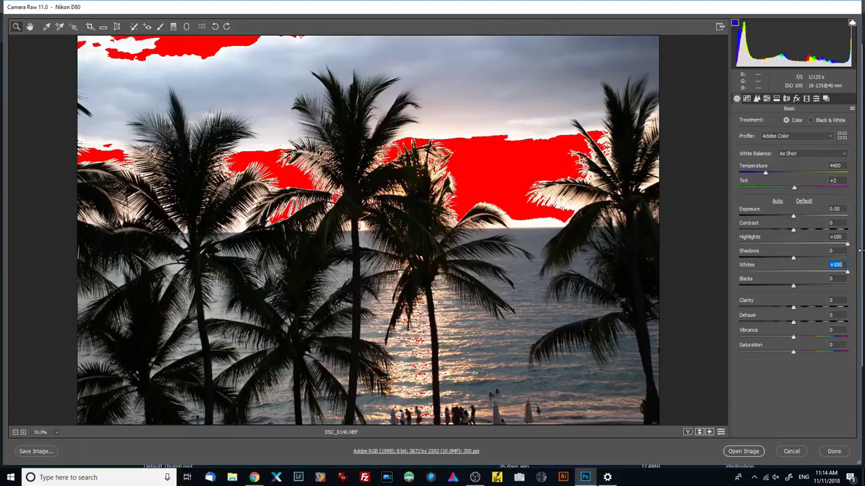
pyautogui.moveTo(847, 274); pyautogui.dragTo(794, 275)
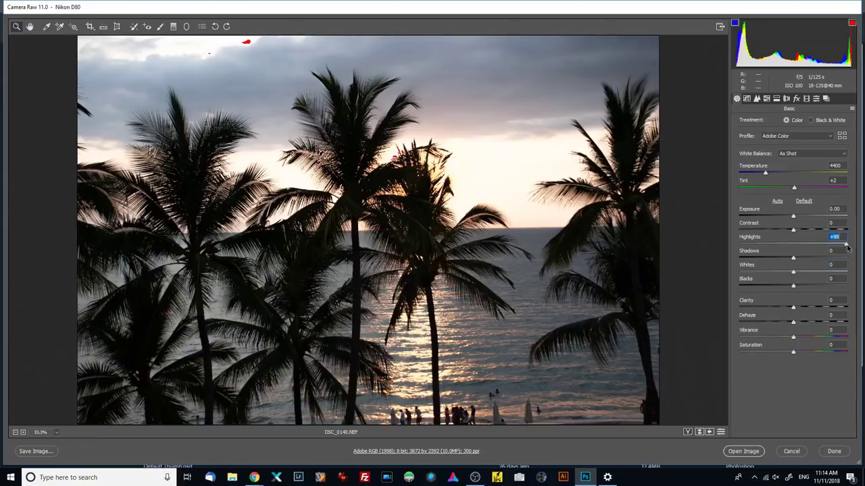
# - Try Highlights at +27, -10 and -100, then reset Highlights to 0
pyautogui.moveTo(847, 245); pyautogui.dragTo(809, 247)
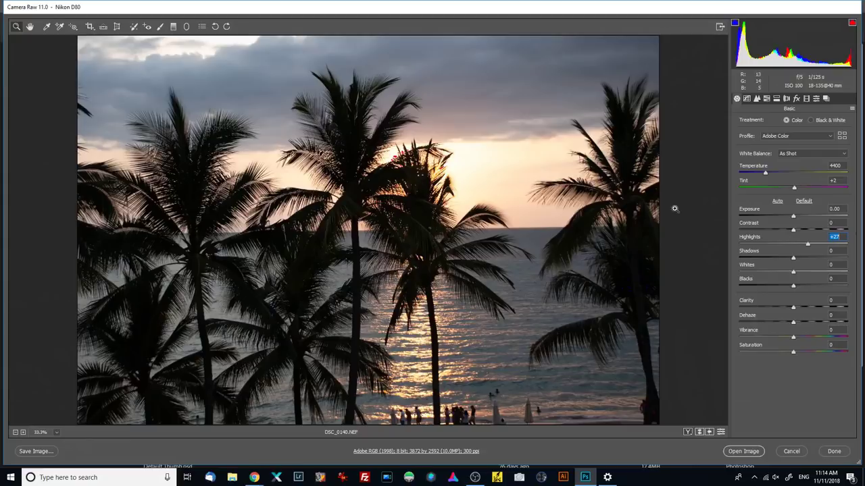
pyautogui.moveTo(808, 248); pyautogui.dragTo(788, 246)
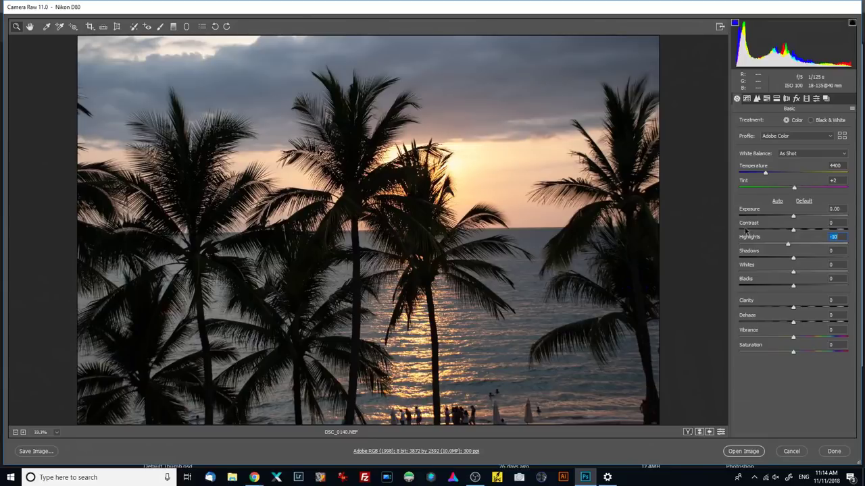
pyautogui.moveTo(787, 247); pyautogui.dragTo(739, 246)
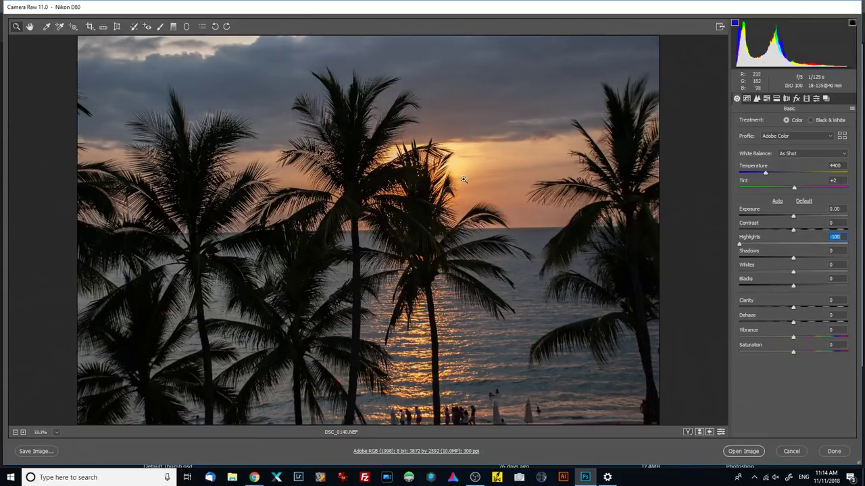
pyautogui.moveTo(740, 246); pyautogui.dragTo(792, 249)
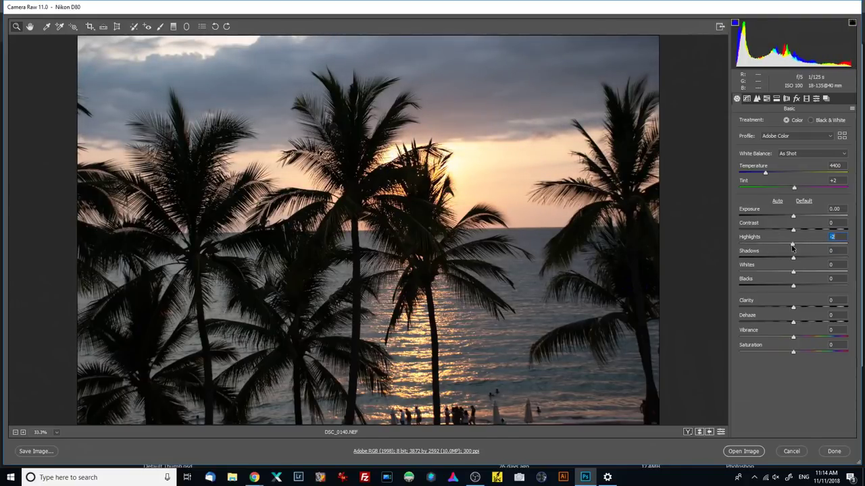
pyautogui.write('0')
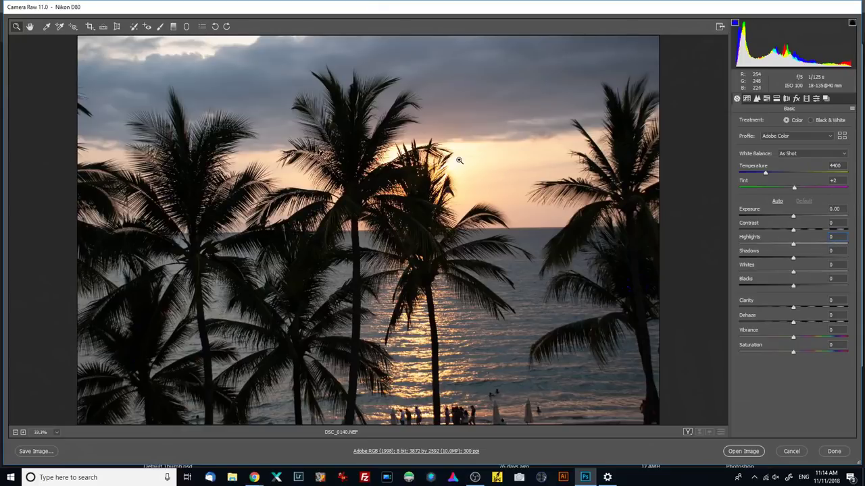
# - Set Highlights to -100 and inspect the highlight clipping among the palm fronds beside the sun at up to 300%
pyautogui.hotkey('ctrl', '=')
pyautogui.hotkey('ctrl', '=')
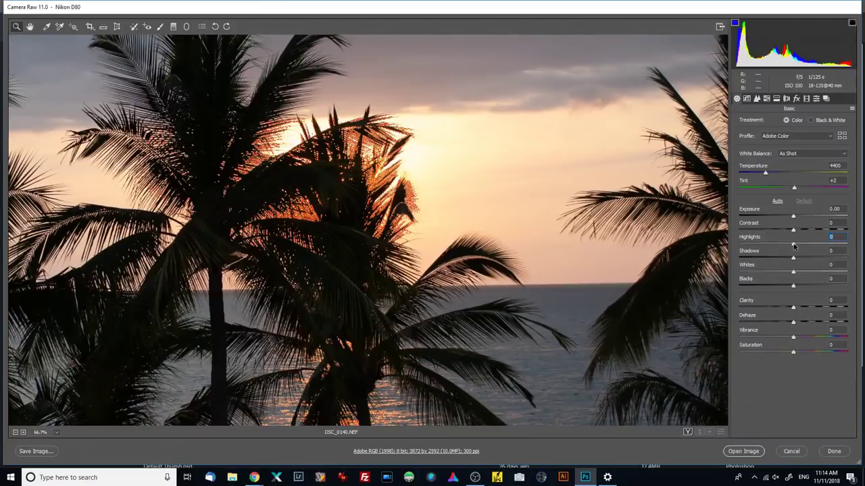
pyautogui.moveTo(793, 246); pyautogui.dragTo(735, 245)
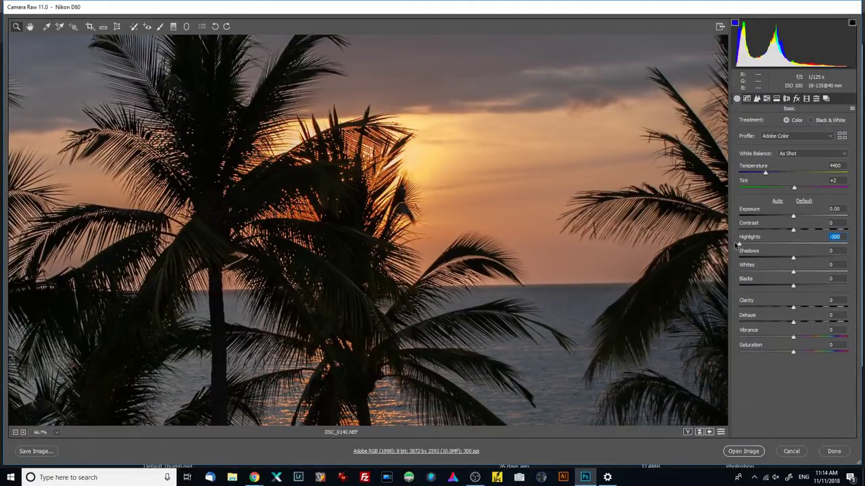
pyautogui.hotkey('ctrl', '=')
pyautogui.hotkey('ctrl', '=')
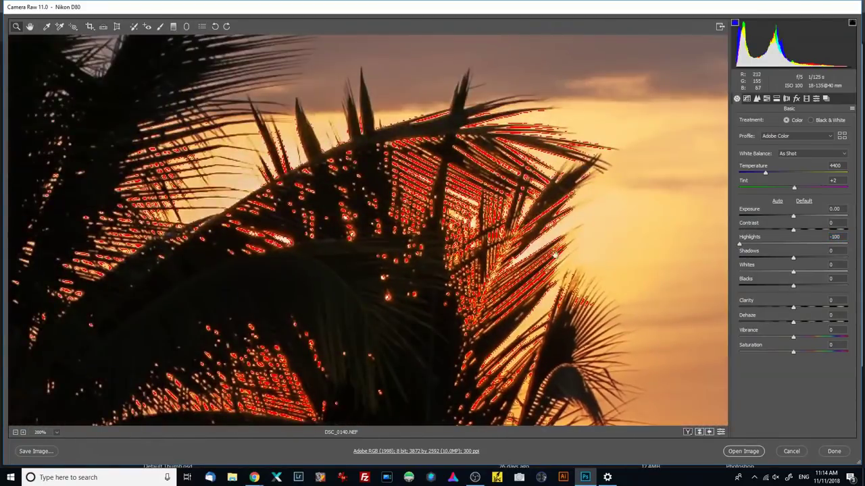
pyautogui.hotkey('ctrl', '=')
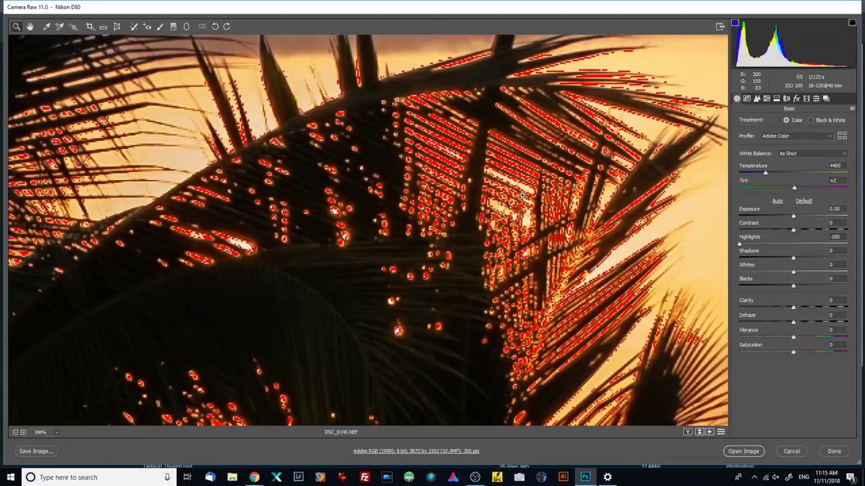
pyautogui.scroll(-3, 522, 195)
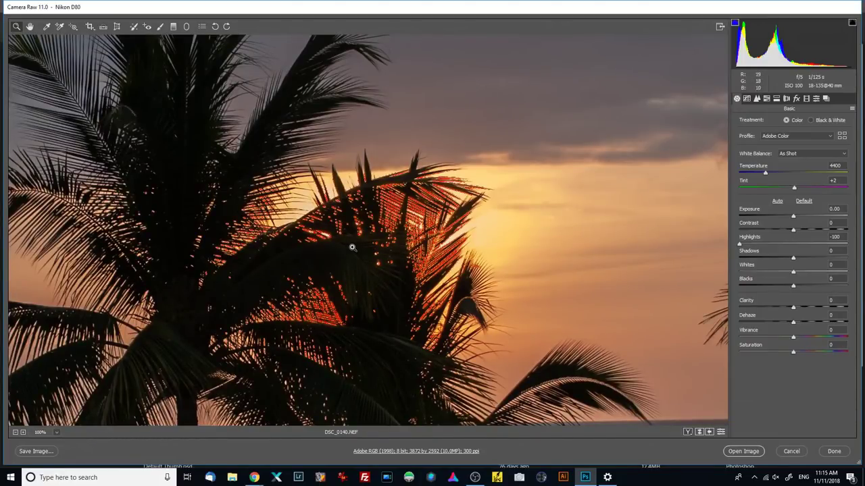
# - Raise Shadows to +90 to brighten the dark palm trees
pyautogui.keyDown('alt'); pyautogui.click(399, 236); pyautogui.keyUp('alt')
pyautogui.keyDown('alt'); pyautogui.click(399, 236); pyautogui.keyUp('alt')
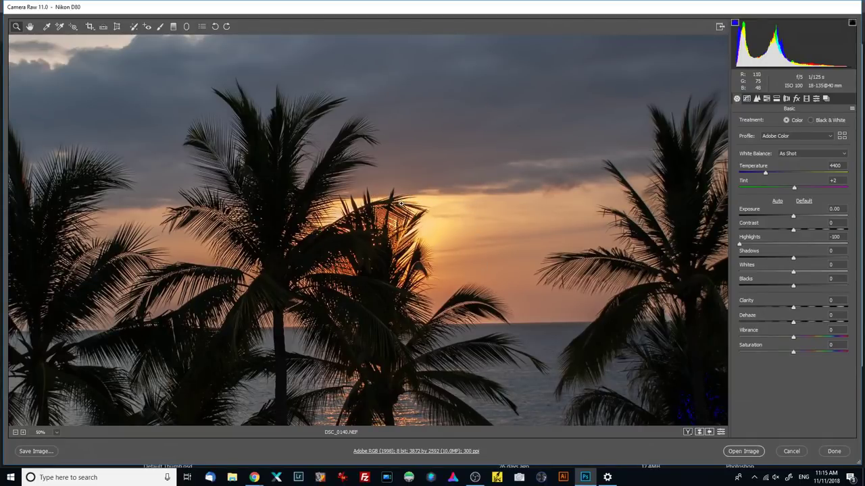
pyautogui.keyDown('alt'); pyautogui.click(401, 202); pyautogui.keyUp('alt')
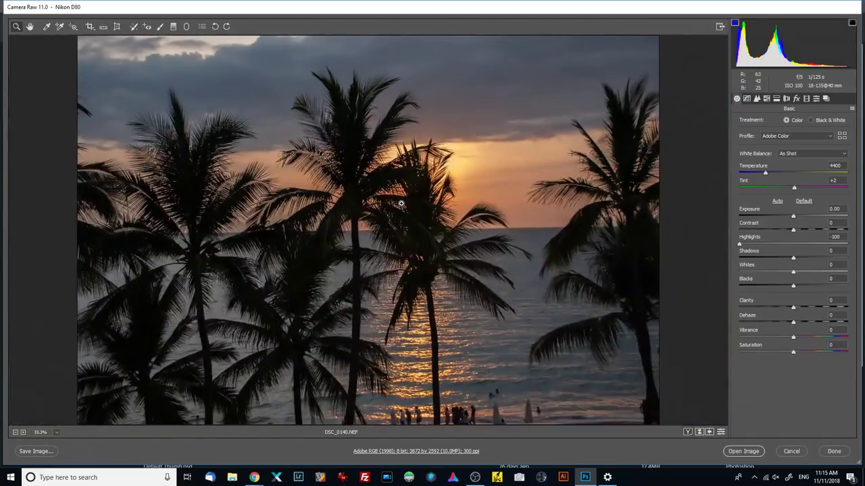
pyautogui.keyDown('alt'); pyautogui.click(400, 202); pyautogui.keyUp('alt')
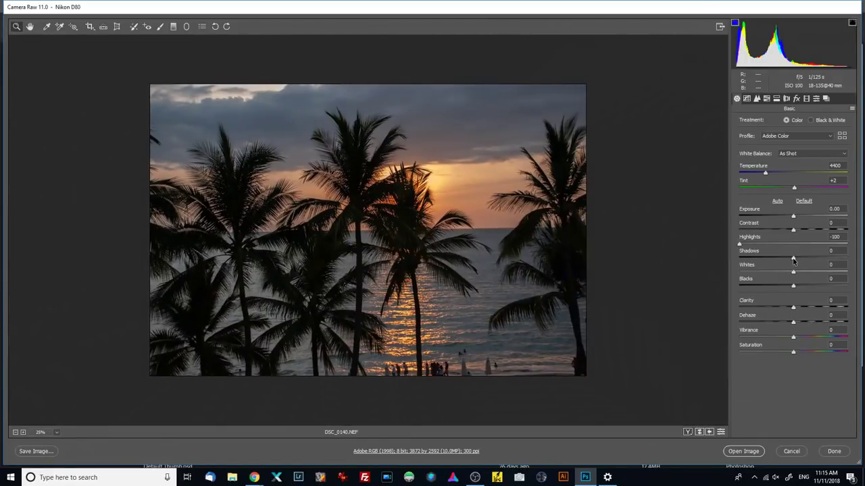
pyautogui.moveTo(794, 260); pyautogui.dragTo(843, 266)
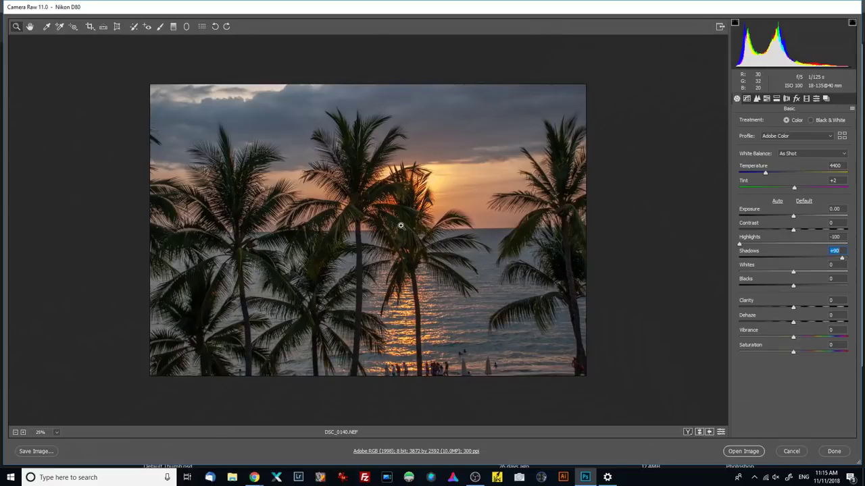
# - Try Shadows at +100 while viewing the dark palm fronds at 100%
pyautogui.scroll(3, 400, 226)
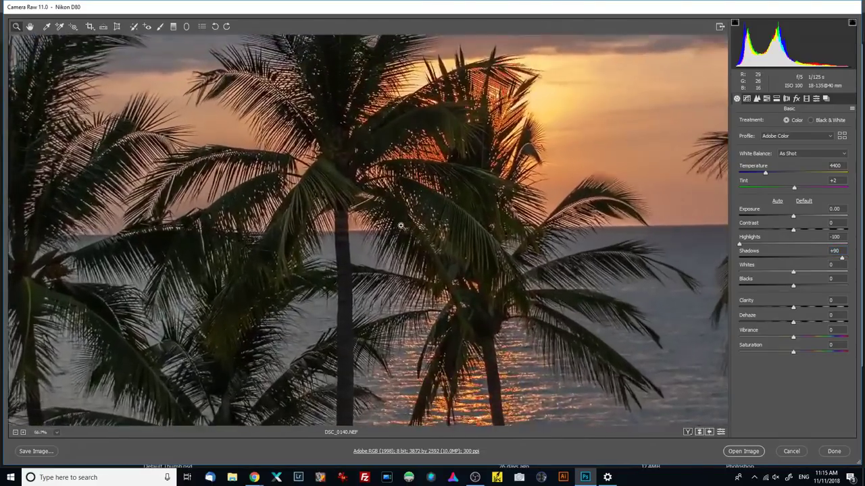
pyautogui.scroll(3, 401, 225)
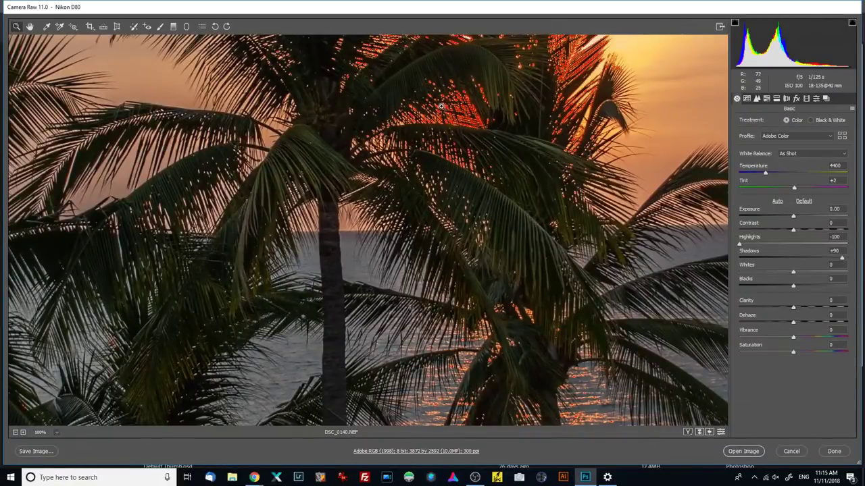
pyautogui.moveTo(843, 260)
pyautogui.mouseDown()
pyautogui.moveTo(794, 260)
pyautogui.moveTo(858, 260)
pyautogui.mouseUp()
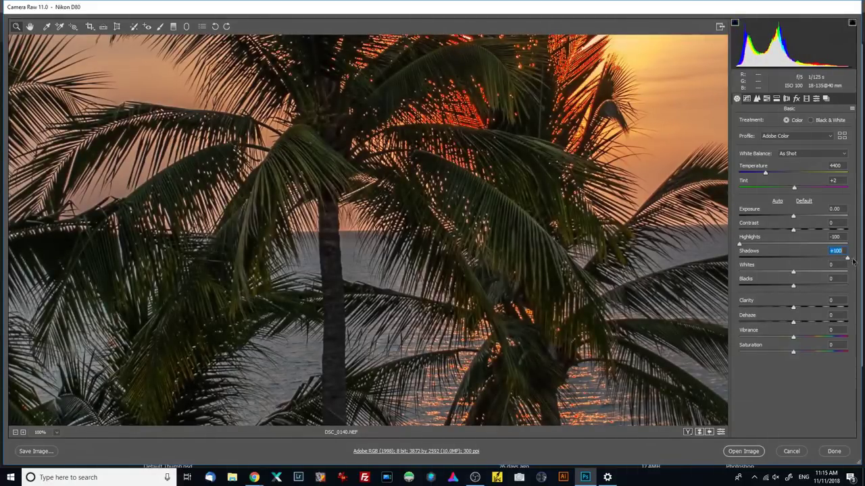
pyautogui.hotkey('ctrl', '0')
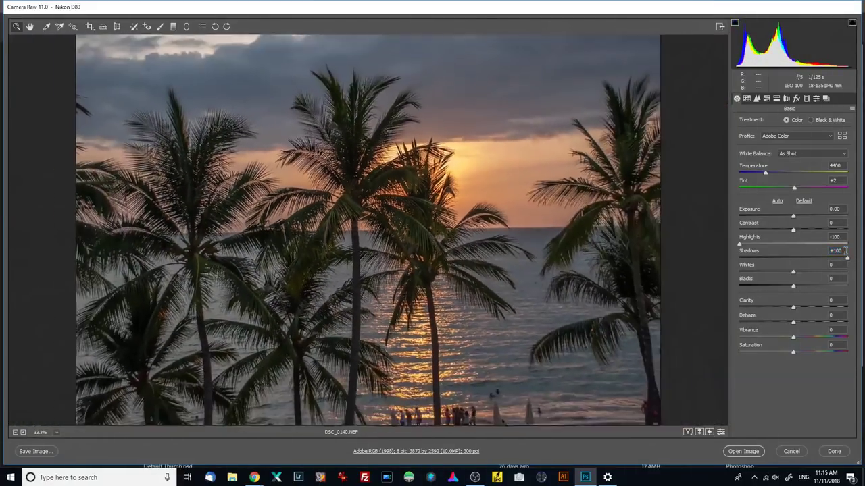
# - Inspect the palms and the beach at 50%, and lower Shadows to +75
pyautogui.hotkey('ctrl', '+')
pyautogui.hotkey('ctrl', '+')
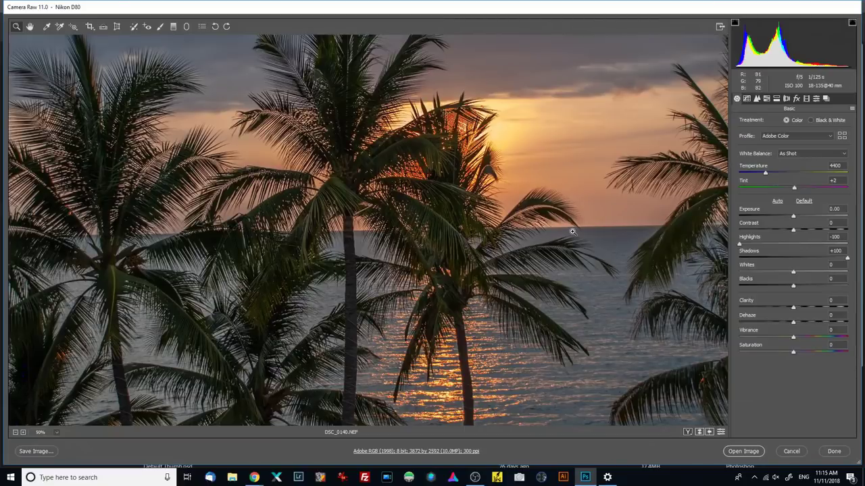
pyautogui.moveTo(398, 142); pyautogui.dragTo(438, 241)
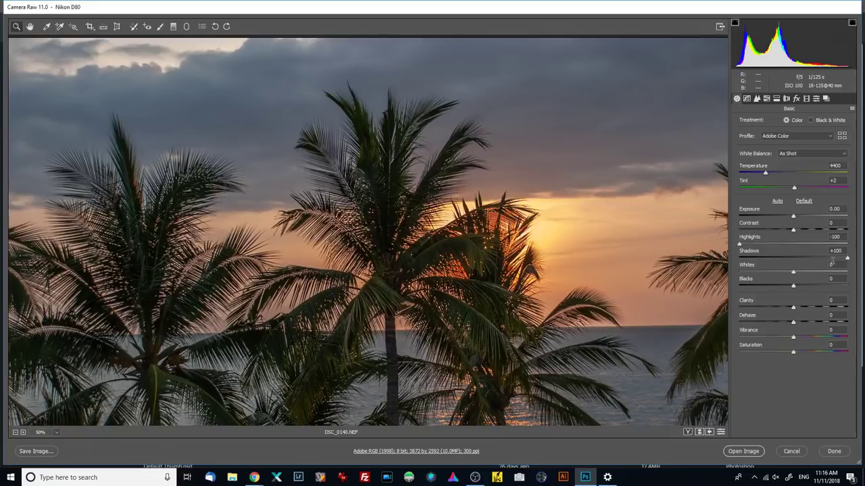
pyautogui.moveTo(847, 257); pyautogui.dragTo(853, 265)
pyautogui.moveTo(647, 315); pyautogui.dragTo(418, 115)
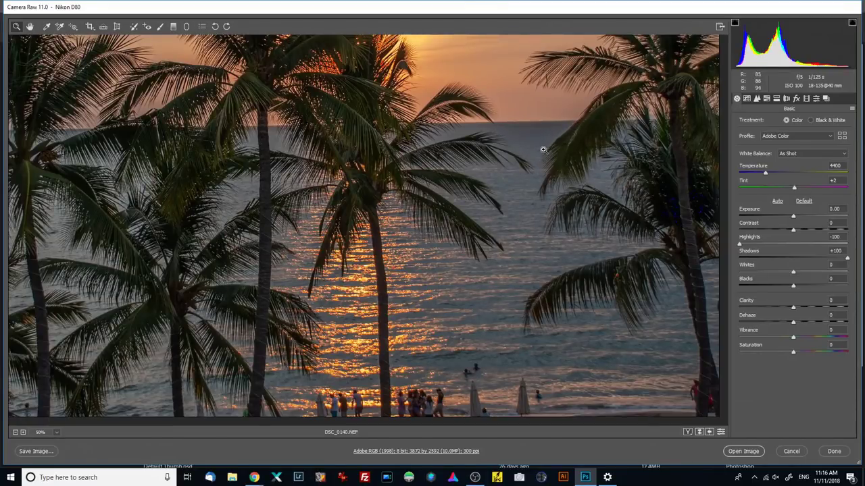
pyautogui.moveTo(849, 260); pyautogui.dragTo(836, 260)
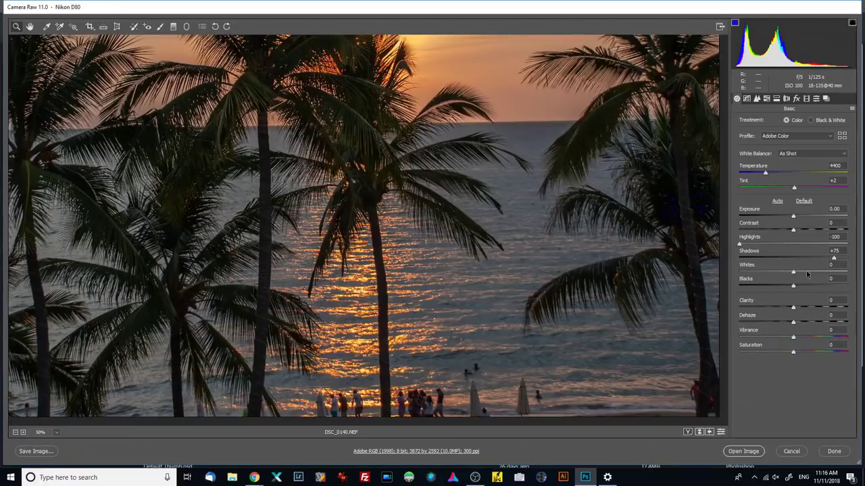
# - Try Blacks at -27, then reset Blacks to 0
pyautogui.moveTo(793, 287); pyautogui.dragTo(780, 287)
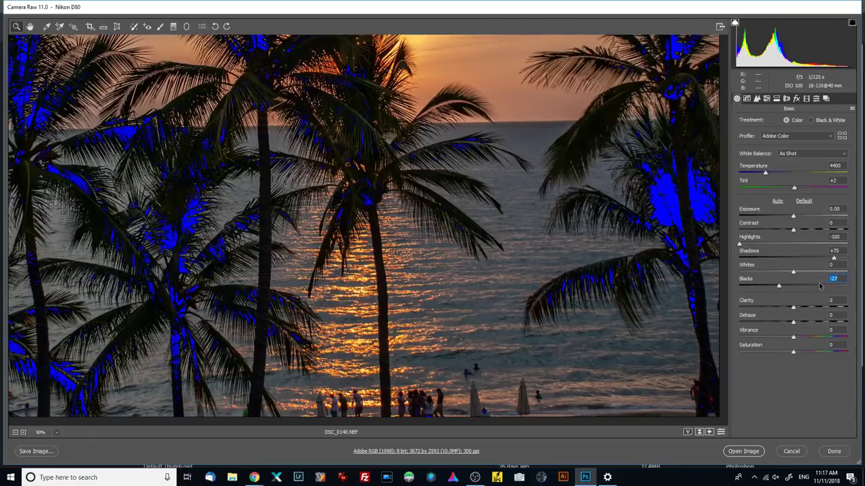
pyautogui.write('0')
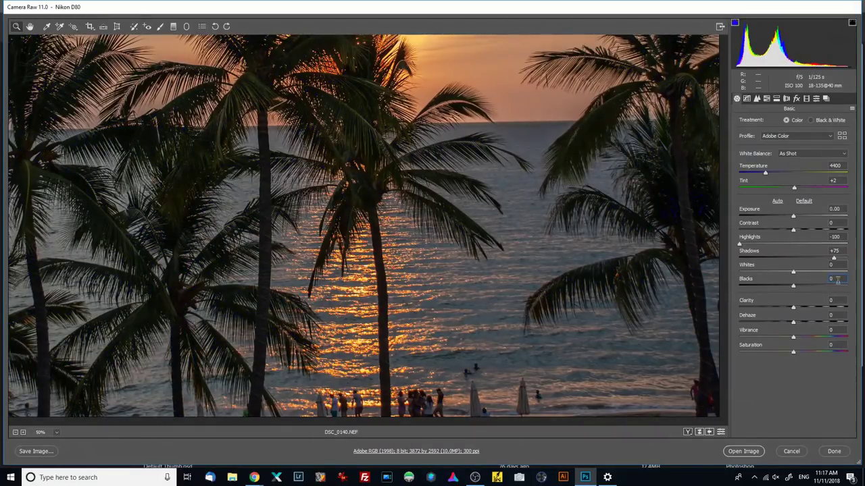
# - Set Whites to +39 and check the palm fronds beside the sun for highlight clipping at 100%
pyautogui.hotkey('ctrl', '-')
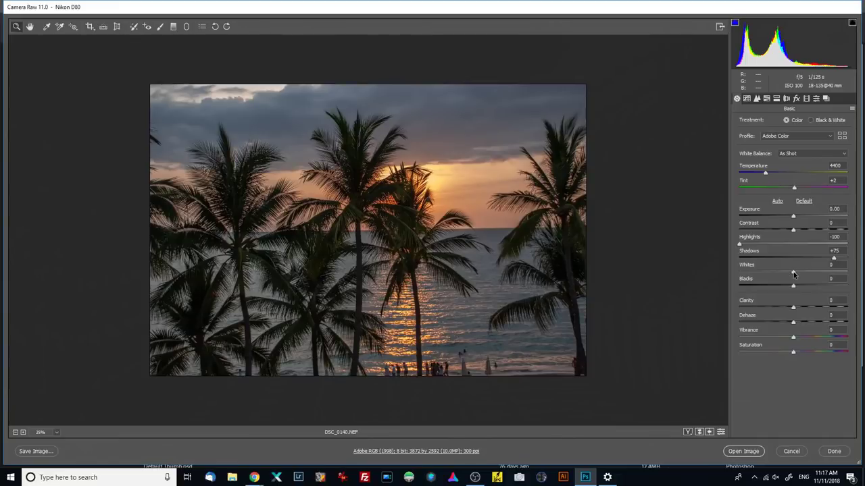
pyautogui.moveTo(794, 275); pyautogui.dragTo(814, 276)
pyautogui.hotkey('ctrl', '+')
pyautogui.hotkey('ctrl', '+')
pyautogui.hotkey('ctrl', '+')
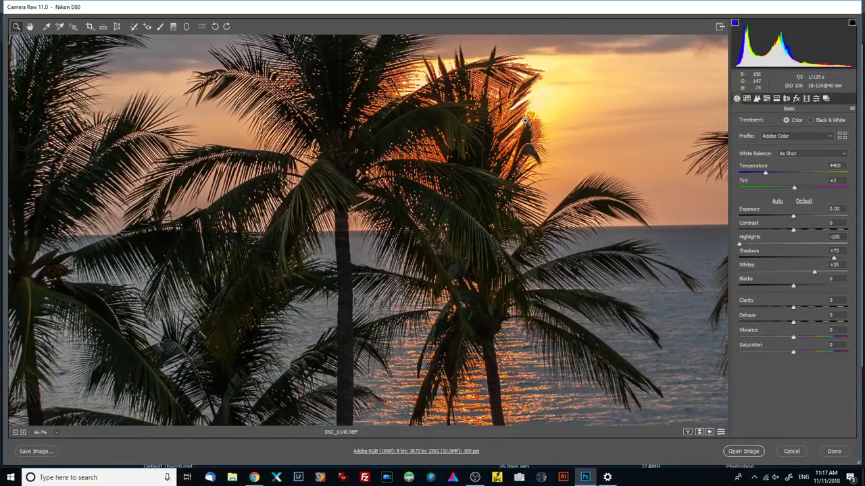
pyautogui.click(524, 120)
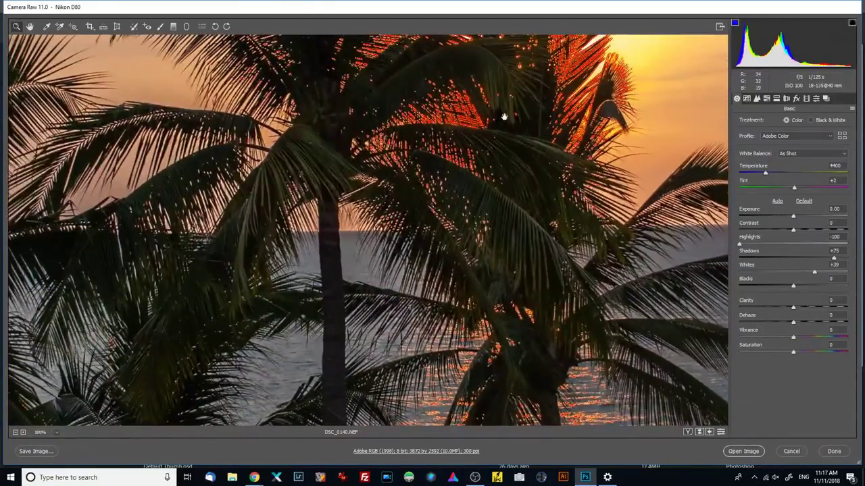
pyautogui.moveTo(504, 120); pyautogui.dragTo(460, 219)
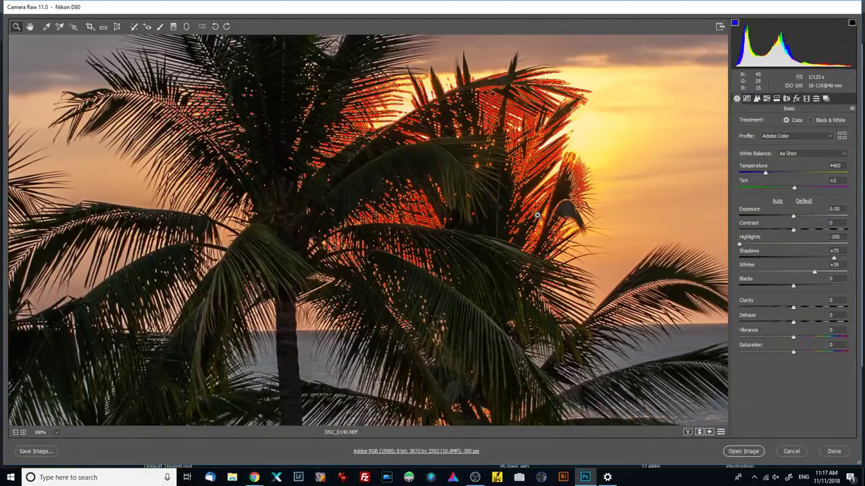
# - Set Blacks to +25 to clear the shadow clipping in the palms right of the sun
pyautogui.hotkey('ctrl', '0')
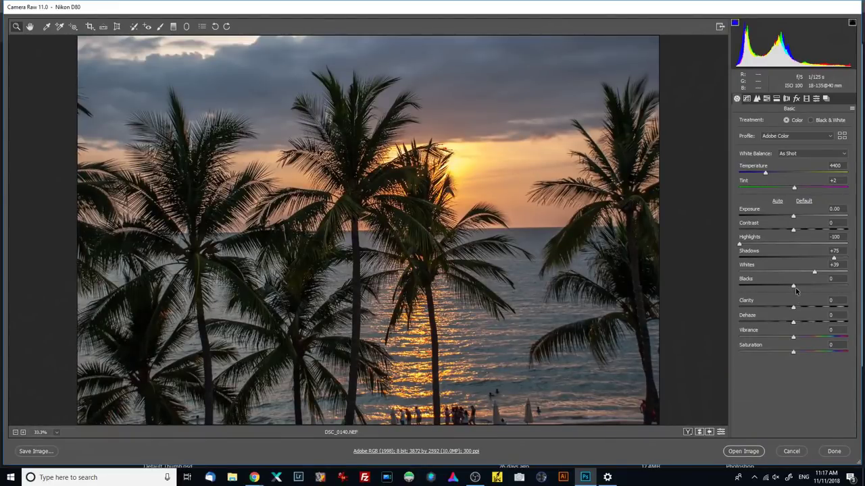
pyautogui.hotkey('ctrl', 'alt', '0')
pyautogui.moveTo(632, 233); pyautogui.dragTo(223, 203)
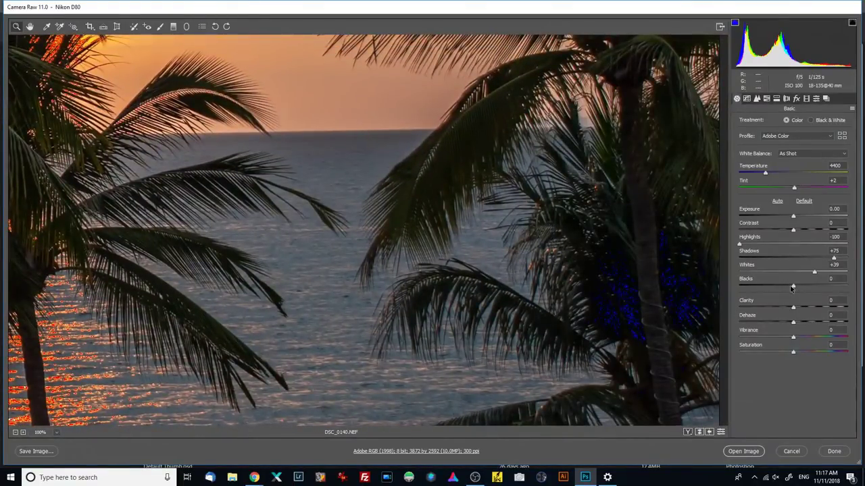
pyautogui.moveTo(794, 289); pyautogui.dragTo(808, 289)
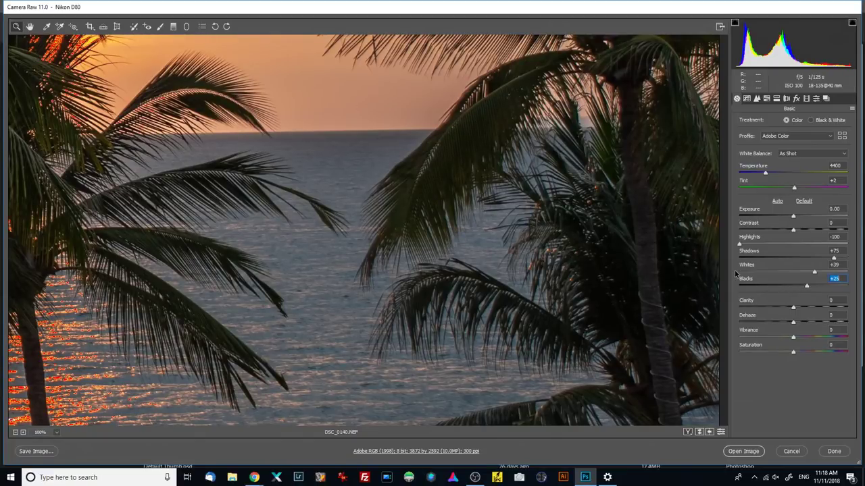
# - Compare the whole photo before and after the adjustments, and check the palm fronds beside the sun at 100%
pyautogui.hotkey('ctrl', '0')
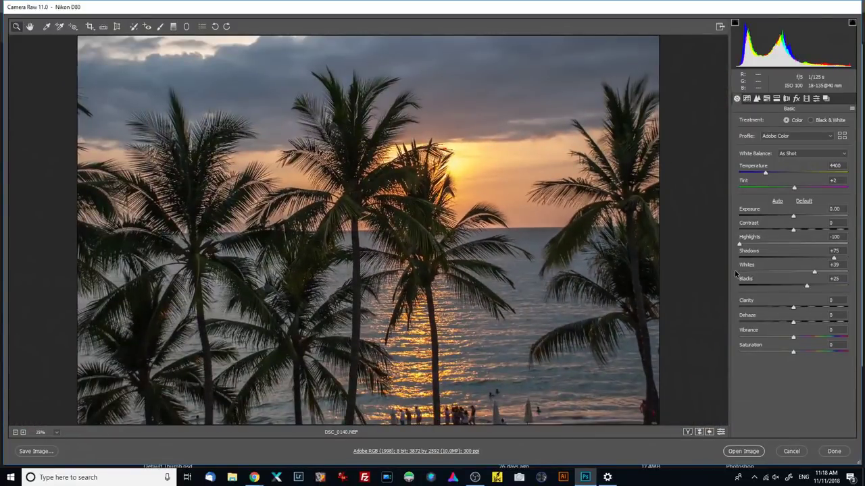
pyautogui.hotkey('ctrl', '-')
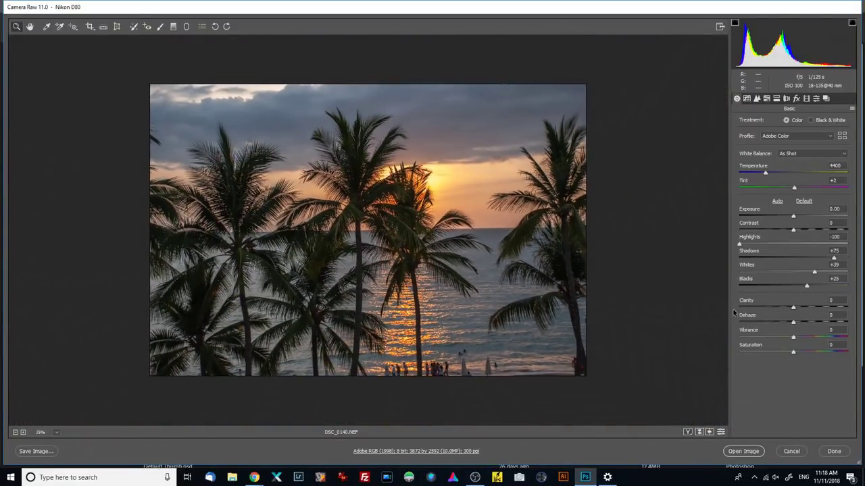
pyautogui.click(700, 433)
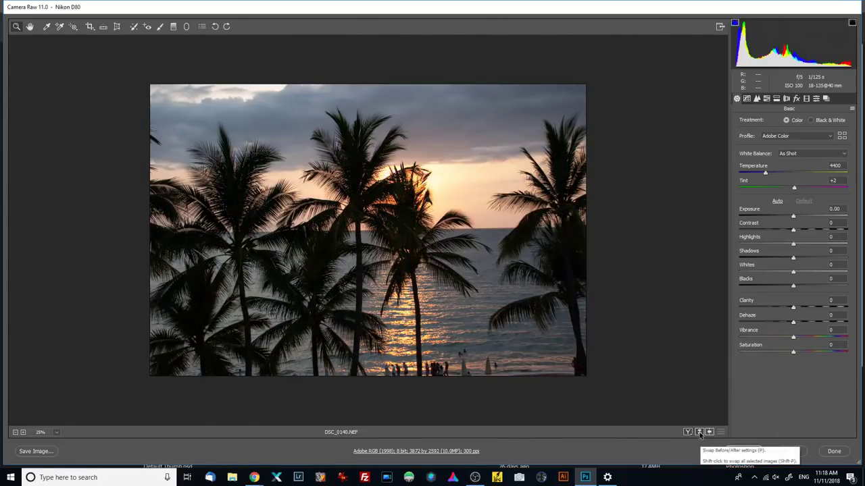
pyautogui.click(699, 432)
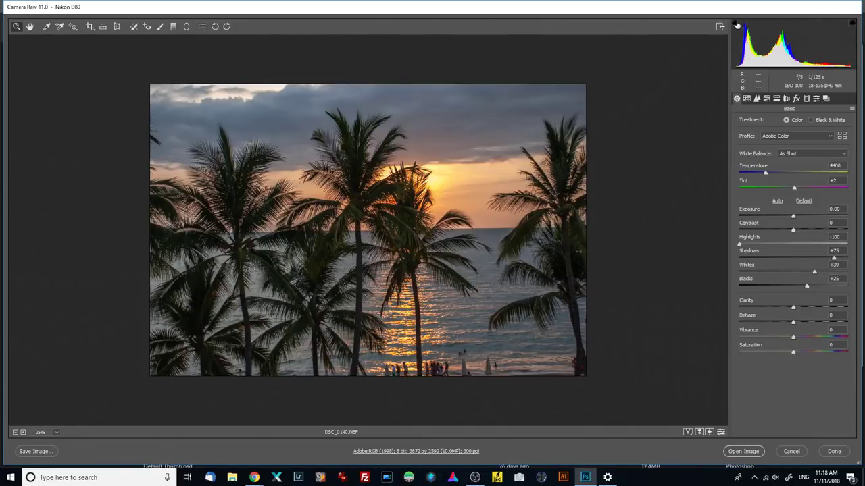
pyautogui.click(585, 202)
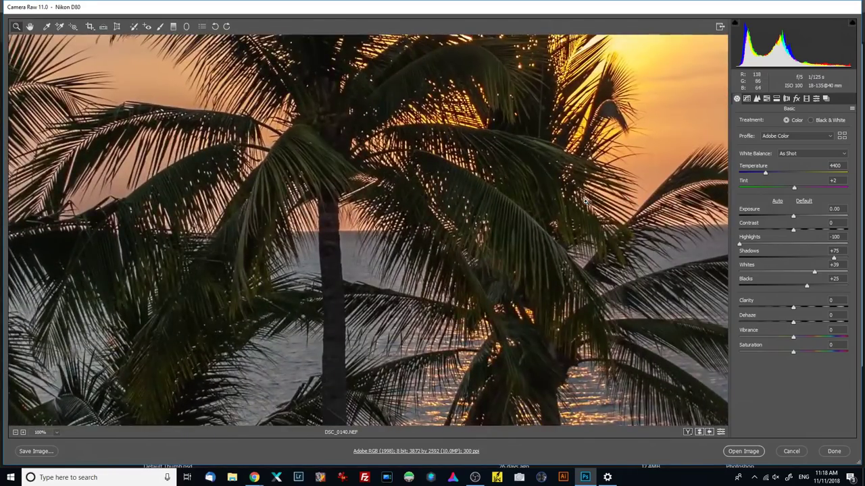
pyautogui.keyDown('alt'); pyautogui.click(585, 202); pyautogui.keyUp('alt')
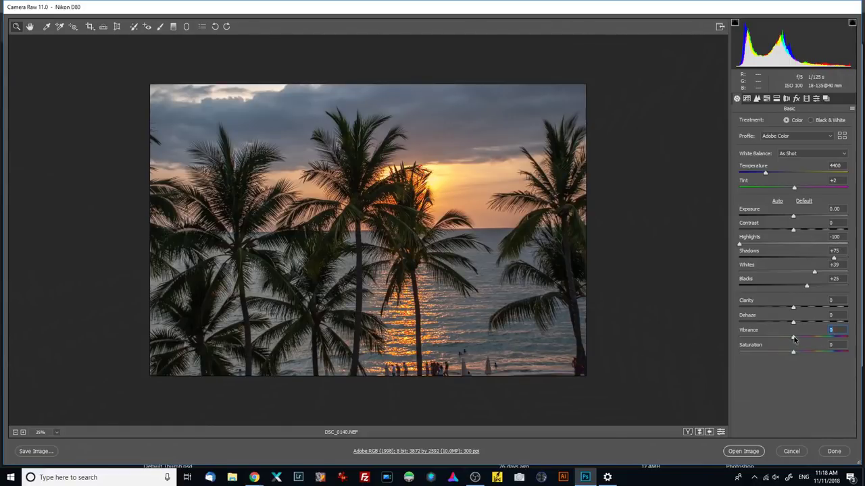
# - Raise Vibrance to +38 and lower Whites to +23 to remove the highlight clipping around the sun
pyautogui.moveTo(795, 339); pyautogui.dragTo(815, 340)
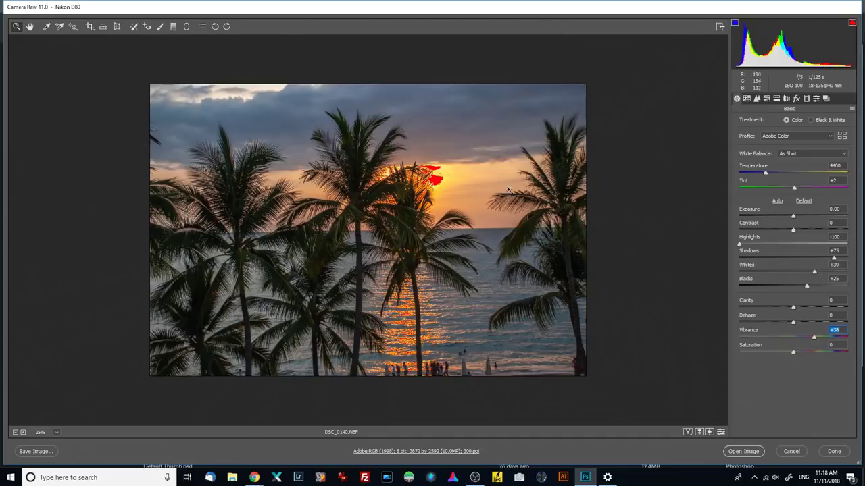
pyautogui.moveTo(814, 269); pyautogui.dragTo(807, 273)
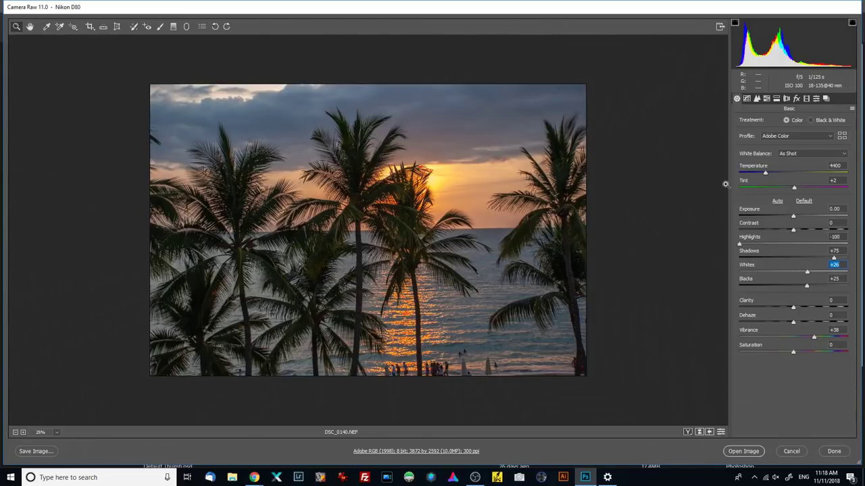
pyautogui.click(701, 181)
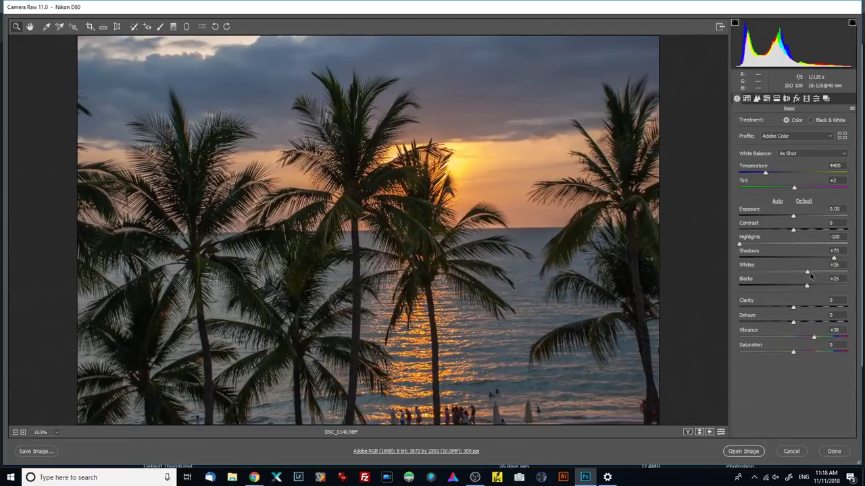
pyautogui.moveTo(808, 274); pyautogui.dragTo(806, 273)
pyautogui.hotkey('ctrl', '-')
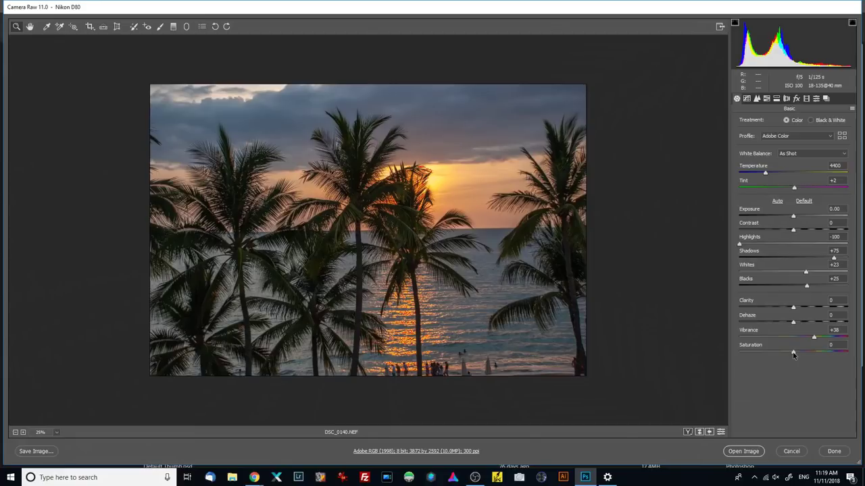
# - Try Saturation at +44, then reset Saturation to 0
pyautogui.moveTo(793, 353); pyautogui.dragTo(816, 354)
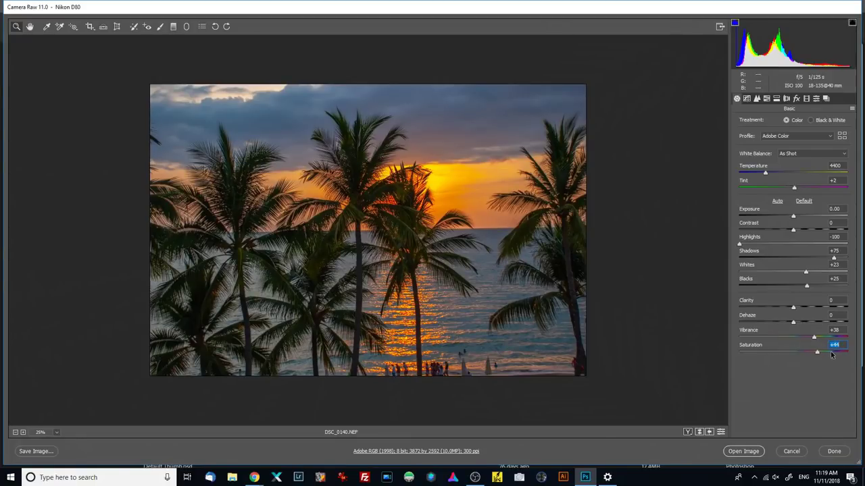
pyautogui.write('0')
pyautogui.click(836, 330)
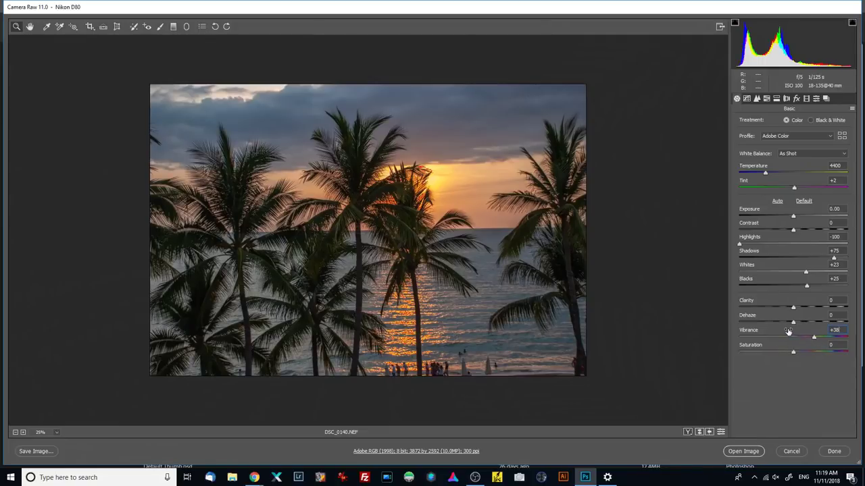
# - Enable chromatic aberration removal and profile corrections in the Lens Corrections settings
pyautogui.click(787, 98)
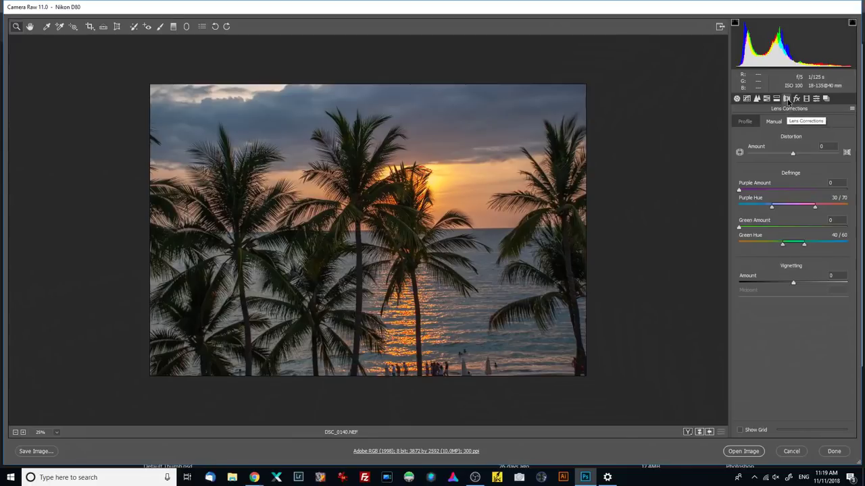
pyautogui.click(747, 123)
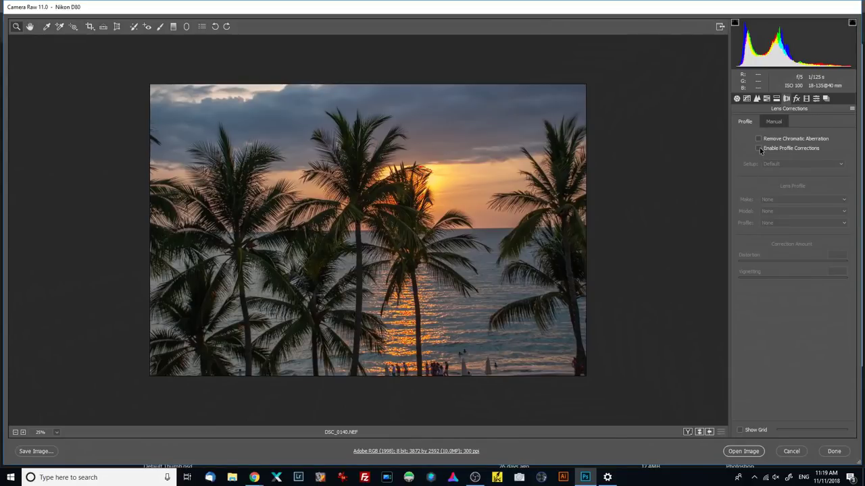
pyautogui.click(758, 138)
pyautogui.click(758, 148)
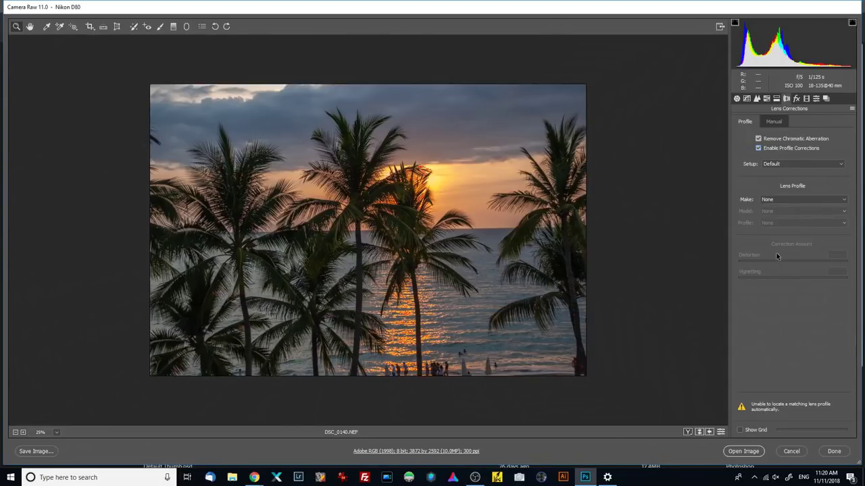
# - Set the lens profile's make to Nikon and its model to the Nikon AF-S DX NIKKOR 18-105mm
pyautogui.click(833, 202)
pyautogui.scroll(-5, 842, 248)
pyautogui.scroll(-3, 842, 248)
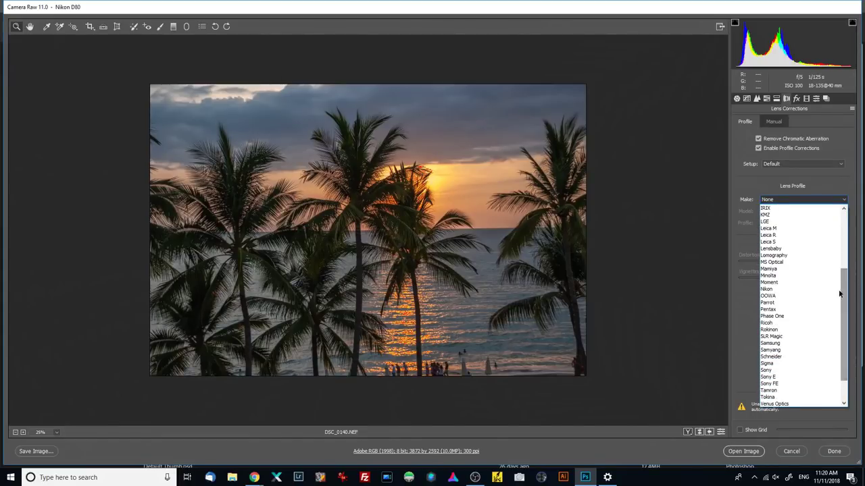
pyautogui.click(777, 289)
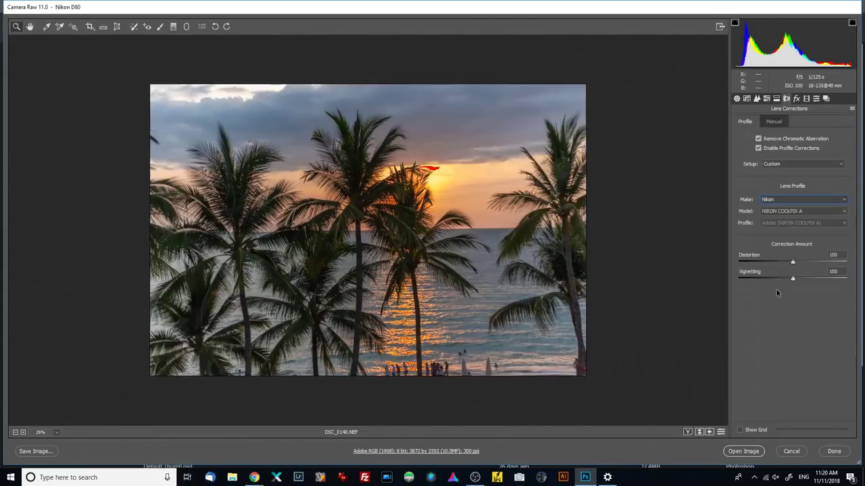
pyautogui.click(839, 212)
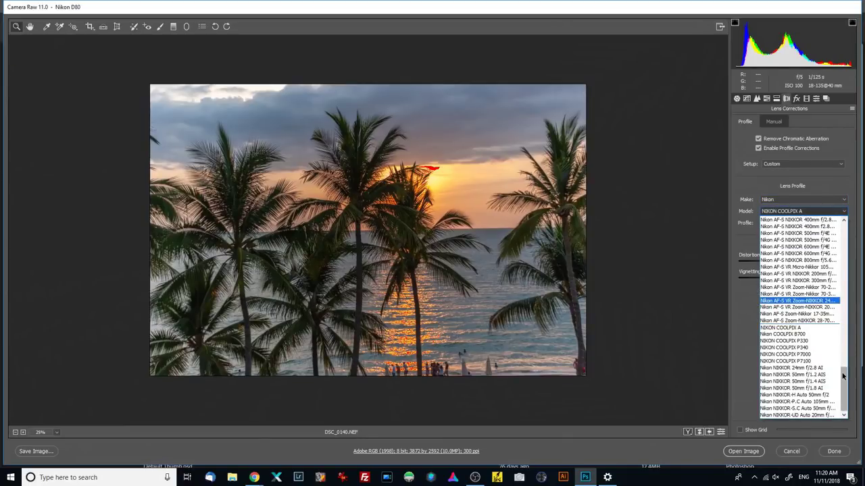
pyautogui.scroll(2, 842, 377)
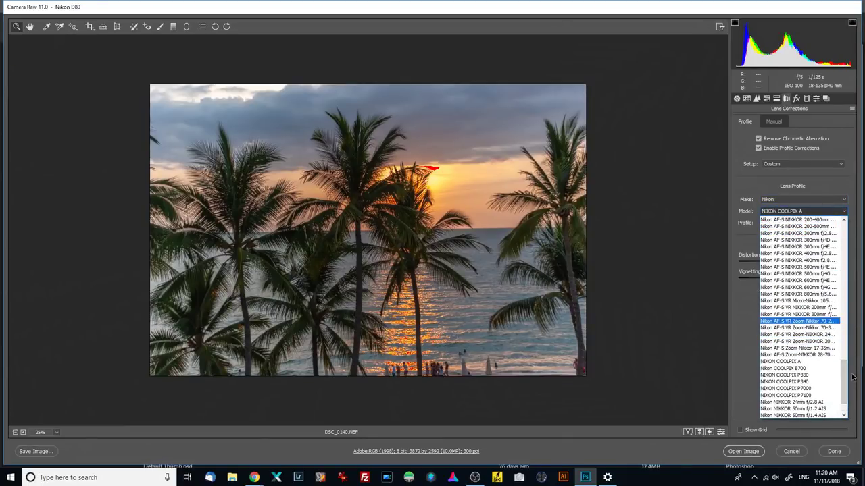
pyautogui.moveTo(845, 375); pyautogui.dragTo(852, 325)
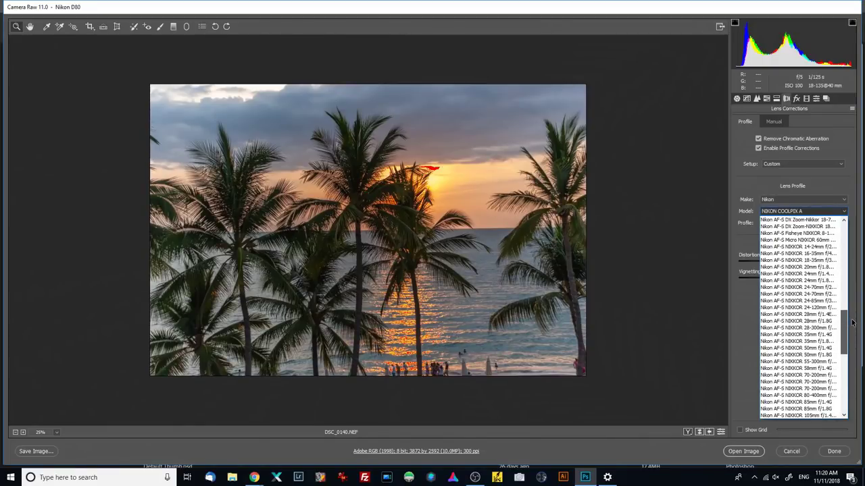
pyautogui.moveTo(852, 323); pyautogui.dragTo(860, 294)
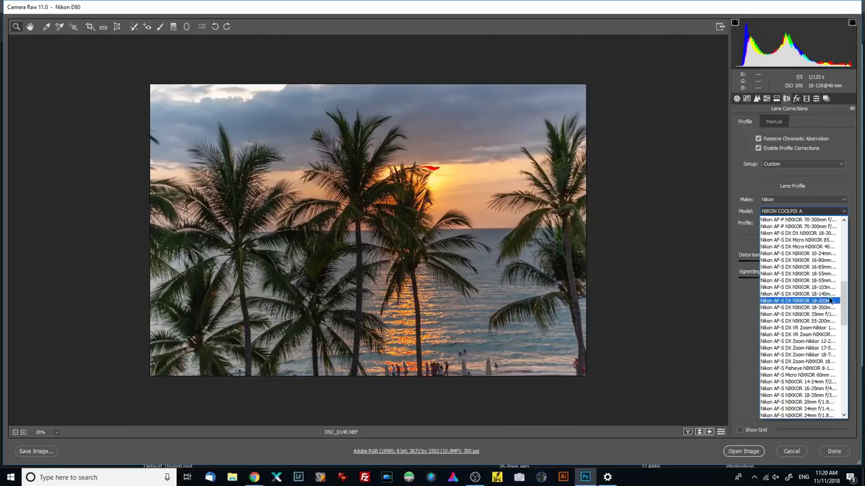
pyautogui.click(801, 287)
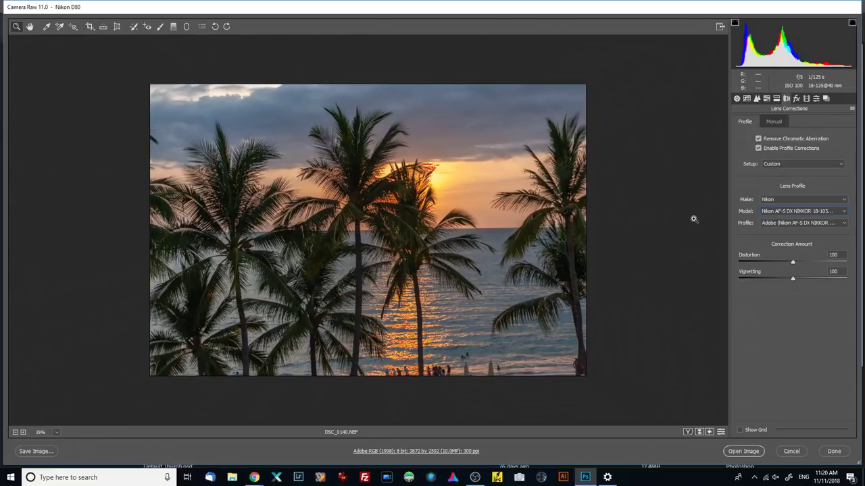
# - Try Defringe on the palm frond edges against the sky with Purple Amount and Green Amount both at 3
pyautogui.moveTo(694, 219); pyautogui.dragTo(693, 219)
pyautogui.moveTo(602, 189); pyautogui.dragTo(282, 326)
pyautogui.moveTo(538, 272); pyautogui.dragTo(351, 340)
pyautogui.moveTo(504, 247); pyautogui.dragTo(486, 328)
pyautogui.moveTo(556, 261); pyautogui.dragTo(559, 179)
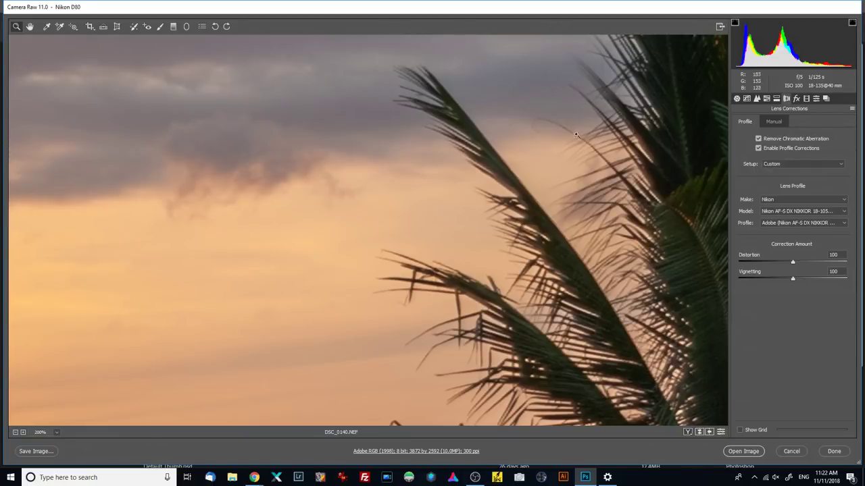
pyautogui.click(774, 121)
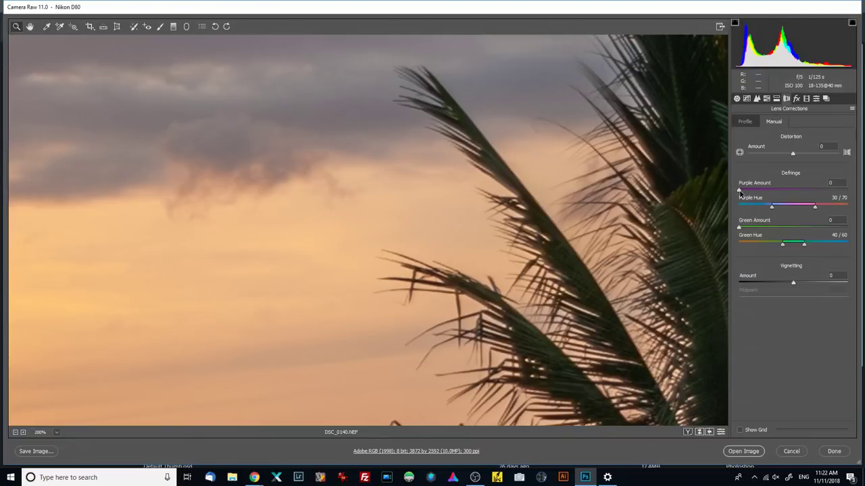
pyautogui.moveTo(741, 192); pyautogui.dragTo(756, 193)
pyautogui.moveTo(740, 227); pyautogui.dragTo(751, 228)
# - Try Purple Hue 13/36 and Green Hue 14/32 for Defringe, then reset the purple and green amounts to 0
pyautogui.moveTo(774, 210); pyautogui.dragTo(755, 210)
pyautogui.moveTo(816, 210); pyautogui.dragTo(782, 212)
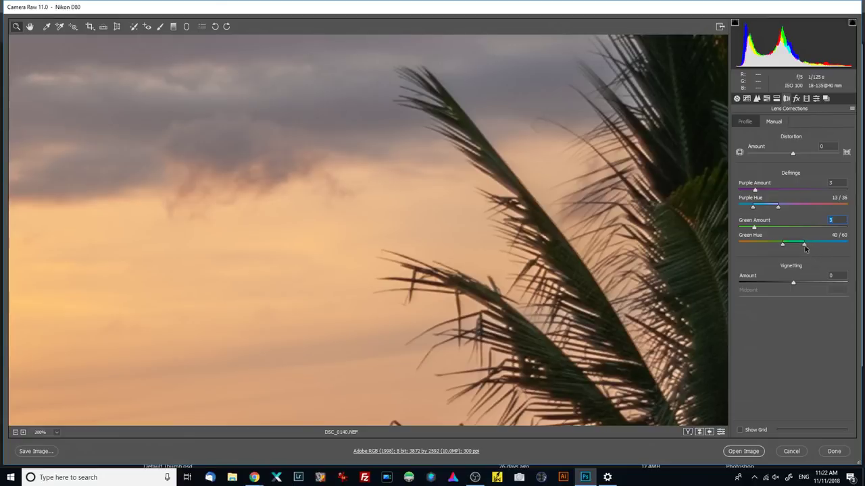
pyautogui.moveTo(783, 245)
pyautogui.mouseDown()
pyautogui.moveTo(754, 245)
pyautogui.moveTo(772, 246)
pyautogui.mouseUp()
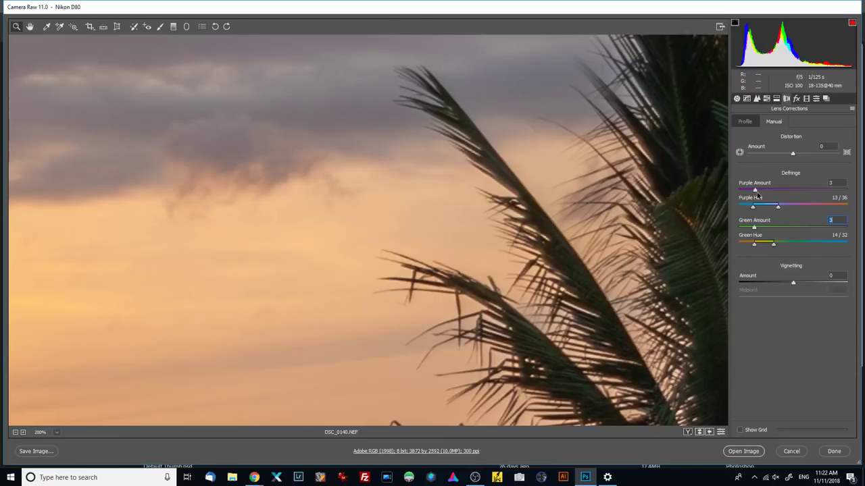
pyautogui.moveTo(755, 192); pyautogui.dragTo(740, 192)
pyautogui.moveTo(755, 229); pyautogui.dragTo(720, 230)
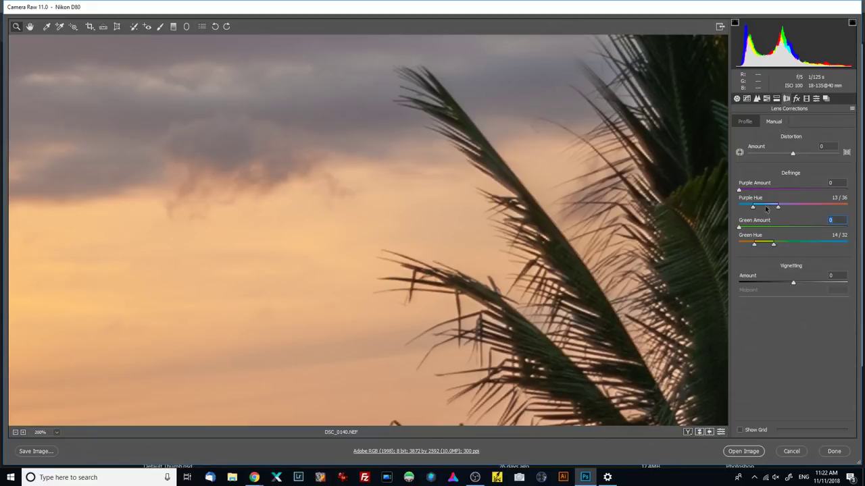
# - Lower Whites to +13 in the Basic settings to remove the remaining highlight clipping beside the sun
pyautogui.click(737, 99)
pyautogui.hotkey('ctrl', '-')
pyautogui.hotkey('ctrl', '-')
pyautogui.hotkey('ctrl', '-')
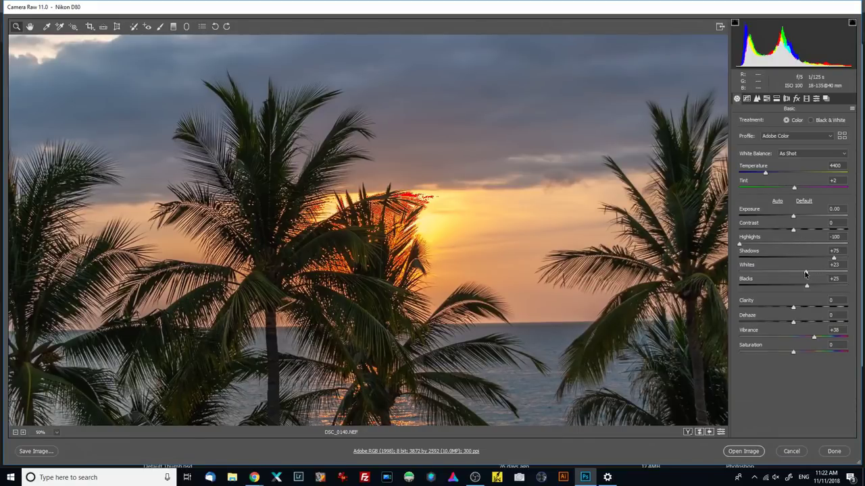
pyautogui.moveTo(806, 273); pyautogui.dragTo(800, 273)
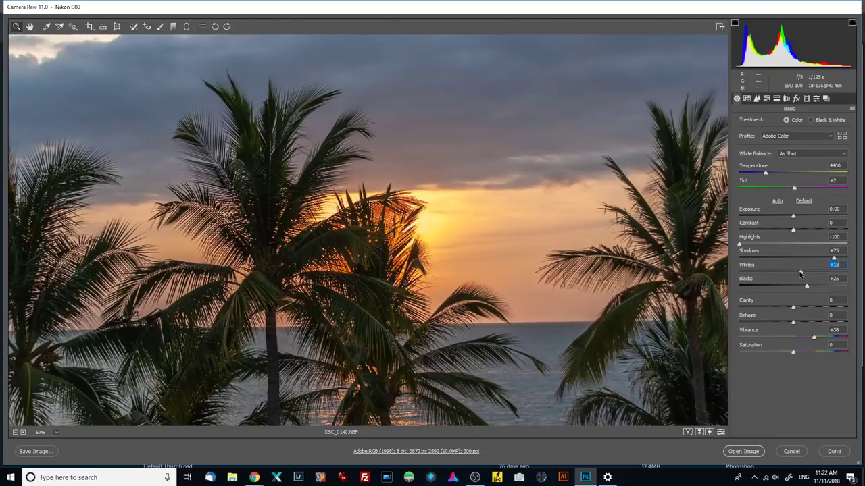
# - Straighten the photo along the sea horizon and apply the resulting rotated crop
pyautogui.keyDown('alt'); pyautogui.click(621, 52); pyautogui.keyUp('alt')
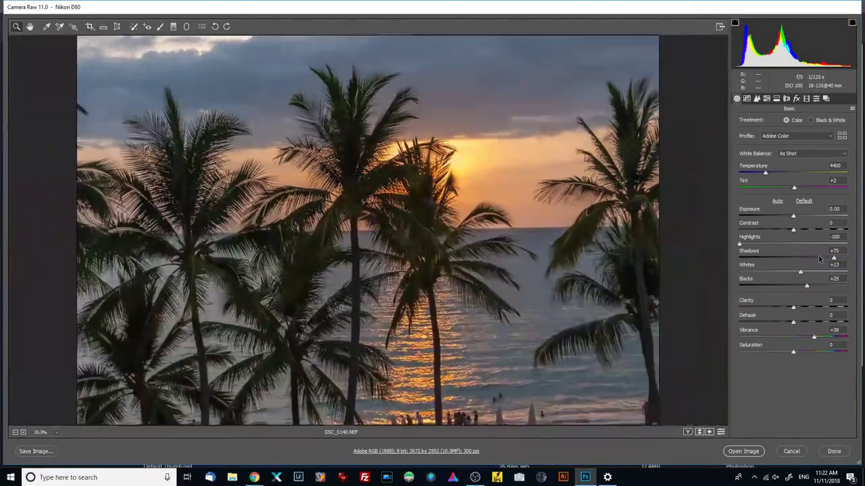
pyautogui.keyDown('alt'); pyautogui.click(624, 129); pyautogui.keyUp('alt')
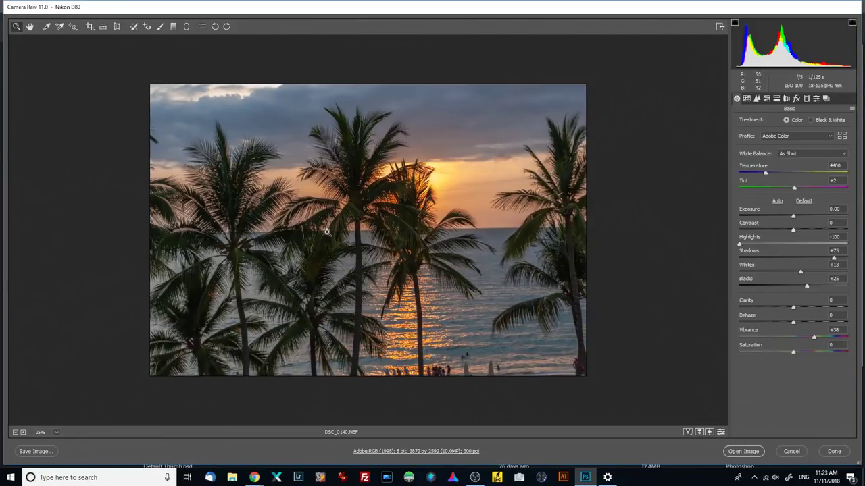
pyautogui.click(102, 27)
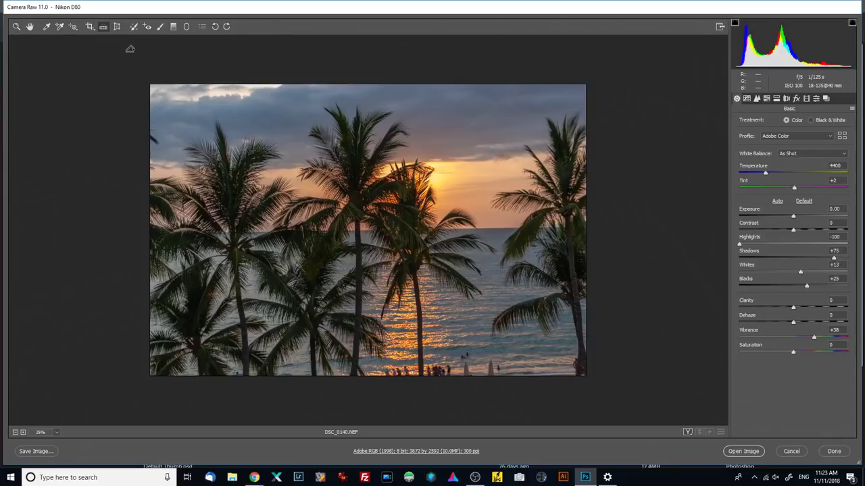
pyautogui.hotkey('ctrl', '+')
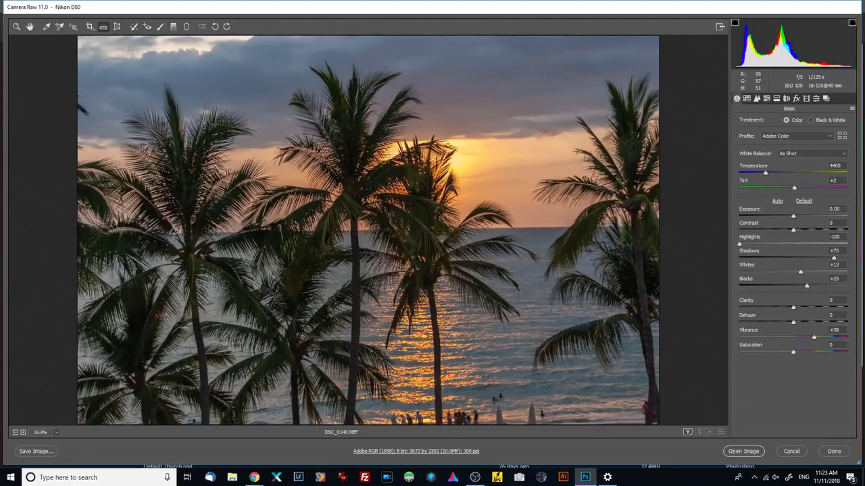
pyautogui.moveTo(174, 233)
pyautogui.mouseDown()
pyautogui.moveTo(561, 197)
pyautogui.moveTo(715, 203)
pyautogui.moveTo(711, 222)
pyautogui.mouseUp()
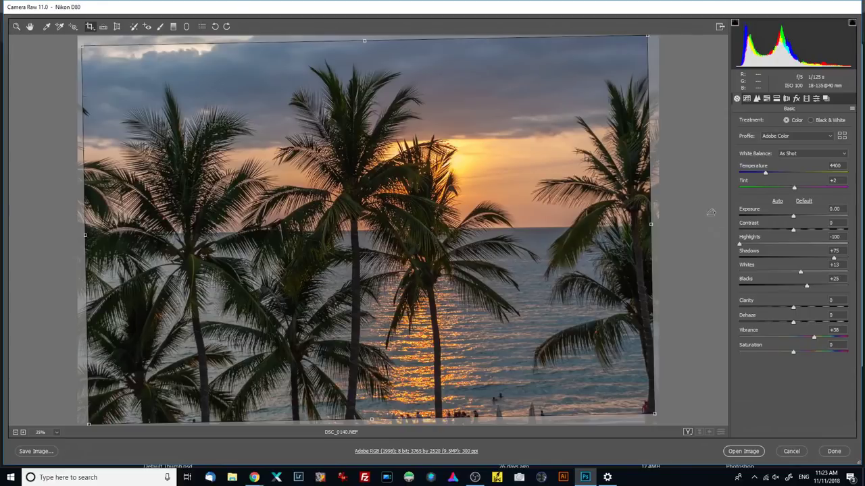
pyautogui.hotkey('ctrl', '-')
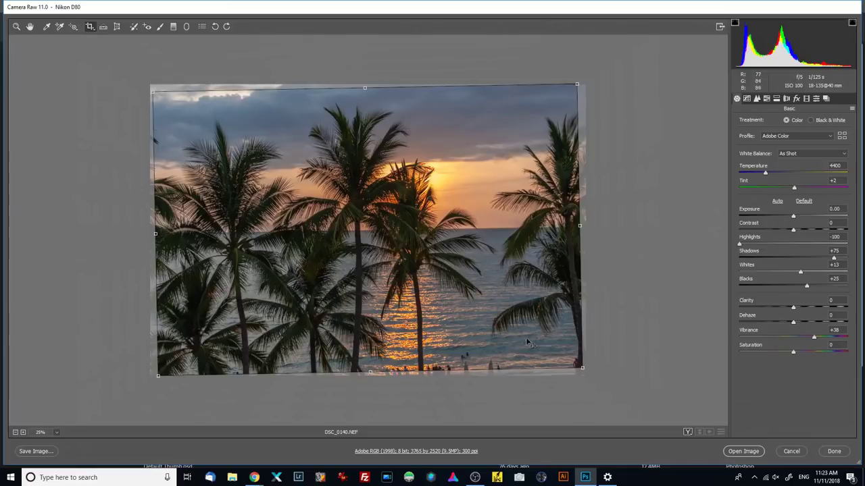
pyautogui.press('Return')
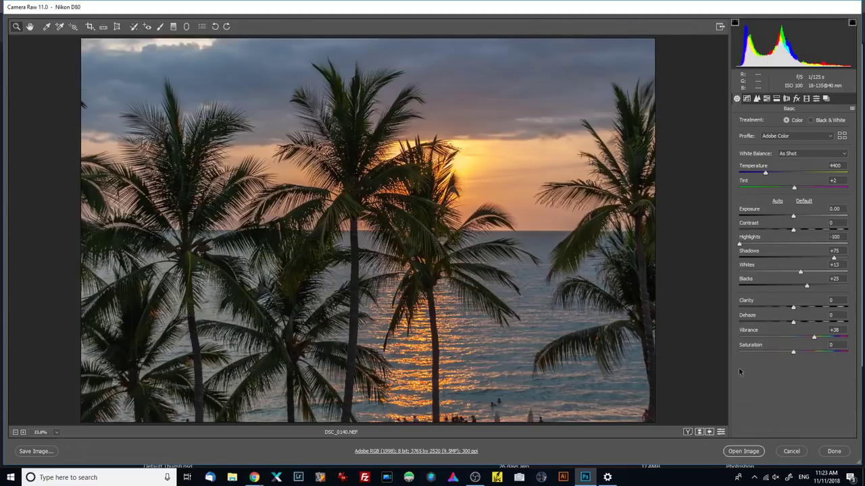
# - Open the adjusted image in Photoshop and duplicate the Background layer, keeping the copy's default name
pyautogui.click(750, 453)
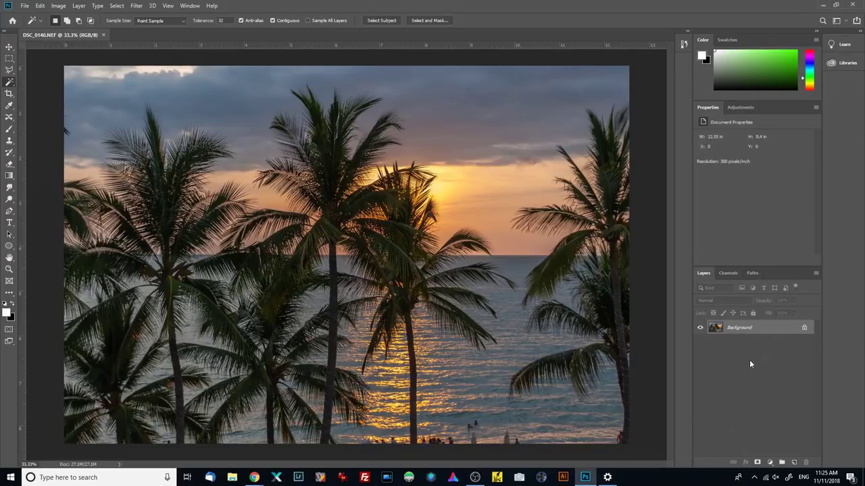
pyautogui.moveTo(747, 331); pyautogui.dragTo(795, 464)
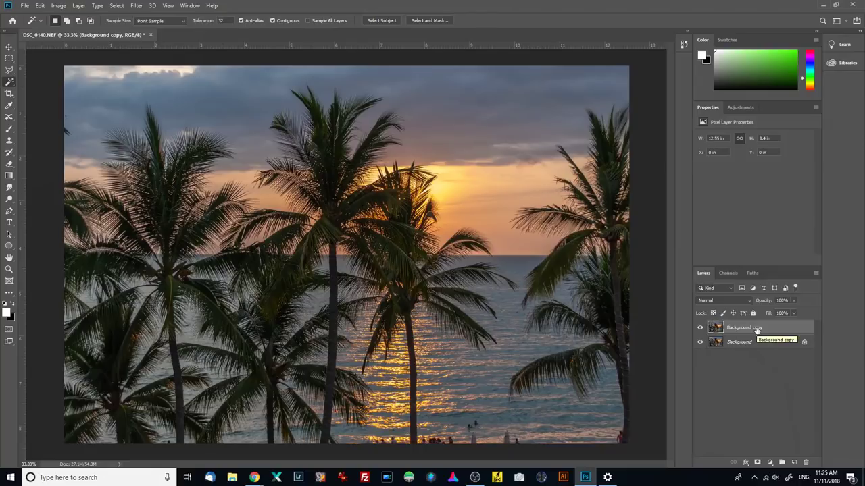
pyautogui.doubleClick(746, 327)
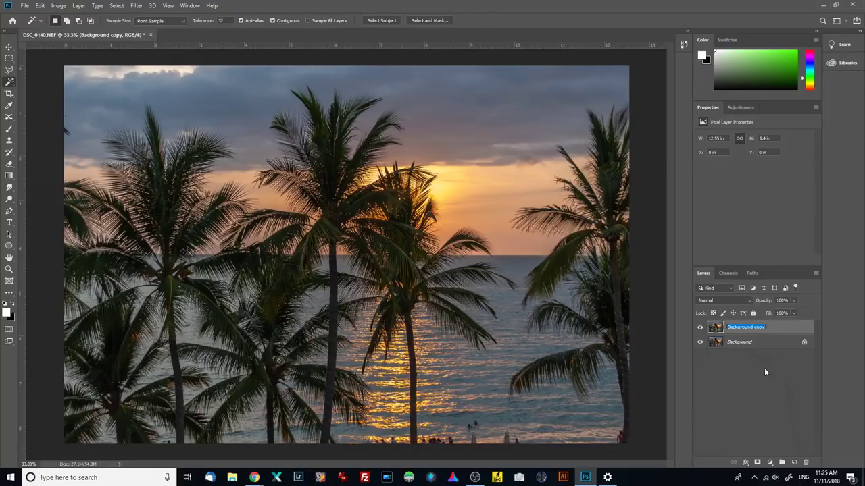
pyautogui.click(764, 367)
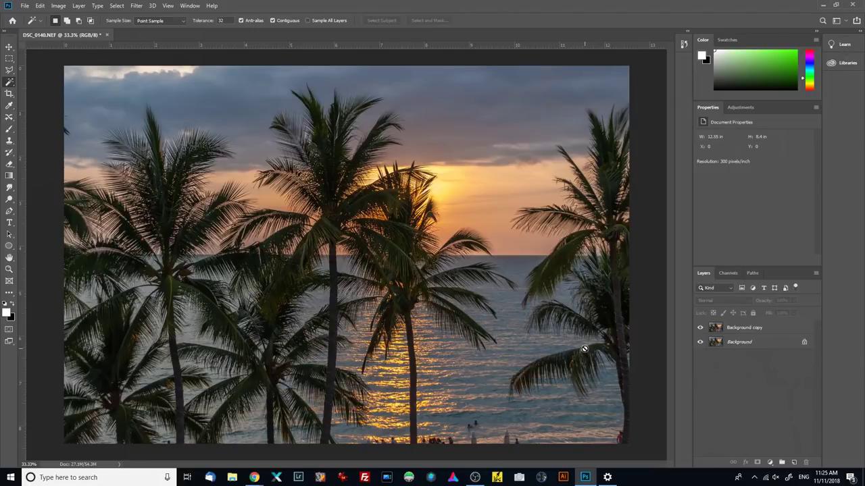
# - Activate the Spot Healing Brush and make the Background copy layer active, with the sky's left edge in view at 100%
pyautogui.hotkey('ctrl', '+')
pyautogui.hotkey('ctrl', '+')
pyautogui.hotkey('ctrl', '+')
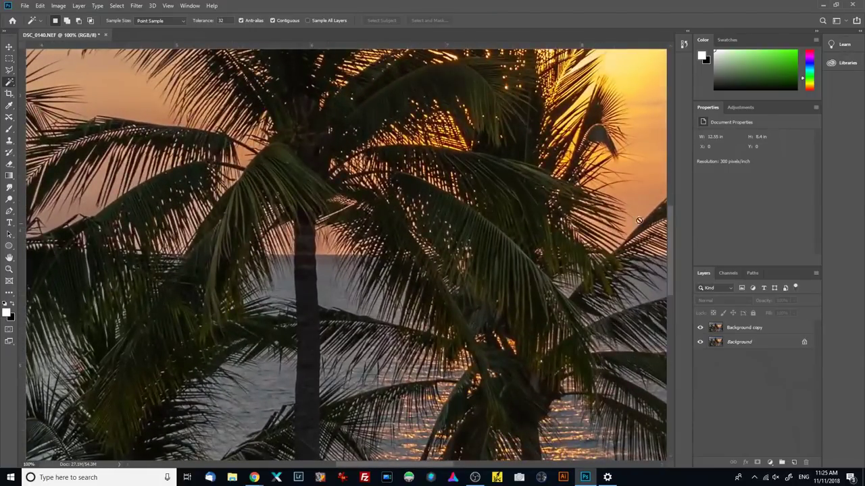
pyautogui.moveTo(639, 220); pyautogui.dragTo(606, 367)
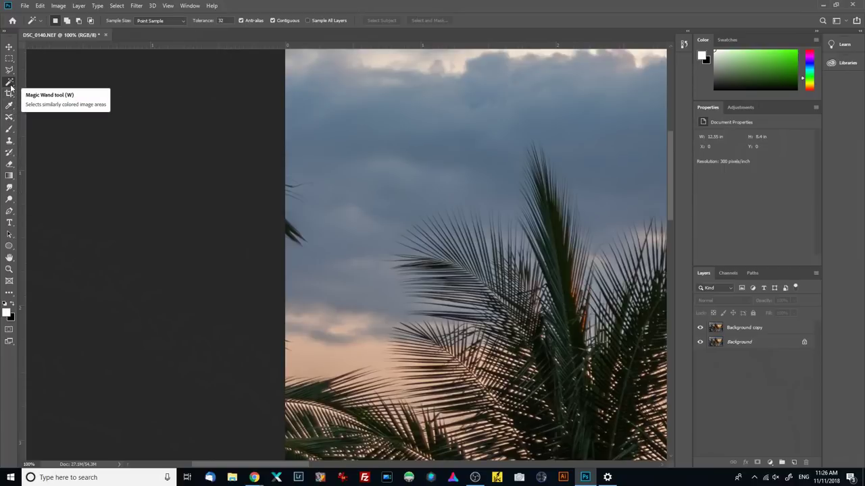
pyautogui.click(12, 120)
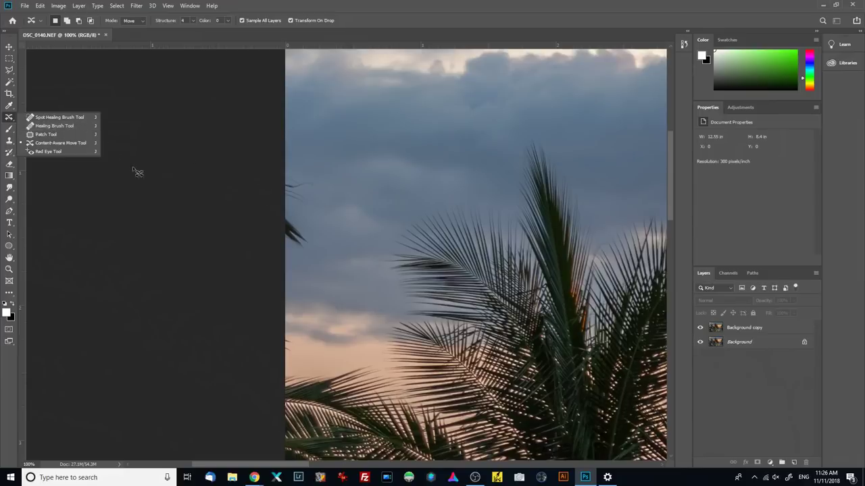
pyautogui.click(58, 117)
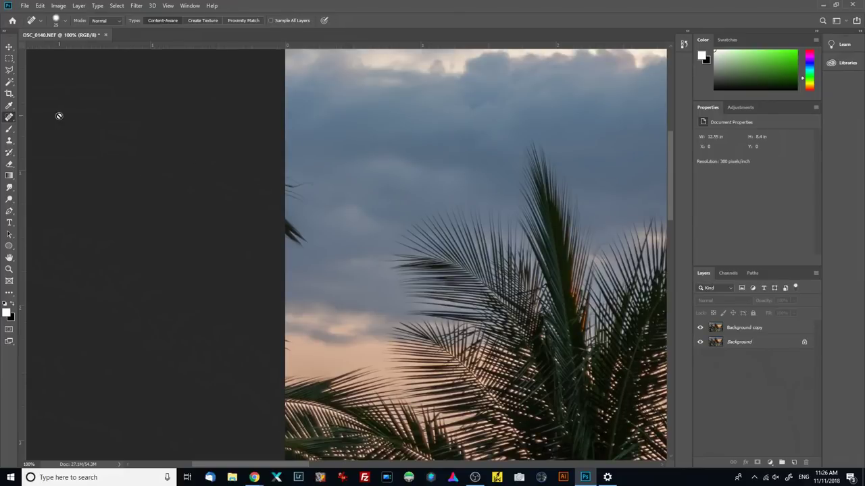
pyautogui.click(769, 330)
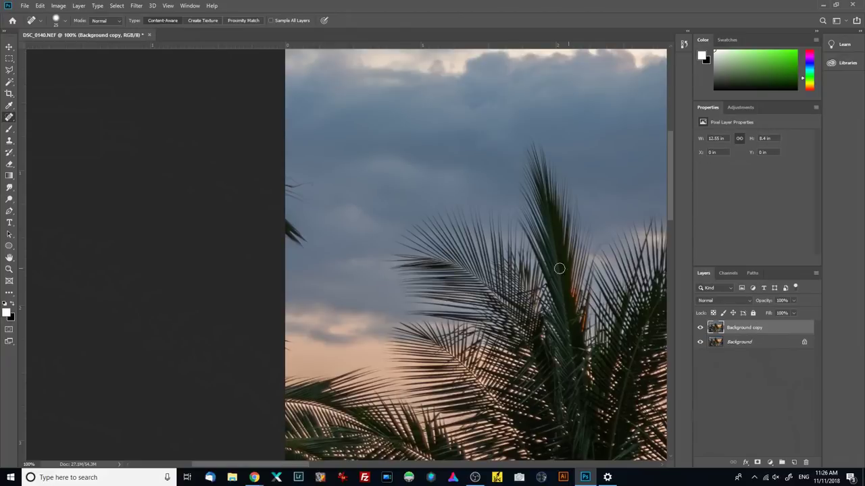
pyautogui.click(755, 343)
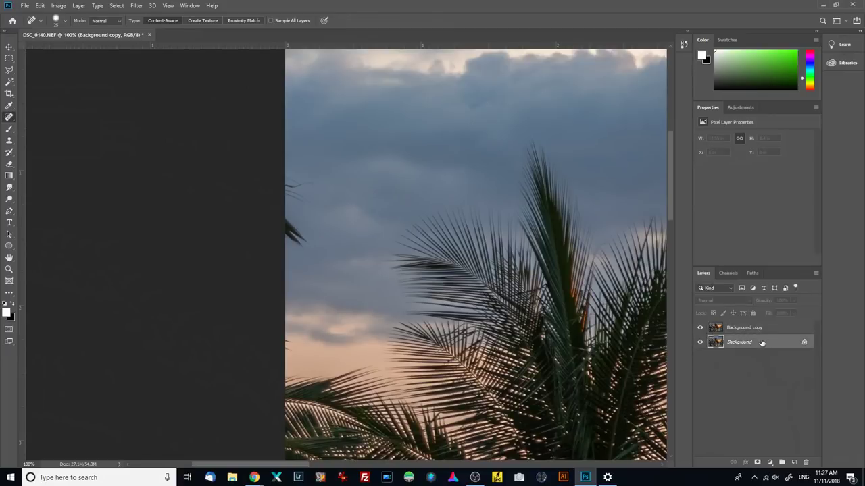
pyautogui.click(772, 331)
pyautogui.click(768, 345)
pyautogui.click(763, 331)
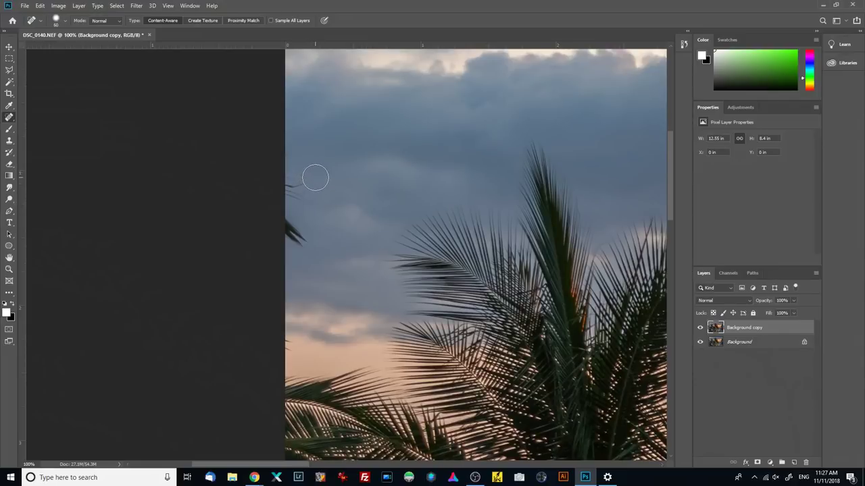
# - Enlarge the healing brush to about 75 px and remove the stray palm frond tips at the sky's left edge
pyautogui.press('[')
pyautogui.press(']')
pyautogui.press(']')
pyautogui.press(']')
pyautogui.click(66, 22)
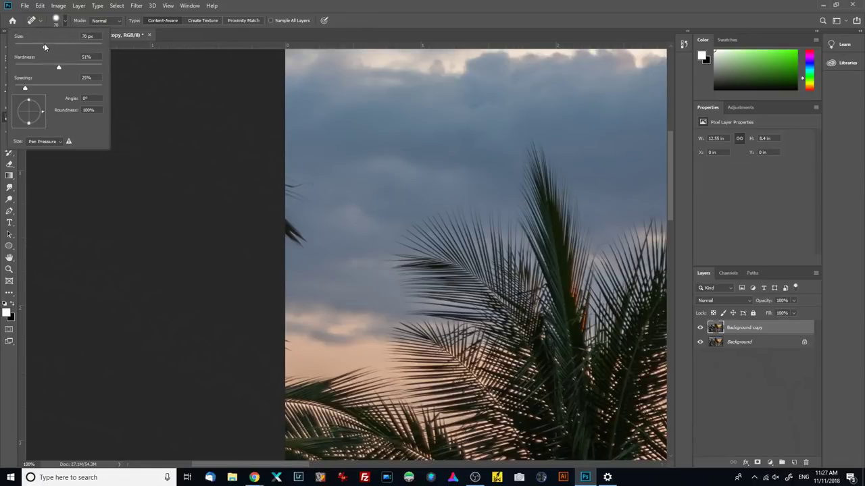
pyautogui.moveTo(45, 47); pyautogui.dragTo(65, 46)
pyautogui.click(242, 142)
pyautogui.moveTo(299, 236); pyautogui.dragTo(260, 215)
pyautogui.moveTo(291, 187)
pyautogui.mouseDown()
pyautogui.moveTo(309, 187)
pyautogui.moveTo(290, 197)
pyautogui.moveTo(283, 150)
pyautogui.moveTo(270, 156)
pyautogui.mouseUp()
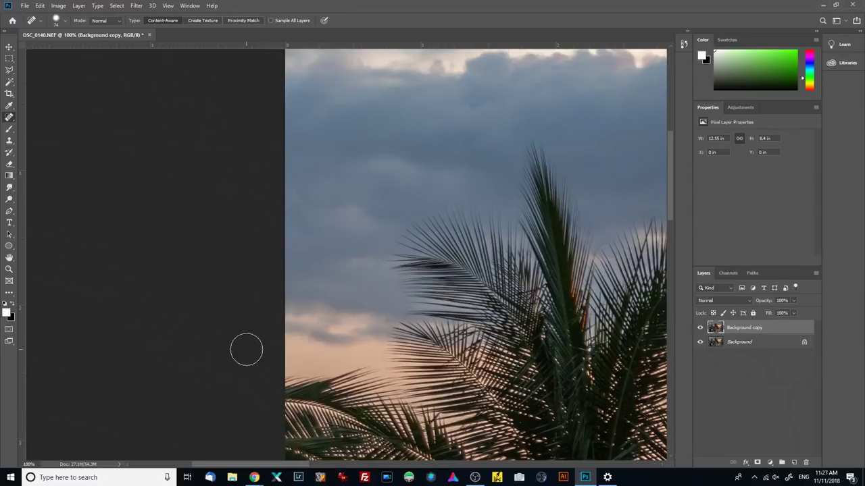
# - Reduce the Spot Healing Brush to 50 px and remove the people along the photo's bottom edge left of the central palm trunk
pyautogui.moveTo(467, 162); pyautogui.dragTo(186, 259)
pyautogui.moveTo(514, 379); pyautogui.dragTo(354, 112)
pyautogui.moveTo(379, 352)
pyautogui.mouseDown()
pyautogui.moveTo(377, 248)
pyautogui.moveTo(398, 191)
pyautogui.moveTo(386, 225)
pyautogui.moveTo(402, 209)
pyautogui.moveTo(363, 197)
pyautogui.moveTo(380, 237)
pyautogui.moveTo(295, 215)
pyautogui.mouseUp()
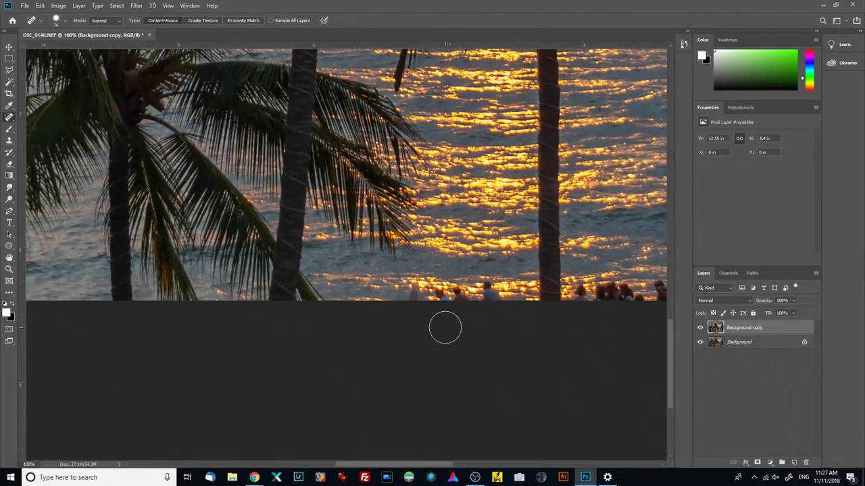
pyautogui.press('[')
pyautogui.press('[')
pyautogui.press('[')
pyautogui.moveTo(410, 298)
pyautogui.mouseDown()
pyautogui.moveTo(423, 320)
pyautogui.moveTo(439, 295)
pyautogui.moveTo(452, 309)
pyautogui.moveTo(452, 292)
pyautogui.moveTo(469, 309)
pyautogui.moveTo(487, 287)
pyautogui.moveTo(493, 311)
pyautogui.mouseUp()
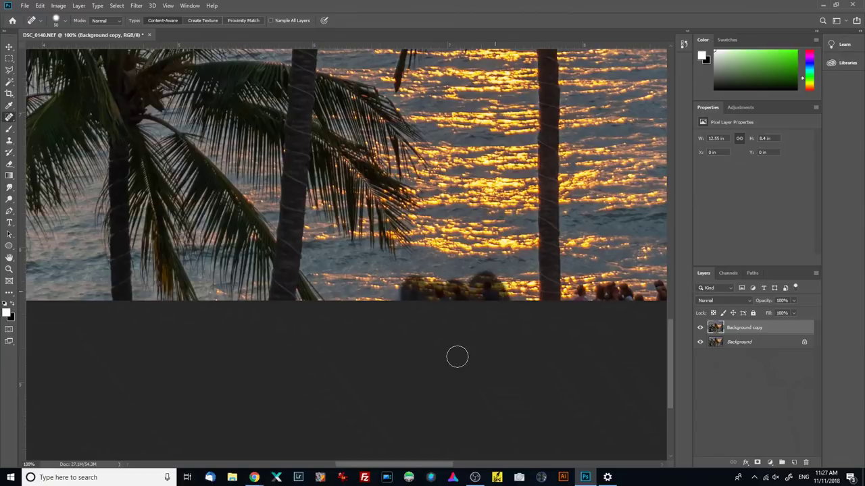
# - Heal away the two swimmers, the closed umbrellas and the remaining people along the bottom edge right of the central trunk
pyautogui.press('space')
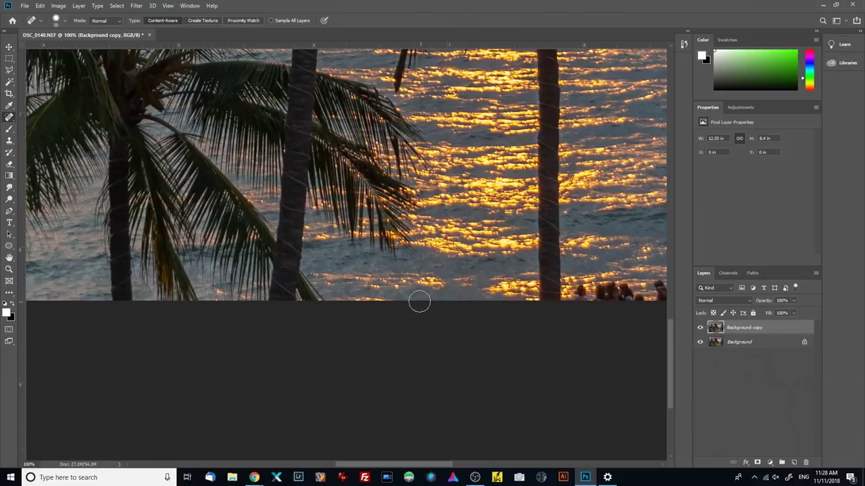
pyautogui.moveTo(479, 340); pyautogui.dragTo(251, 329)
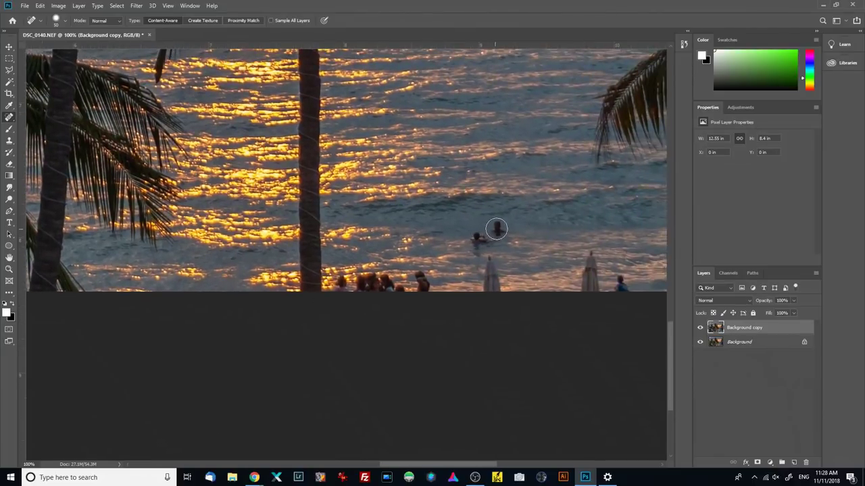
pyautogui.moveTo(496, 227)
pyautogui.mouseDown()
pyautogui.moveTo(473, 248)
pyautogui.moveTo(490, 280)
pyautogui.mouseUp()
pyautogui.moveTo(587, 268)
pyautogui.mouseDown()
pyautogui.moveTo(586, 301)
pyautogui.moveTo(618, 296)
pyautogui.mouseUp()
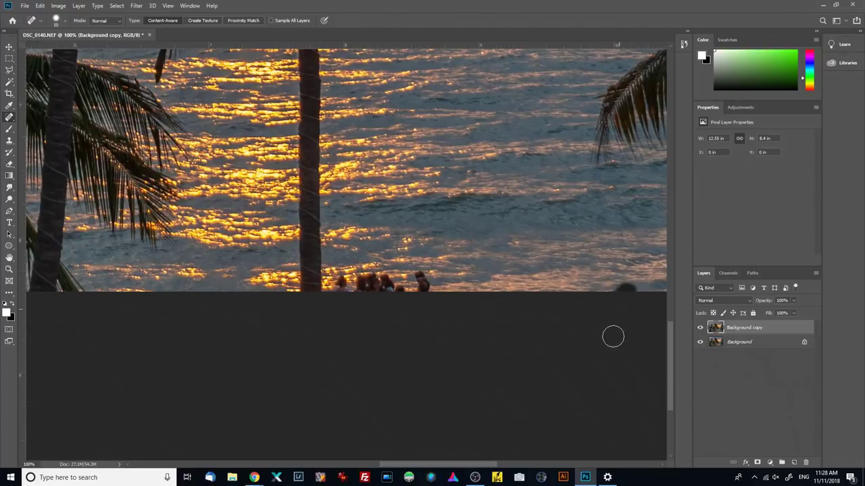
pyautogui.moveTo(422, 300)
pyautogui.mouseDown()
pyautogui.moveTo(421, 279)
pyautogui.moveTo(407, 326)
pyautogui.moveTo(406, 300)
pyautogui.moveTo(382, 283)
pyautogui.moveTo(357, 282)
pyautogui.moveTo(361, 292)
pyautogui.moveTo(345, 282)
pyautogui.moveTo(343, 302)
pyautogui.moveTo(398, 331)
pyautogui.moveTo(341, 294)
pyautogui.mouseUp()
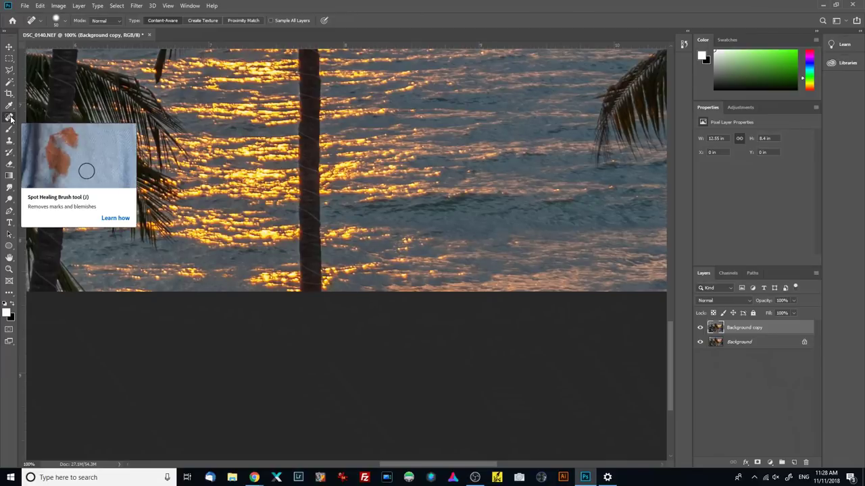
# - Try to remove the woman in pink beside the far-right trunk with a 20 px Spot Healing Brush, and undo the strokes
pyautogui.moveTo(485, 348); pyautogui.dragTo(180, 357)
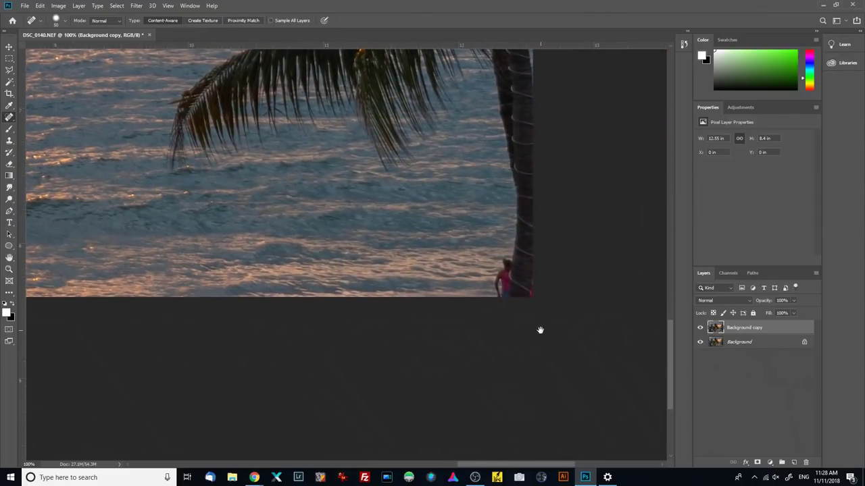
pyautogui.moveTo(339, 356)
pyautogui.mouseDown()
pyautogui.moveTo(442, 359)
pyautogui.moveTo(413, 371)
pyautogui.moveTo(488, 434)
pyautogui.moveTo(404, 418)
pyautogui.moveTo(512, 376)
pyautogui.mouseUp()
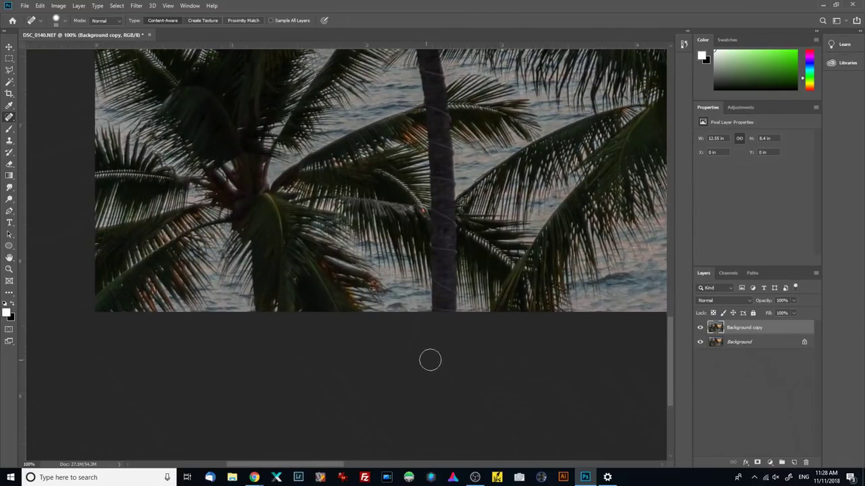
pyautogui.moveTo(587, 357)
pyautogui.mouseDown()
pyautogui.moveTo(420, 398)
pyautogui.moveTo(442, 413)
pyautogui.moveTo(527, 319)
pyautogui.moveTo(448, 400)
pyautogui.moveTo(392, 300)
pyautogui.moveTo(328, 301)
pyautogui.moveTo(472, 235)
pyautogui.moveTo(235, 316)
pyautogui.moveTo(469, 344)
pyautogui.moveTo(518, 359)
pyautogui.moveTo(529, 301)
pyautogui.moveTo(498, 194)
pyautogui.moveTo(382, 196)
pyautogui.mouseUp()
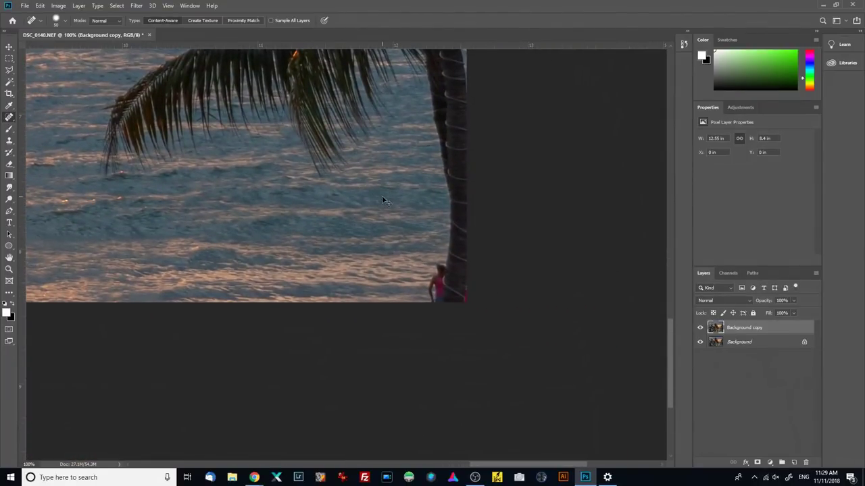
pyautogui.hotkey('ctrl', '+')
pyautogui.hotkey('ctrl', '+')
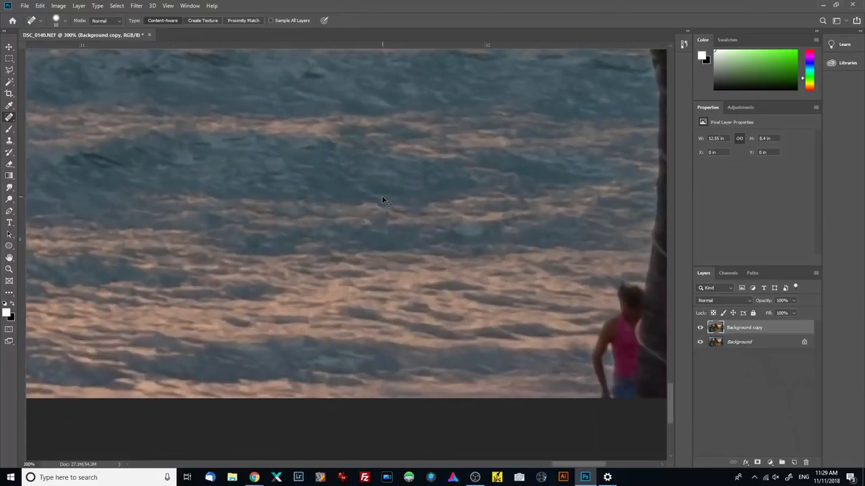
pyautogui.moveTo(543, 272); pyautogui.dragTo(262, 193)
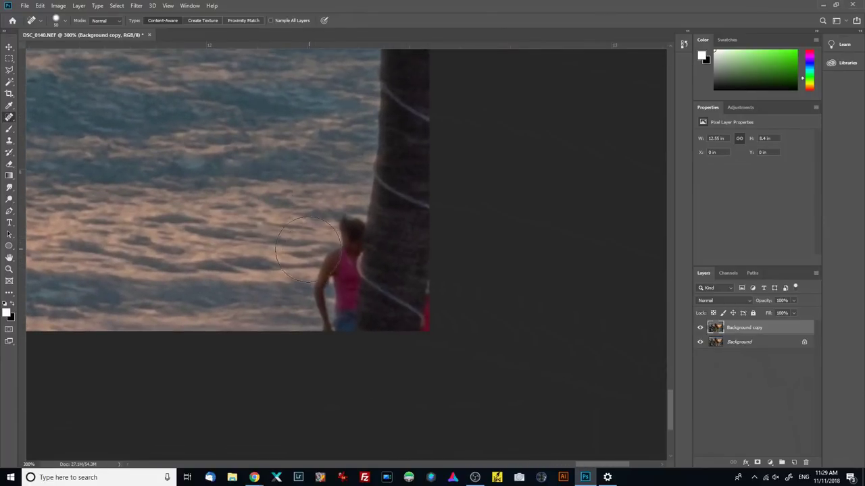
pyautogui.press('[')
pyautogui.press('[')
pyautogui.press('[')
pyautogui.moveTo(341, 227)
pyautogui.mouseDown()
pyautogui.moveTo(335, 250)
pyautogui.moveTo(347, 220)
pyautogui.moveTo(346, 250)
pyautogui.moveTo(350, 220)
pyautogui.moveTo(323, 292)
pyautogui.moveTo(329, 334)
pyautogui.moveTo(343, 274)
pyautogui.moveTo(341, 334)
pyautogui.moveTo(325, 380)
pyautogui.mouseUp()
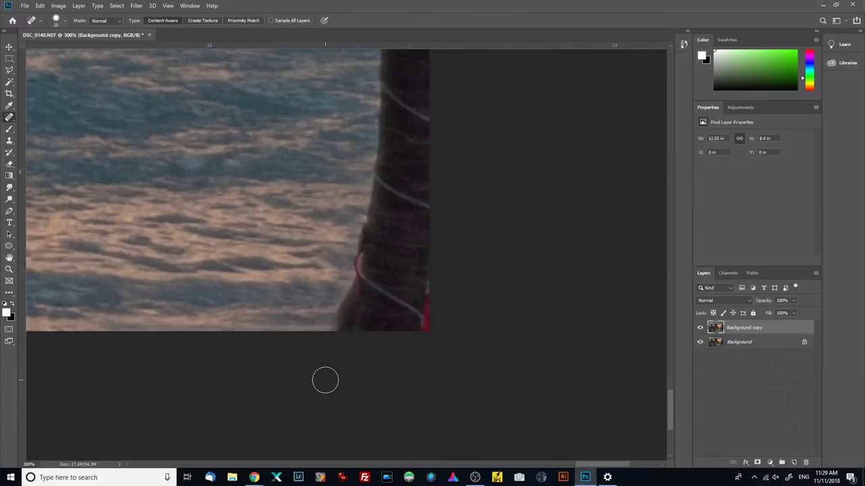
pyautogui.moveTo(339, 306); pyautogui.dragTo(334, 332)
pyautogui.hotkey('ctrl', 'z')
pyautogui.hotkey('ctrl', 'z')
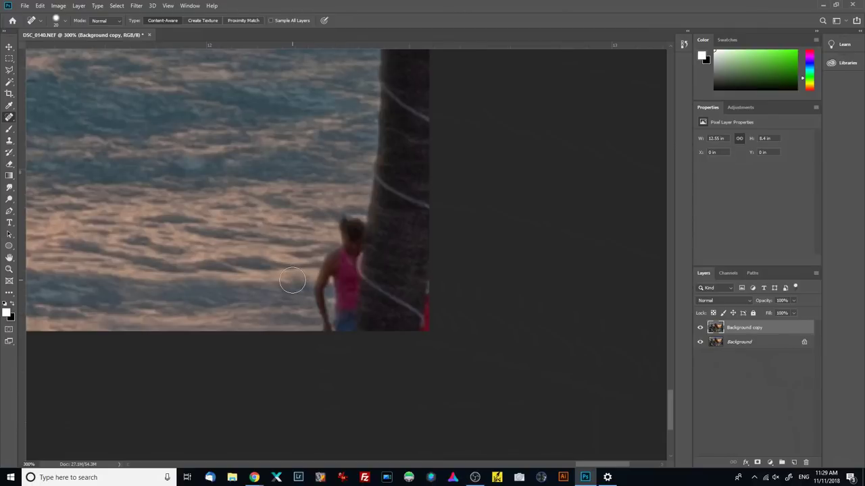
# - Cover the woman beside the far-right trunk with nearby sea texture using the Clone Stamp tool at 15 px
pyautogui.click(9, 142)
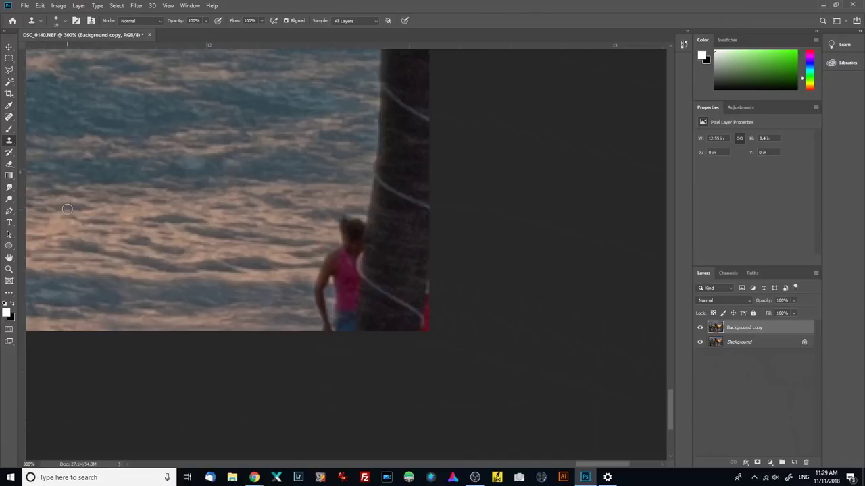
pyautogui.rightClick(10, 144)
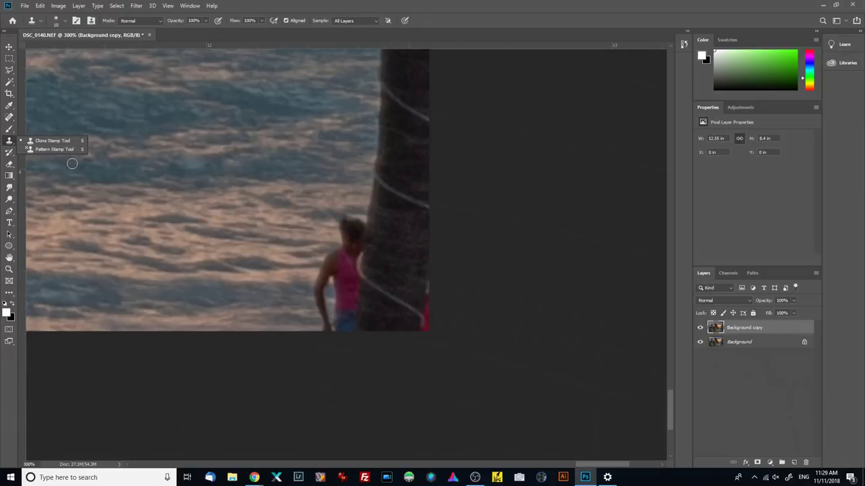
pyautogui.click(35, 142)
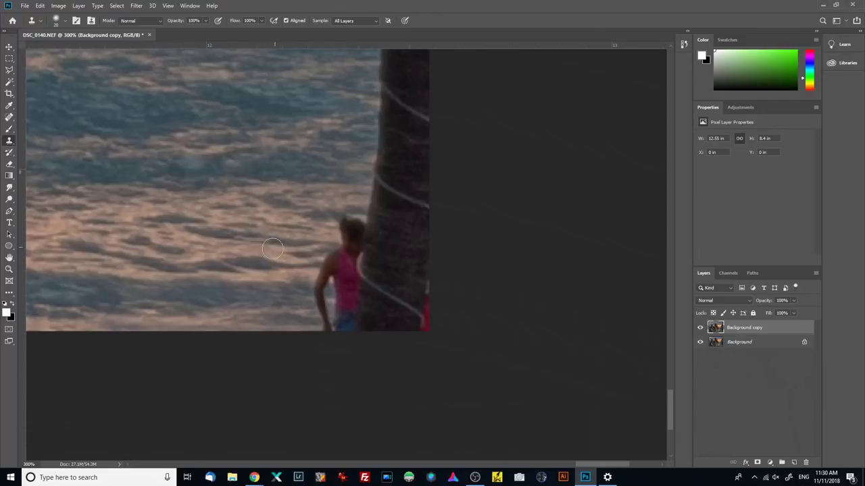
pyautogui.moveTo(259, 241); pyautogui.dragTo(383, 276)
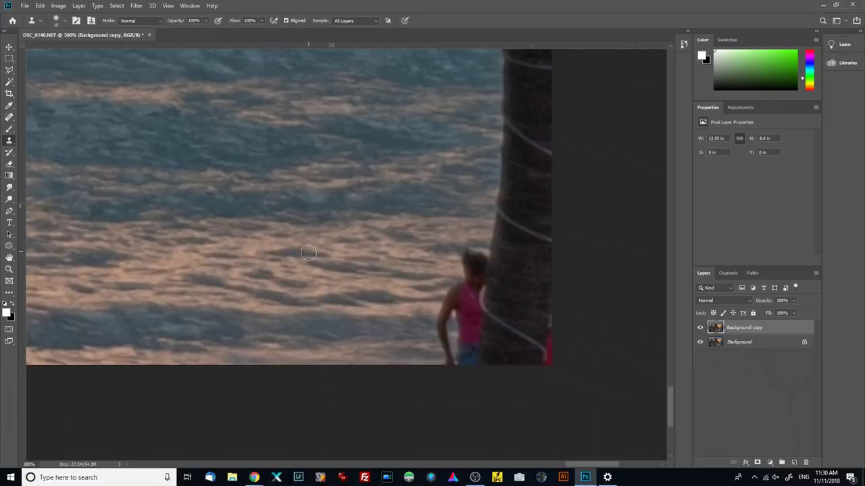
pyautogui.press('alt')
pyautogui.keyDown('alt'); pyautogui.click(285, 265); pyautogui.keyUp('alt')
pyautogui.moveTo(469, 258)
pyautogui.mouseDown()
pyautogui.moveTo(445, 328)
pyautogui.moveTo(451, 320)
pyautogui.moveTo(436, 315)
pyautogui.moveTo(420, 322)
pyautogui.moveTo(446, 332)
pyautogui.moveTo(446, 366)
pyautogui.moveTo(447, 334)
pyautogui.moveTo(439, 336)
pyautogui.moveTo(459, 326)
pyautogui.moveTo(477, 256)
pyautogui.moveTo(469, 254)
pyautogui.moveTo(463, 291)
pyautogui.moveTo(472, 278)
pyautogui.moveTo(465, 311)
pyautogui.moveTo(471, 305)
pyautogui.moveTo(474, 315)
pyautogui.moveTo(473, 286)
pyautogui.moveTo(461, 329)
pyautogui.moveTo(475, 281)
pyautogui.moveTo(458, 351)
pyautogui.moveTo(439, 352)
pyautogui.moveTo(458, 353)
pyautogui.moveTo(469, 329)
pyautogui.moveTo(460, 350)
pyautogui.mouseUp()
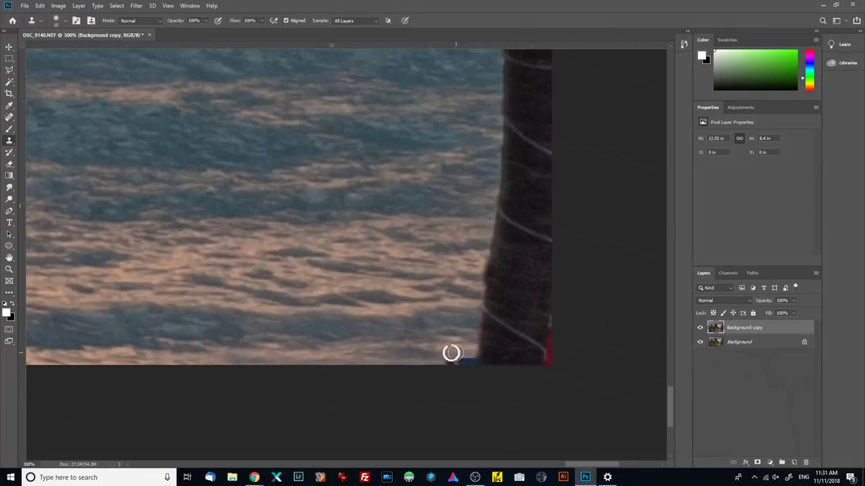
# - Clone water from further along the shoreline over the woman's remaining arm and blue clothing at the bottom edge
pyautogui.rightClick(454, 352)
pyautogui.click(454, 352)
pyautogui.moveTo(453, 351); pyautogui.dragTo(442, 354)
pyautogui.press('alt')
pyautogui.keyDown('alt'); pyautogui.click(326, 350); pyautogui.keyUp('alt')
pyautogui.rightClick(457, 363)
pyautogui.press('Escape')
pyautogui.click(462, 362)
pyautogui.moveTo(462, 362)
pyautogui.mouseDown()
pyautogui.moveTo(411, 359)
pyautogui.moveTo(411, 353)
pyautogui.mouseUp()
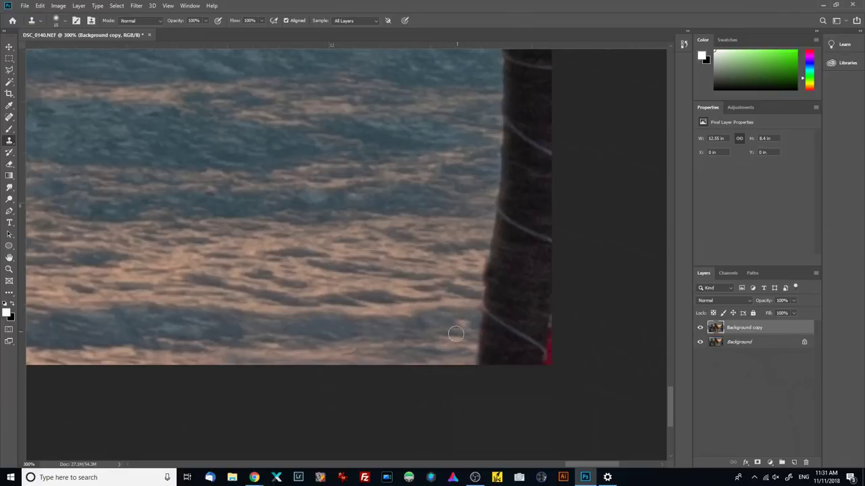
# - Use a smaller Clone Stamp brush to cover the red patches on the far-right trunk with bark and rope texture and tidy its lower edge
pyautogui.press('[')
pyautogui.moveTo(546, 328); pyautogui.dragTo(546, 353)
pyautogui.hotkey('ctrl', '-')
pyautogui.hotkey('ctrl', '-')
pyautogui.hotkey('ctrl', '-')
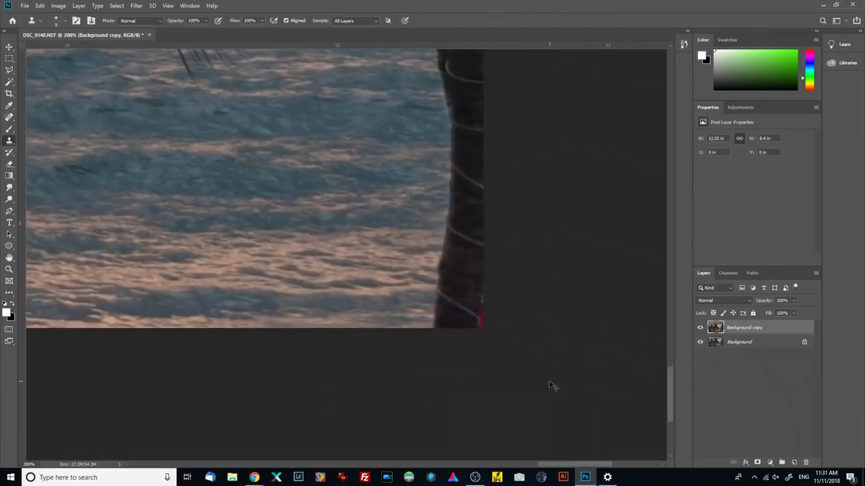
pyautogui.hotkey('ctrl', '+')
pyautogui.hotkey('ctrl', '+')
pyautogui.hotkey('ctrl', '+')
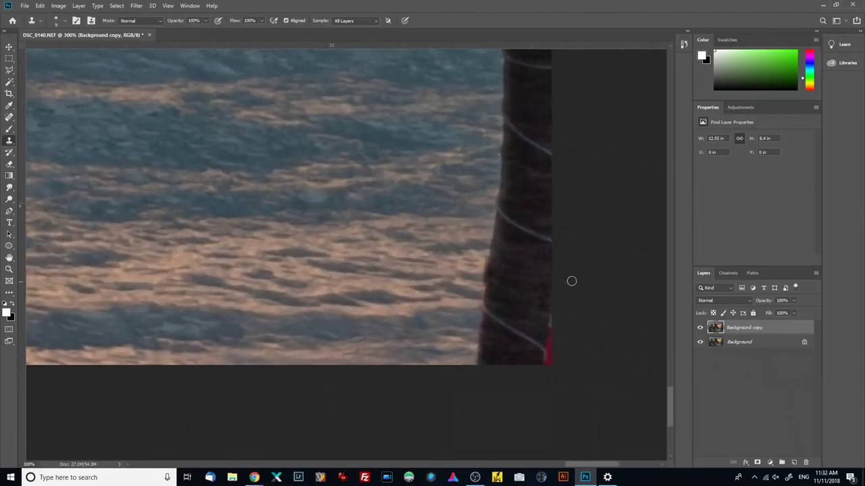
pyautogui.keyDown('alt'); pyautogui.click(498, 318); pyautogui.keyUp('alt')
pyautogui.moveTo(499, 321); pyautogui.dragTo(546, 352)
pyautogui.moveTo(546, 352)
pyautogui.mouseDown()
pyautogui.moveTo(550, 318)
pyautogui.moveTo(544, 367)
pyautogui.moveTo(566, 370)
pyautogui.mouseUp()
pyautogui.moveTo(483, 318); pyautogui.dragTo(478, 351)
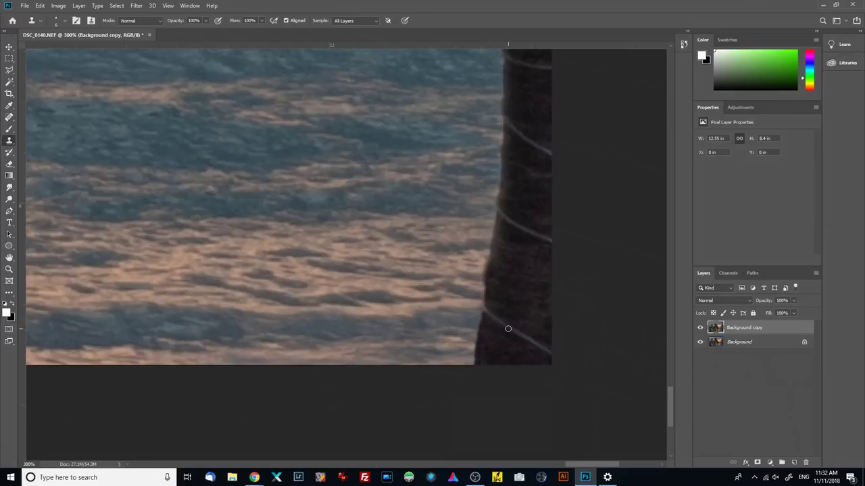
# - Compare the whole photo before and after retouching by toggling the Background copy layer's visibility
pyautogui.scroll(-5, 508, 329)
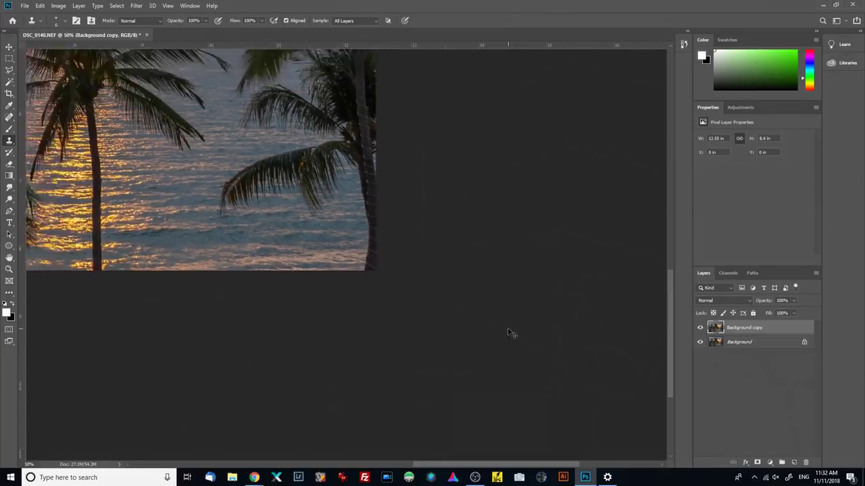
pyautogui.scroll(-1, 508, 333)
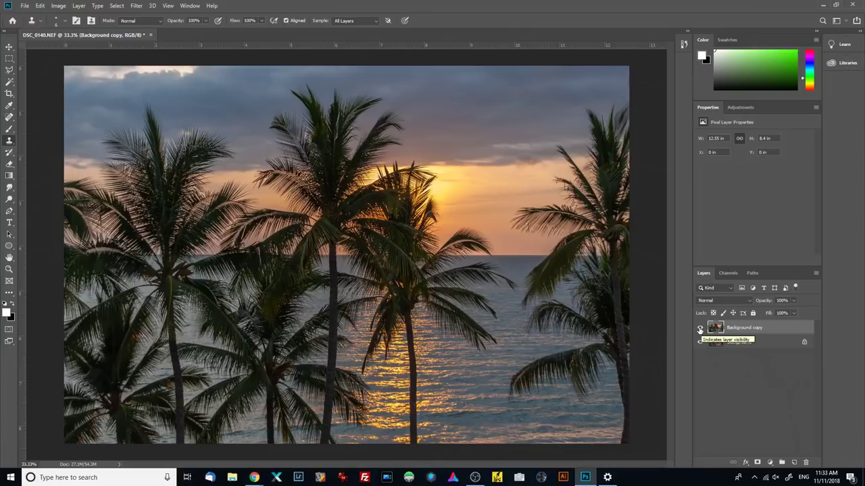
pyautogui.click(700, 330)
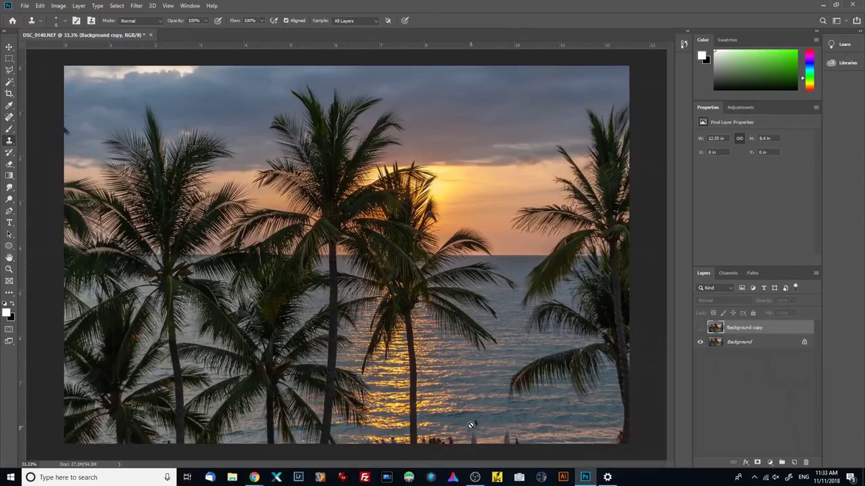
pyautogui.click(699, 328)
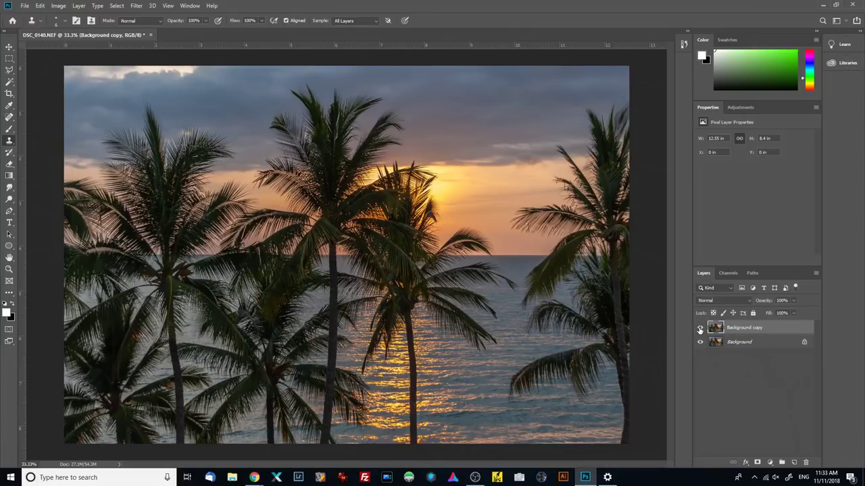
pyautogui.click(700, 329)
pyautogui.click(700, 329)
# - Duplicate the Background copy layer and open the duplicate in the Photolemur 3 filter from Skylum Software
pyautogui.moveTo(747, 329); pyautogui.dragTo(793, 462)
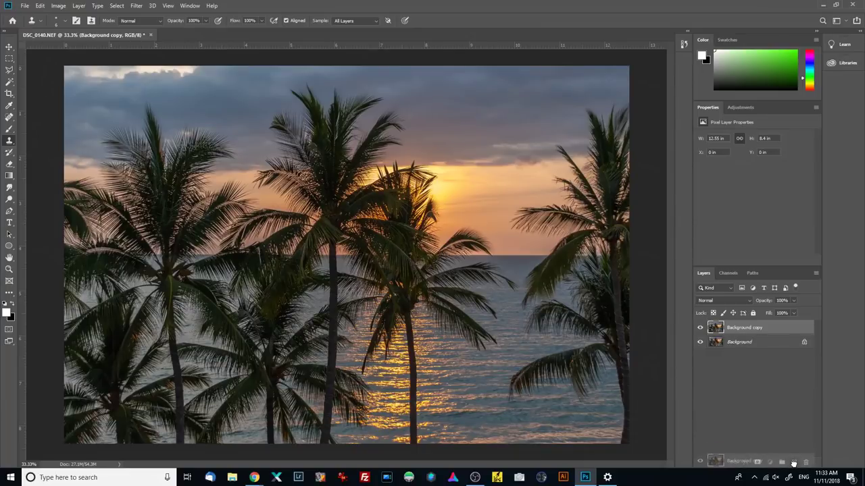
pyautogui.moveTo(794, 463); pyautogui.dragTo(794, 465)
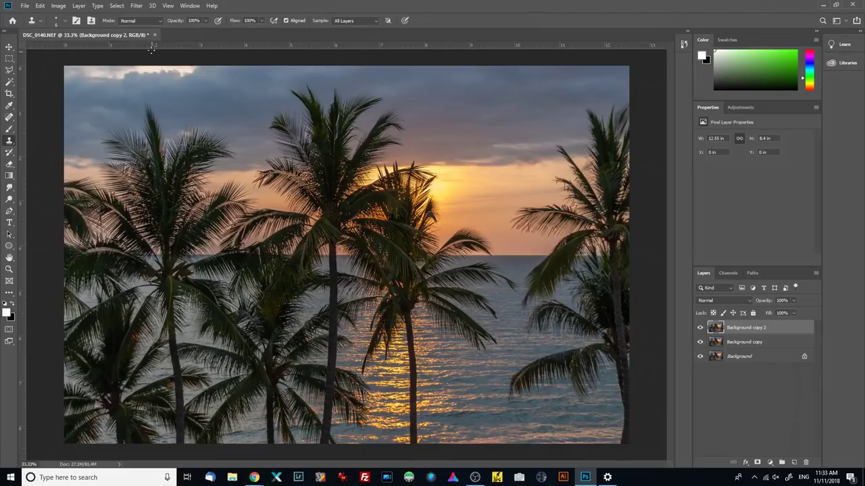
pyautogui.click(137, 6)
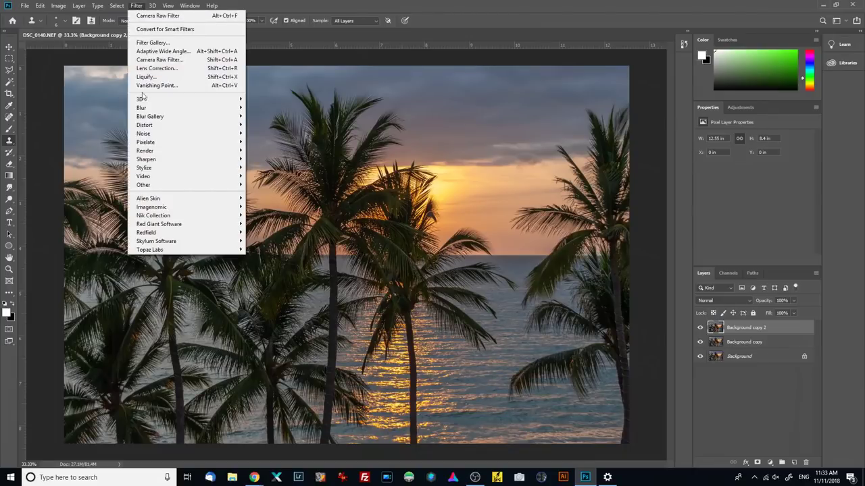
pyautogui.moveTo(163, 203)
pyautogui.moveTo(186, 245)
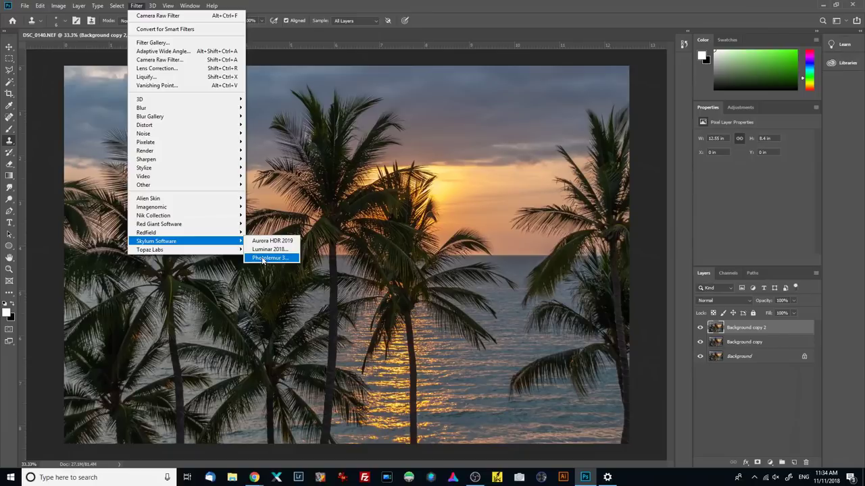
pyautogui.click(263, 259)
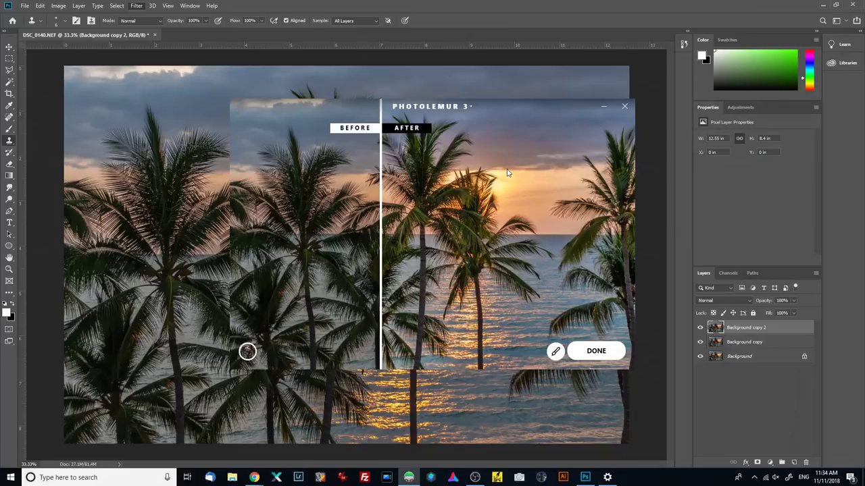
# - Compare the original and the Photolemur enhancement across the sky, palms and sea with the before/after divider
pyautogui.moveTo(377, 184); pyautogui.dragTo(227, 185)
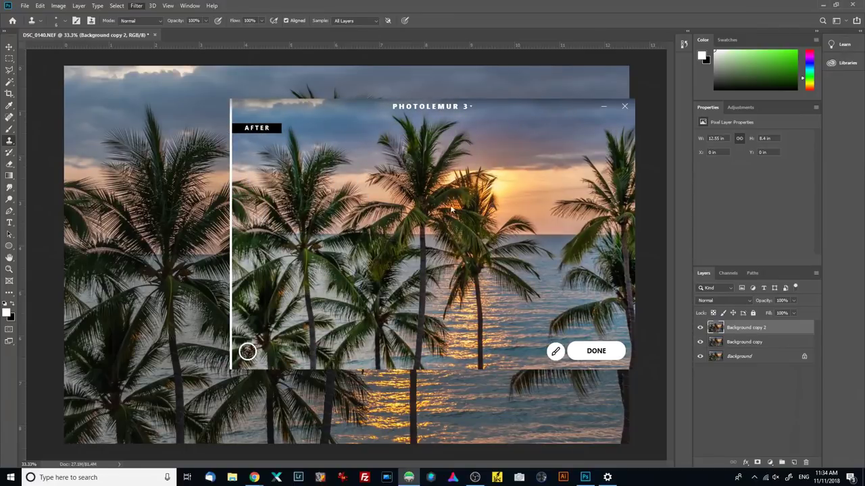
pyautogui.moveTo(231, 194); pyautogui.dragTo(479, 220)
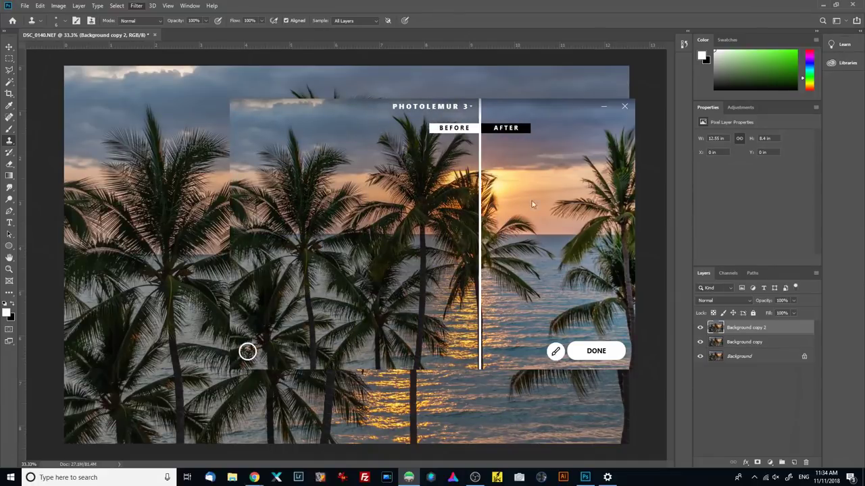
pyautogui.moveTo(478, 196); pyautogui.dragTo(410, 207)
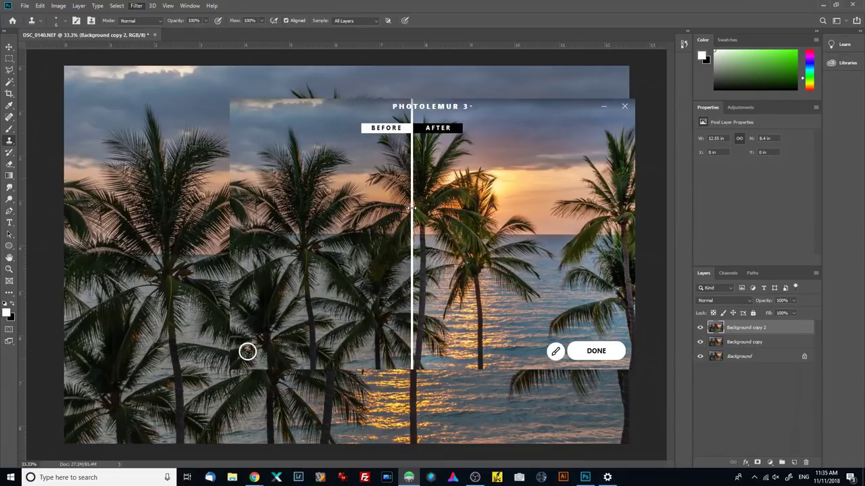
pyautogui.moveTo(410, 208)
pyautogui.mouseDown()
pyautogui.moveTo(245, 205)
pyautogui.moveTo(441, 207)
pyautogui.moveTo(246, 205)
pyautogui.mouseUp()
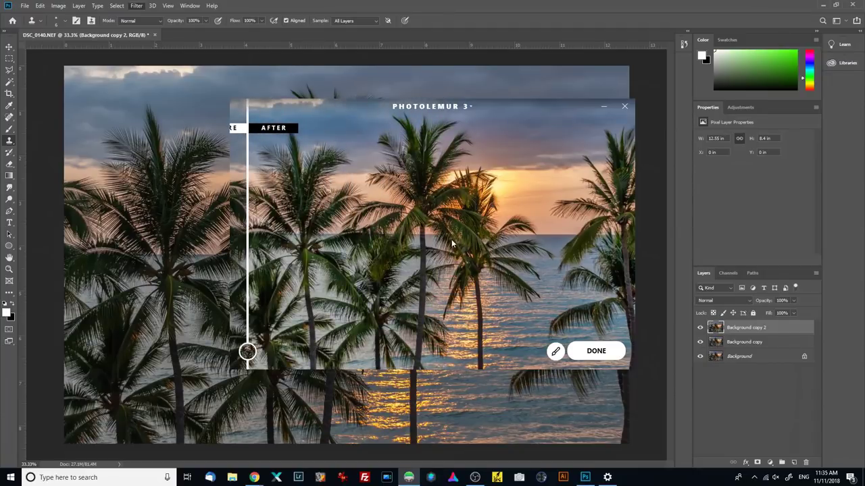
# - Check the Photolemur enhancement strength and apply the enhancement to the Background copy 2 layer
pyautogui.click(555, 352)
pyautogui.moveTo(532, 352)
pyautogui.mouseDown()
pyautogui.moveTo(385, 350)
pyautogui.moveTo(532, 352)
pyautogui.mouseUp()
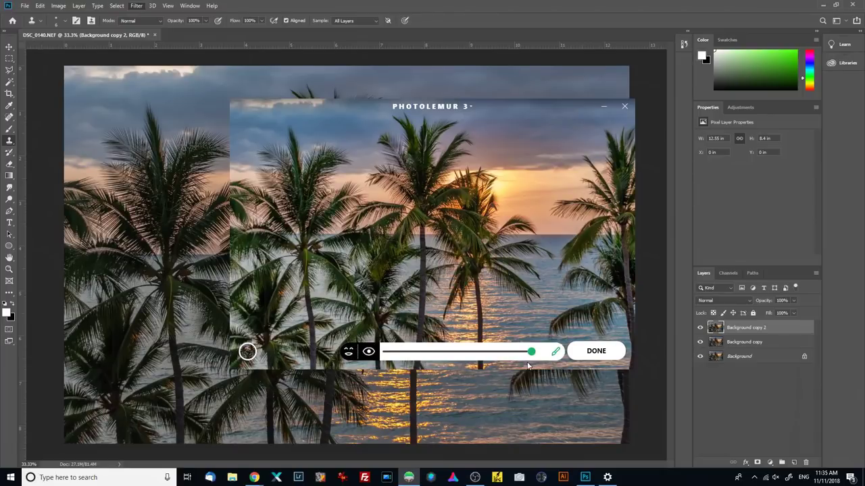
pyautogui.click(597, 352)
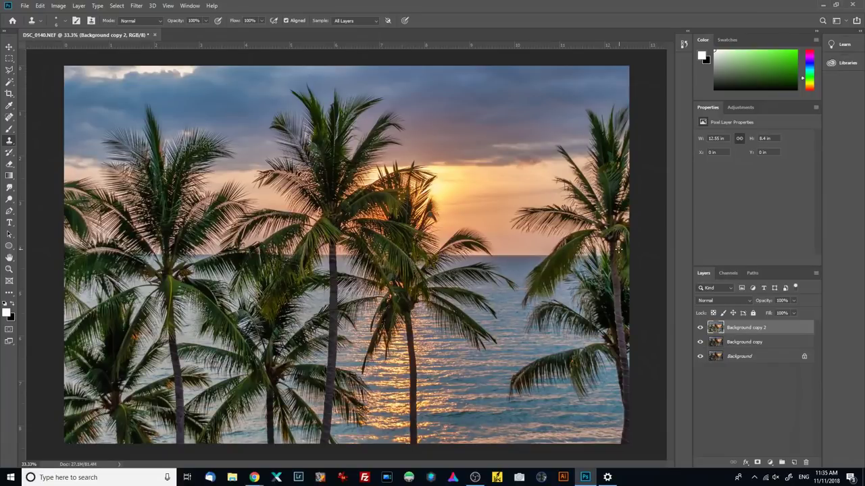
# - Inspect the enhanced palms up close and compare the whole photo with and without the Background copy 2 layer
pyautogui.hotkey('ctrl', '+')
pyautogui.hotkey('ctrl', '+')
pyautogui.hotkey('ctrl', '+')
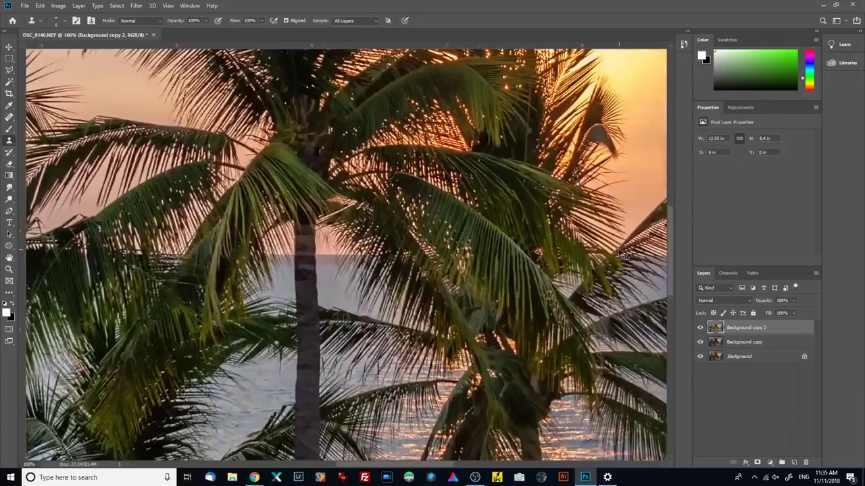
pyautogui.moveTo(383, 112); pyautogui.dragTo(506, 179)
pyautogui.moveTo(396, 290); pyautogui.dragTo(531, 174)
pyautogui.moveTo(348, 196); pyautogui.dragTo(502, 390)
pyautogui.scroll(-3, 501, 389)
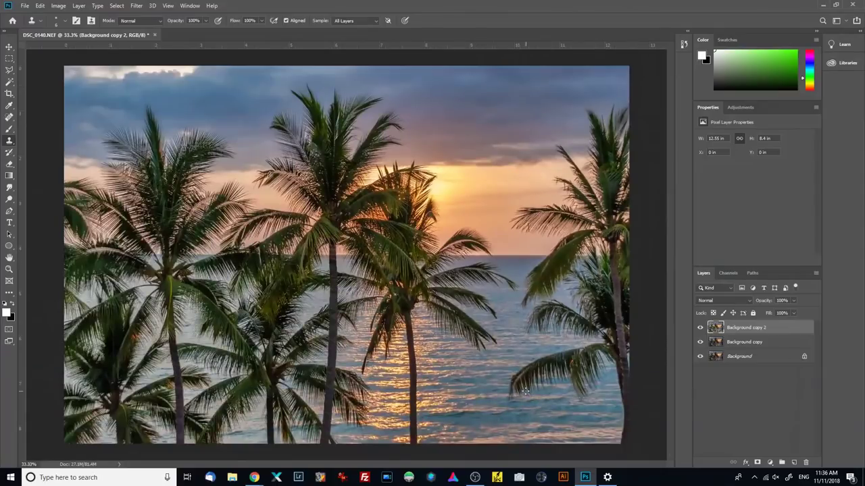
pyautogui.click(700, 327)
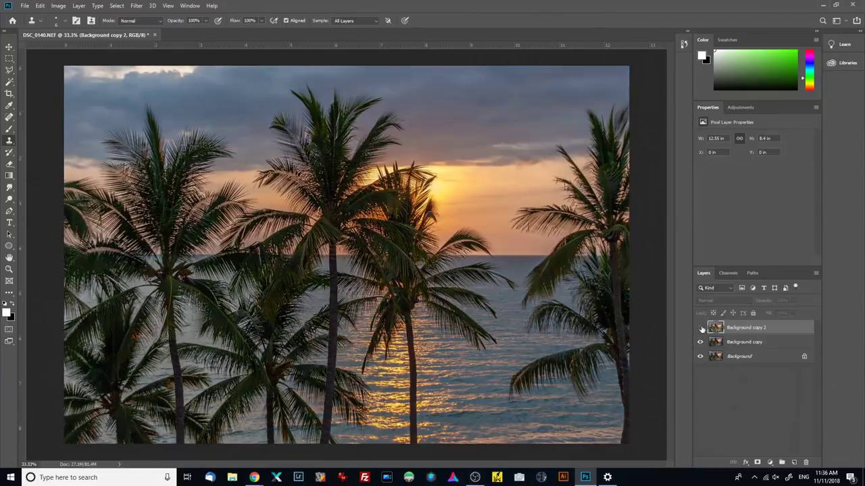
pyautogui.click(700, 328)
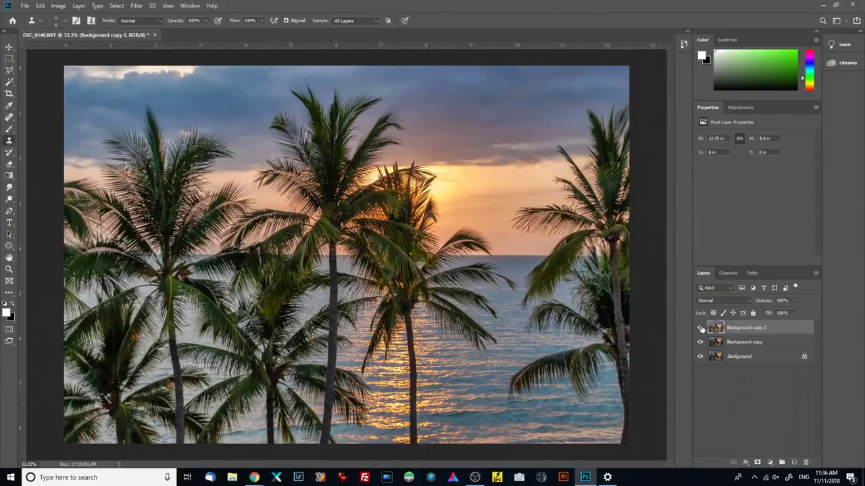
# - Rename the Background copy 2 layer as Photolemur 3
pyautogui.doubleClick(744, 329)
pyautogui.write('P')
pyautogui.write('hotosh')
pyautogui.press('Return')
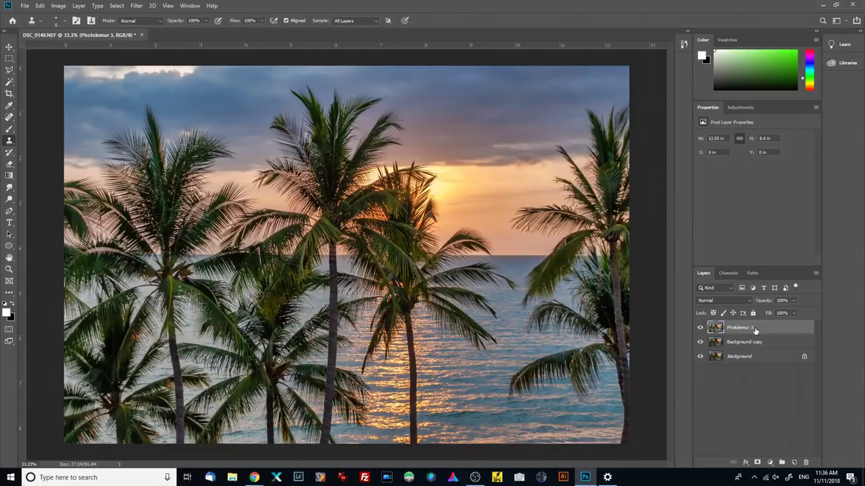
# - Duplicate the Photolemur 3 layer and rename the duplicate as Luminar 2018
pyautogui.moveTo(755, 329); pyautogui.dragTo(796, 465)
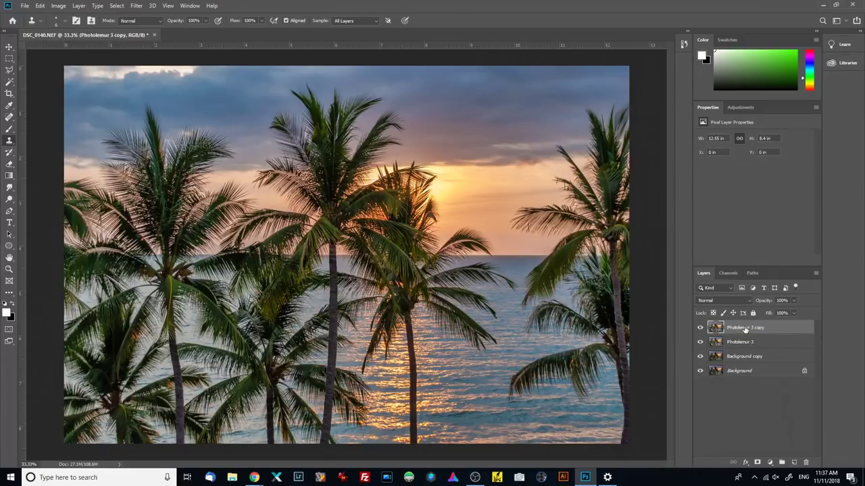
pyautogui.doubleClick(745, 329)
pyautogui.write('Luminar 2018')
pyautogui.press('Return')
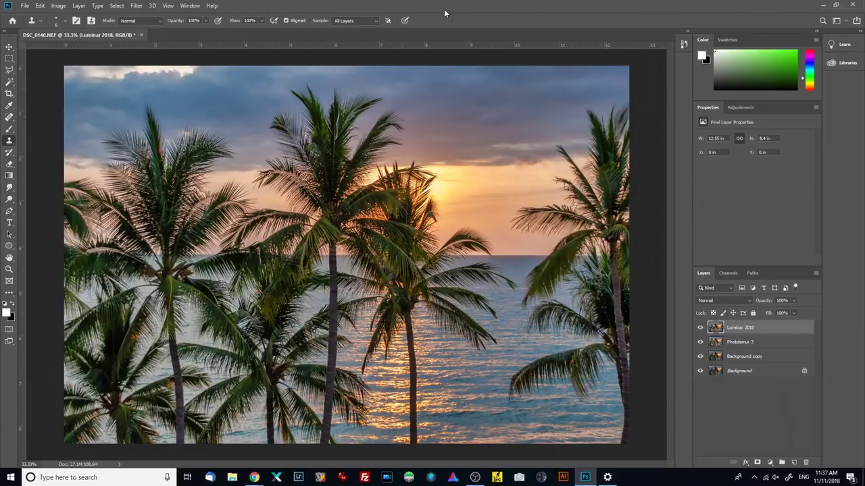
# - Open the Luminar 2018 layer in the Luminar 2018 filter from Skylum Software
pyautogui.click(138, 6)
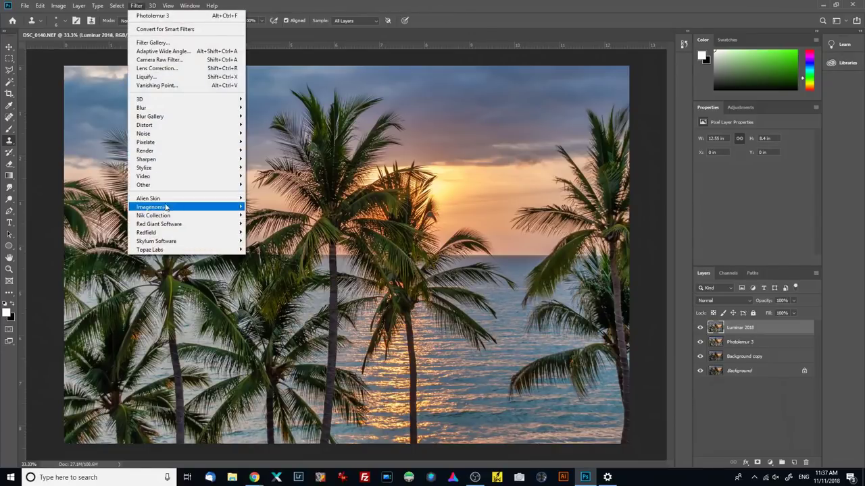
pyautogui.moveTo(169, 219)
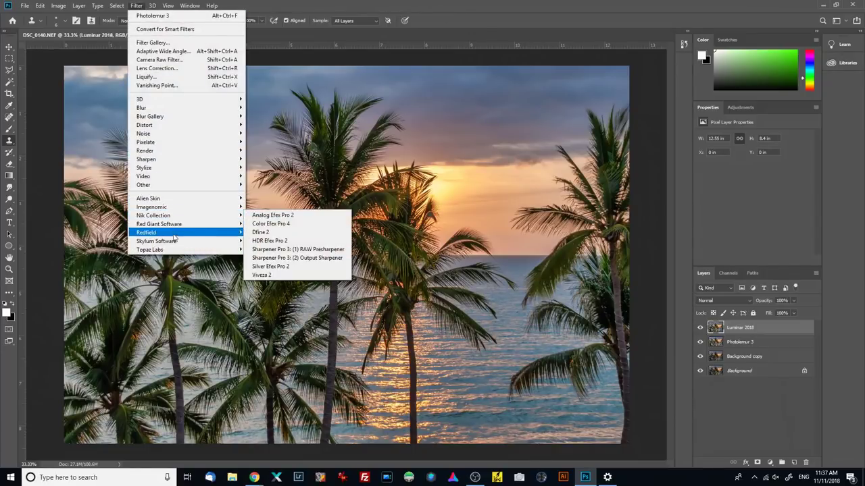
pyautogui.moveTo(176, 242)
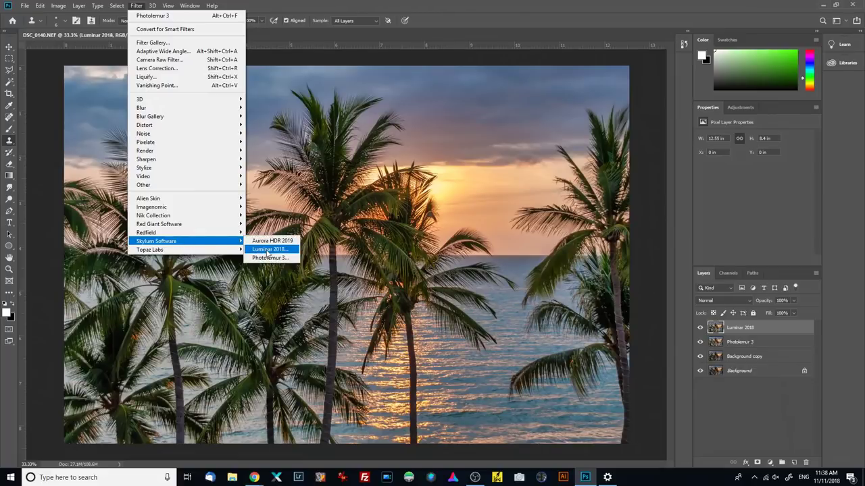
pyautogui.click(269, 249)
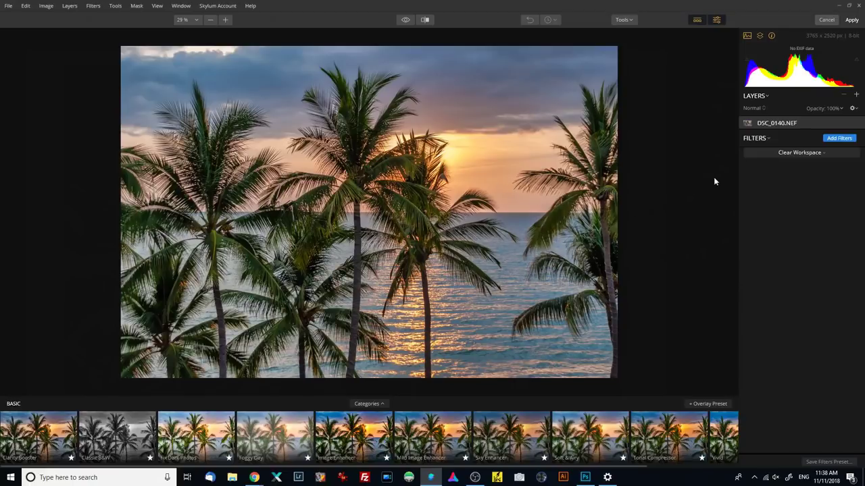
# - Add the Accent AI Filter to the photo with Boost set to 46, and check the edit history
pyautogui.click(840, 139)
pyautogui.scroll(-7, 699, 148)
pyautogui.scroll(-5, 697, 166)
pyautogui.scroll(12, 691, 229)
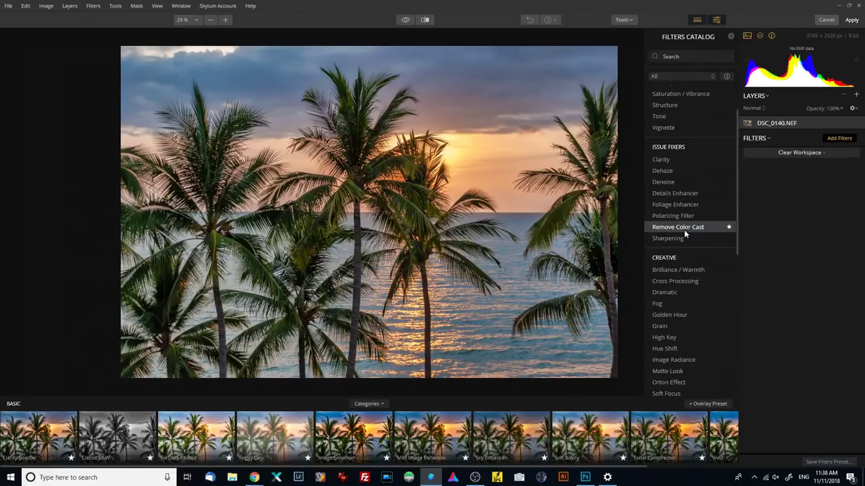
pyautogui.scroll(2, 684, 230)
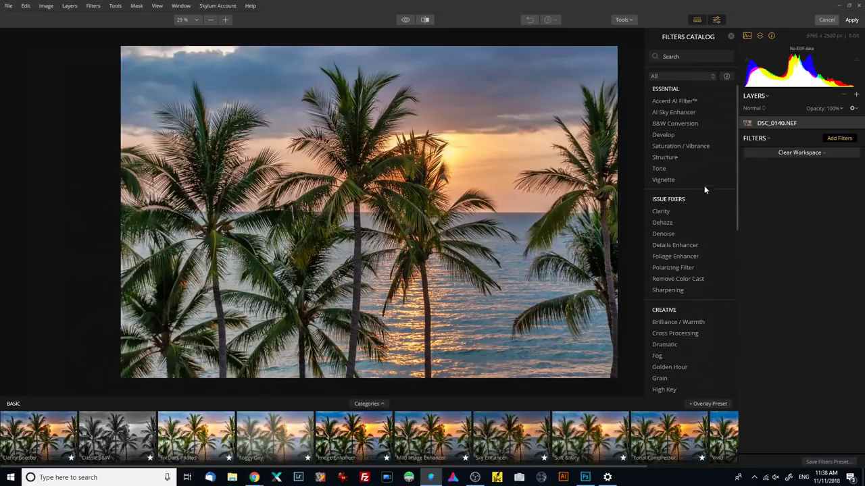
pyautogui.click(681, 100)
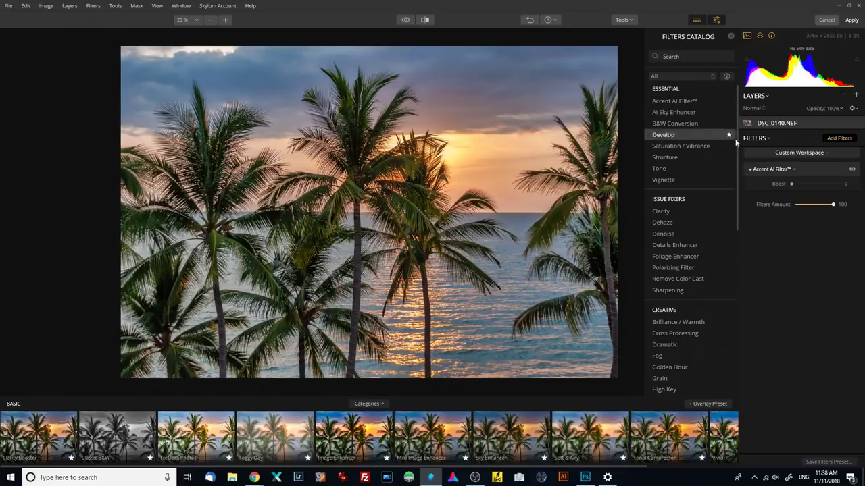
pyautogui.moveTo(792, 185); pyautogui.dragTo(840, 185)
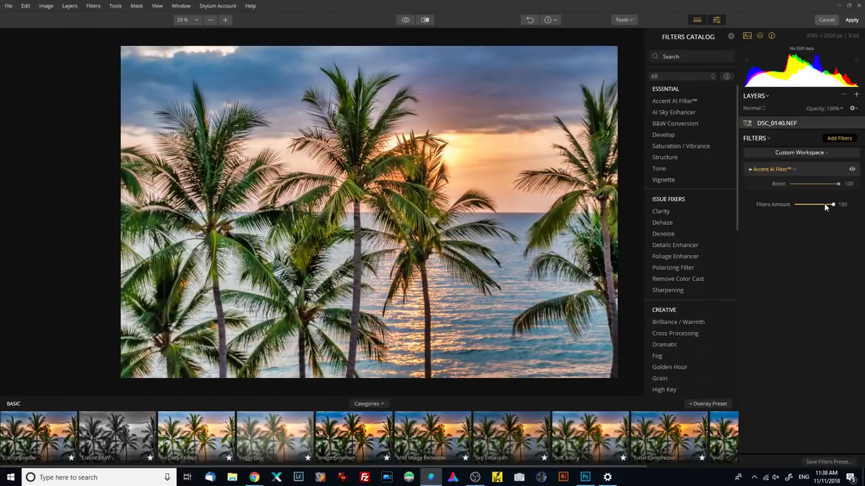
pyautogui.moveTo(838, 184); pyautogui.dragTo(813, 185)
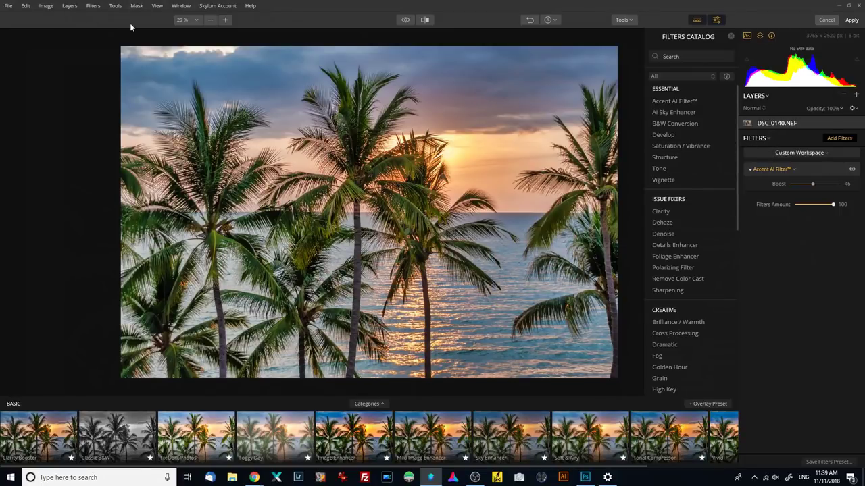
pyautogui.click(552, 21)
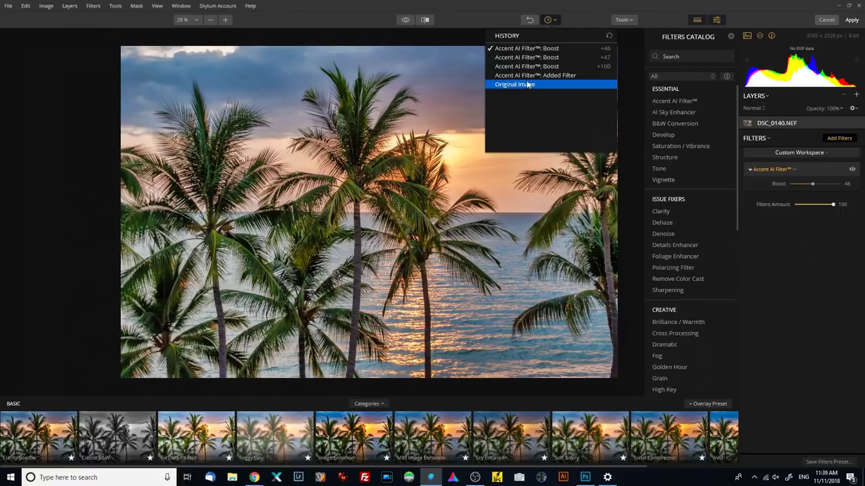
pyautogui.click(545, 17)
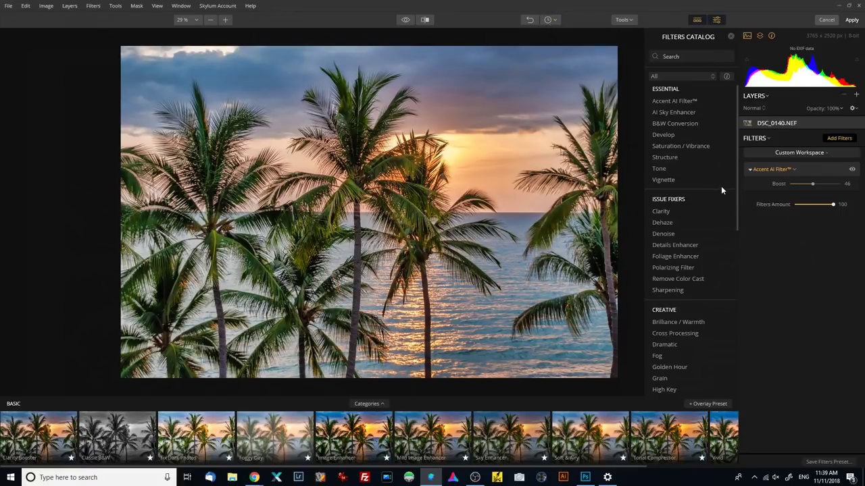
# - Add the Sunrays filter and place its sun center over the setting sun at X 65, Y 32
pyautogui.moveTo(736, 148); pyautogui.dragTo(741, 233)
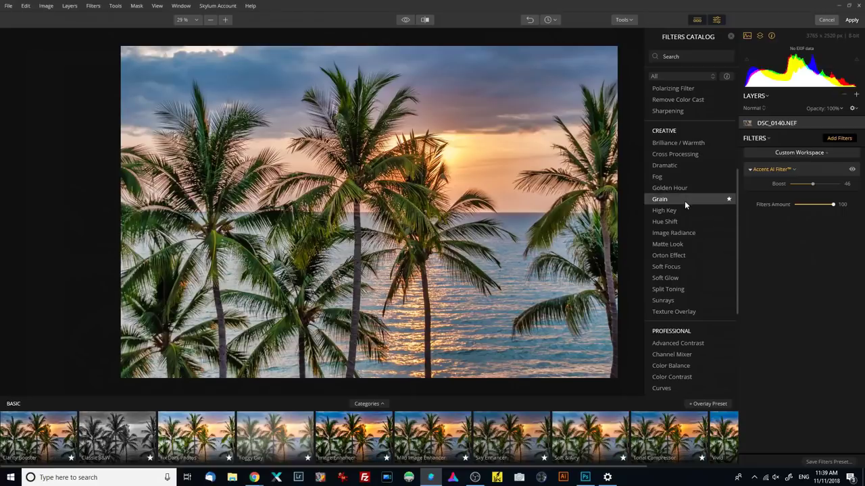
pyautogui.click(676, 300)
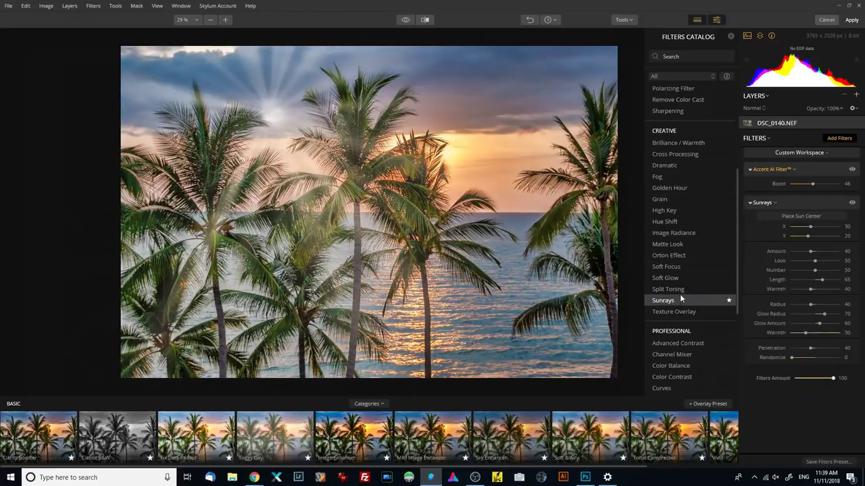
pyautogui.click(786, 220)
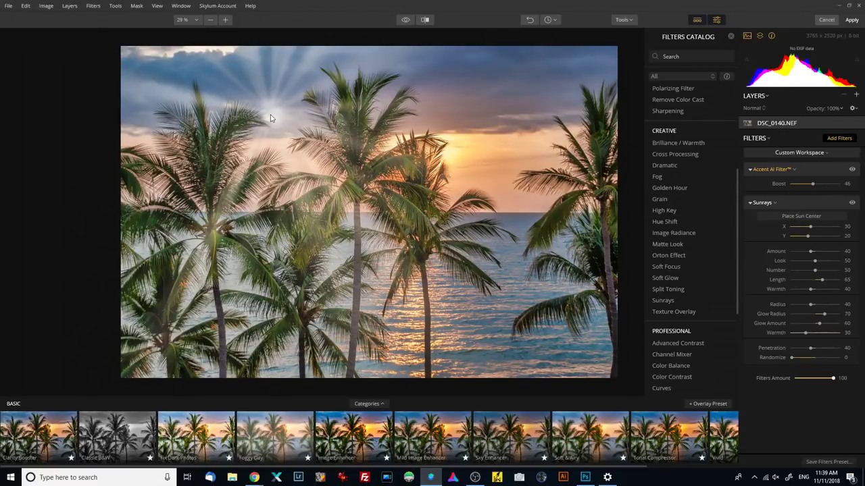
pyautogui.click(800, 216)
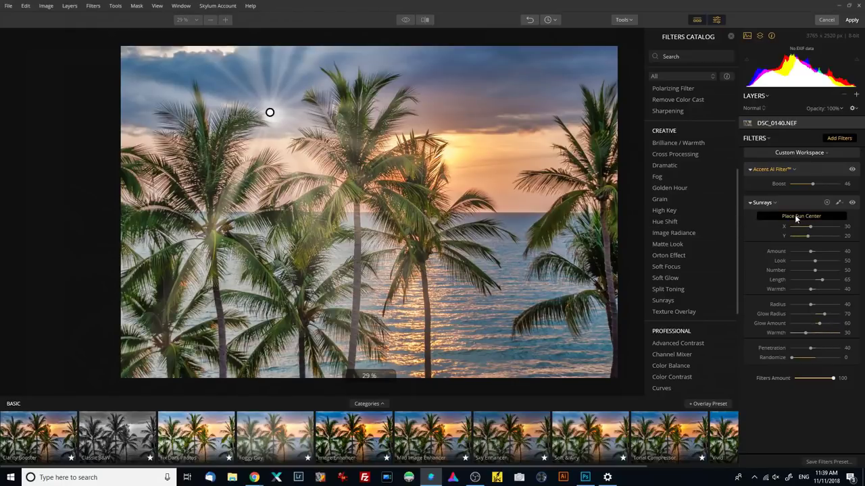
pyautogui.moveTo(270, 110); pyautogui.dragTo(442, 152)
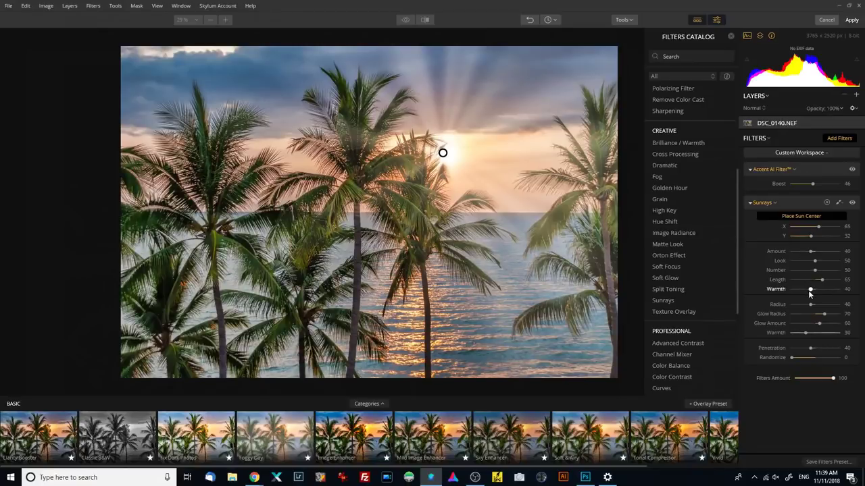
# - Shape the sunrays with Amount 29, Look 18, Number 33, Length 24 and ray Warmth 80
pyautogui.moveTo(810, 291); pyautogui.dragTo(829, 291)
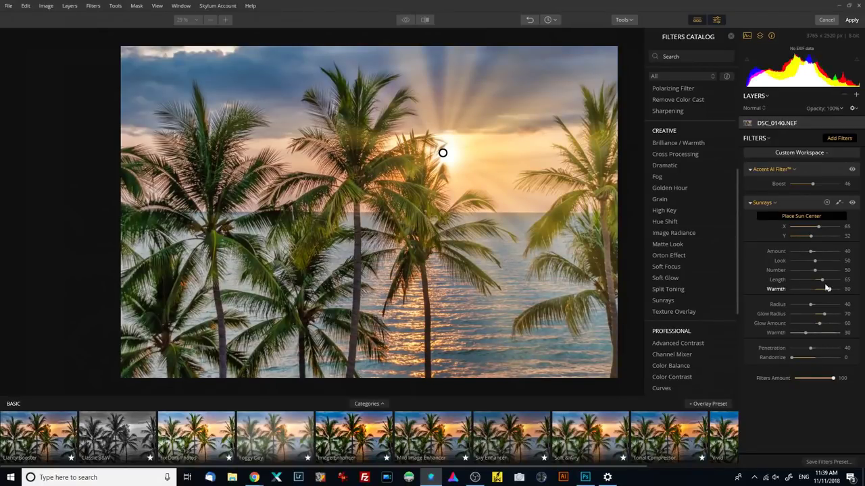
pyautogui.moveTo(811, 253); pyautogui.dragTo(806, 253)
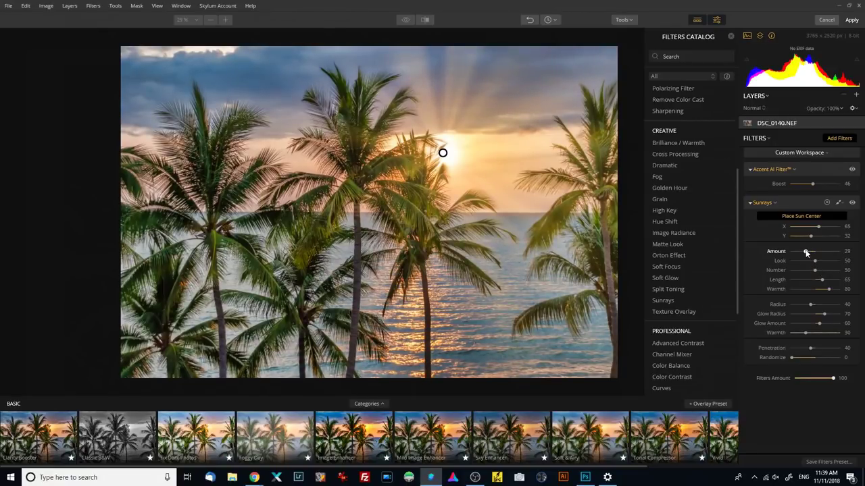
pyautogui.moveTo(818, 281); pyautogui.dragTo(801, 263)
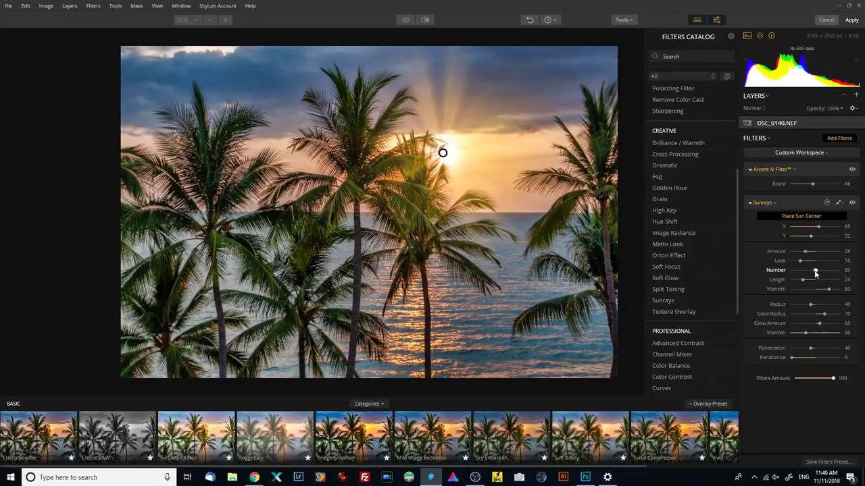
pyautogui.moveTo(815, 273); pyautogui.dragTo(808, 272)
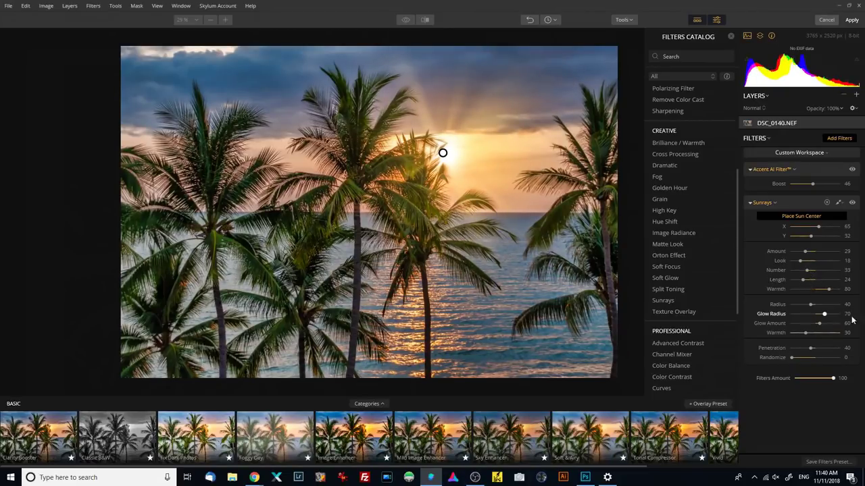
# - Nudge the Sunrays sun center to X 65, Y 31 and set the sun Radius to 38
pyautogui.moveTo(811, 304)
pyautogui.mouseDown()
pyautogui.moveTo(838, 306)
pyautogui.moveTo(795, 305)
pyautogui.mouseUp()
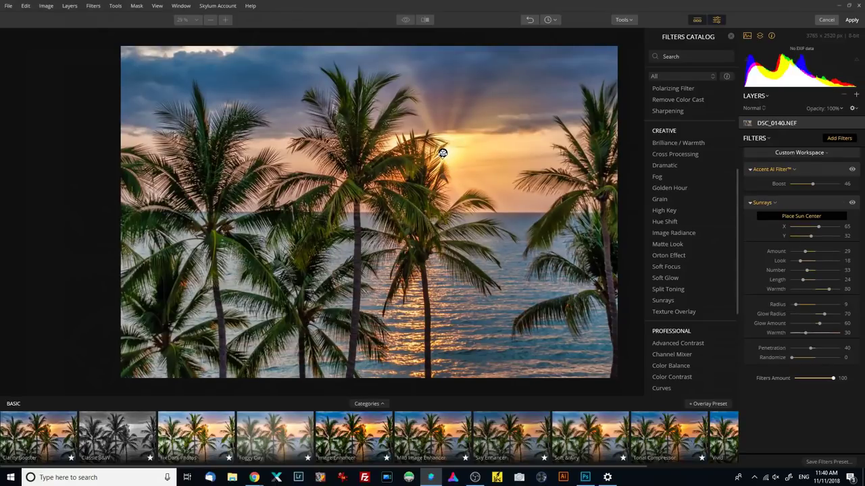
pyautogui.moveTo(445, 151); pyautogui.dragTo(444, 151)
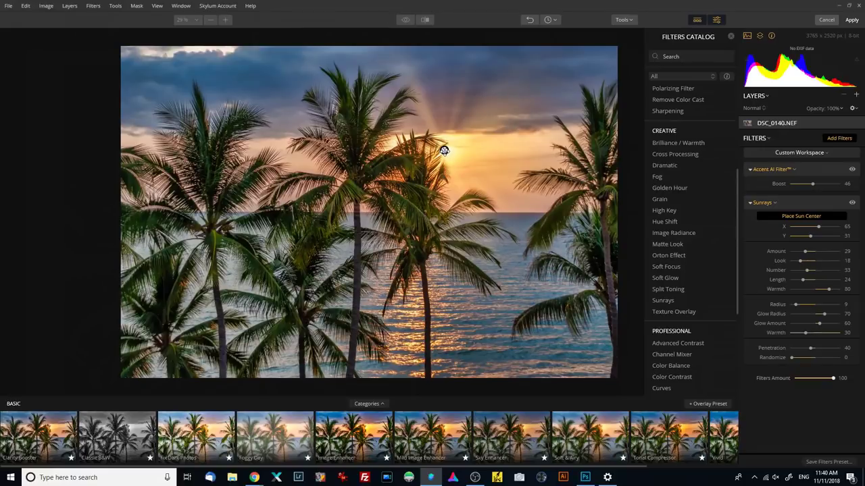
pyautogui.click(791, 220)
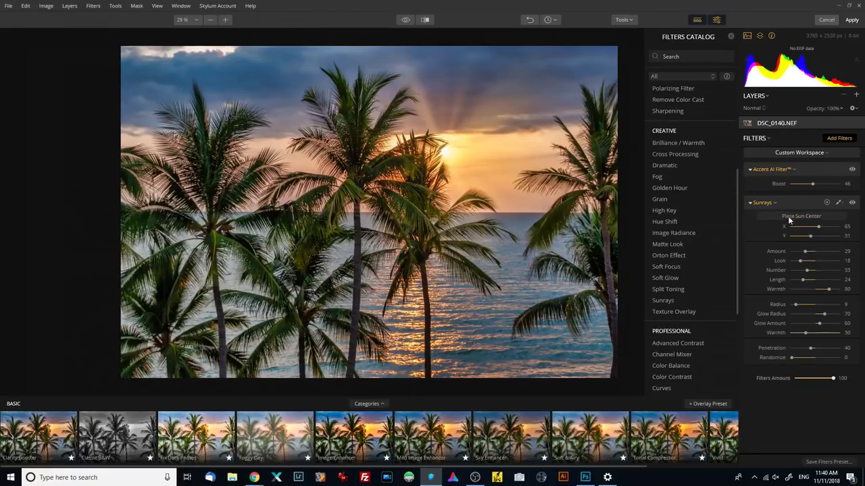
pyautogui.moveTo(795, 304); pyautogui.dragTo(810, 308)
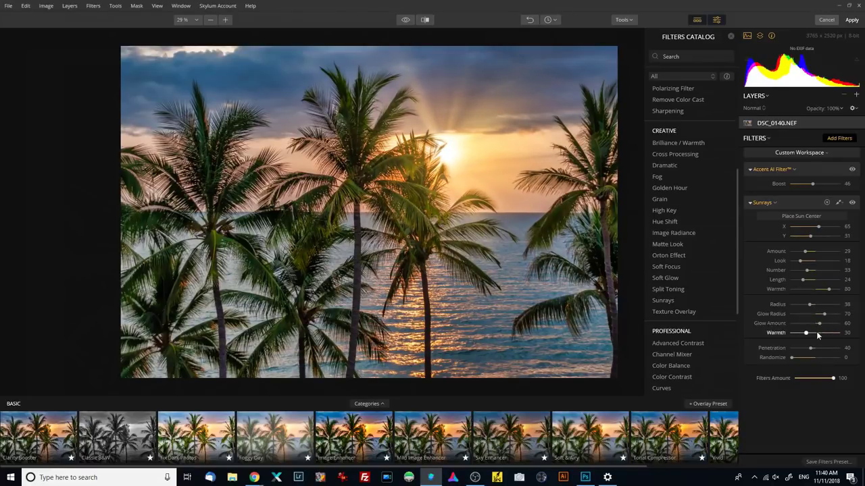
# - Adjust the Sunrays glow to Glow Radius 49, Glow Amount 59 and sun Warmth 53
pyautogui.moveTo(824, 315); pyautogui.dragTo(816, 316)
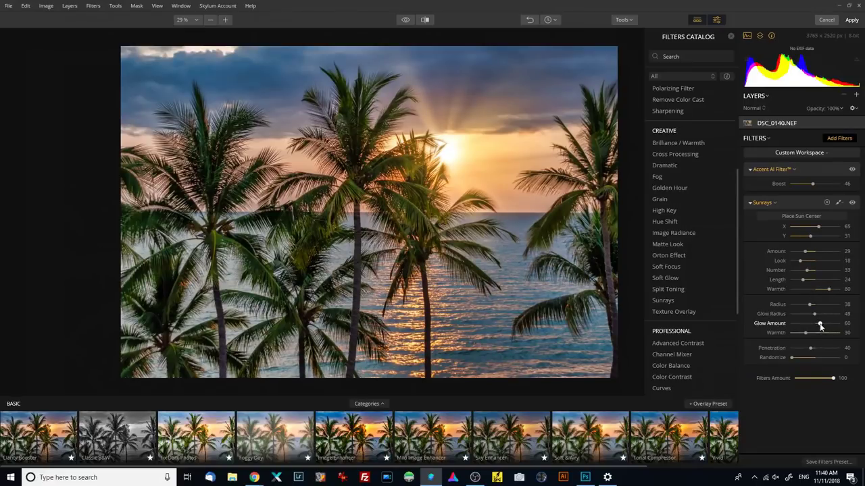
pyautogui.moveTo(821, 325)
pyautogui.mouseDown()
pyautogui.moveTo(806, 325)
pyautogui.moveTo(820, 325)
pyautogui.moveTo(815, 334)
pyautogui.mouseUp()
pyautogui.moveTo(736, 194); pyautogui.dragTo(738, 146)
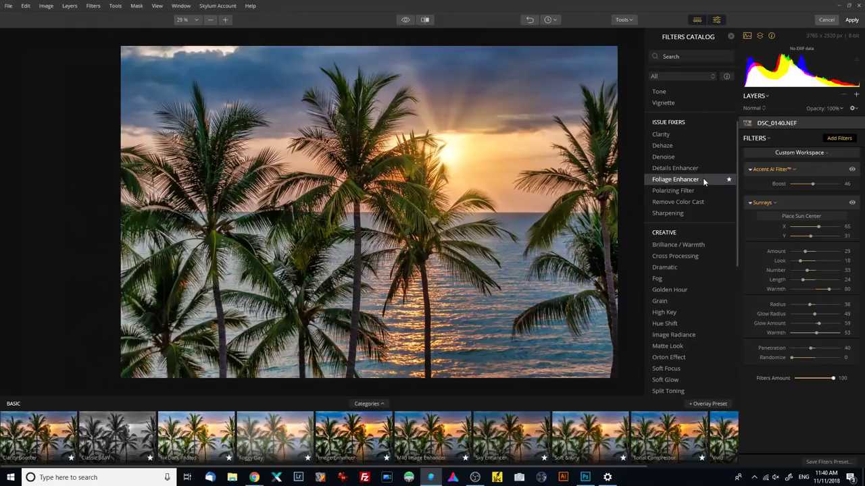
# - Add the Microstructure filter with Amount 22 and apply the Luminar 2018 adjustments back to the Photoshop layer
pyautogui.scroll(2, 713, 206)
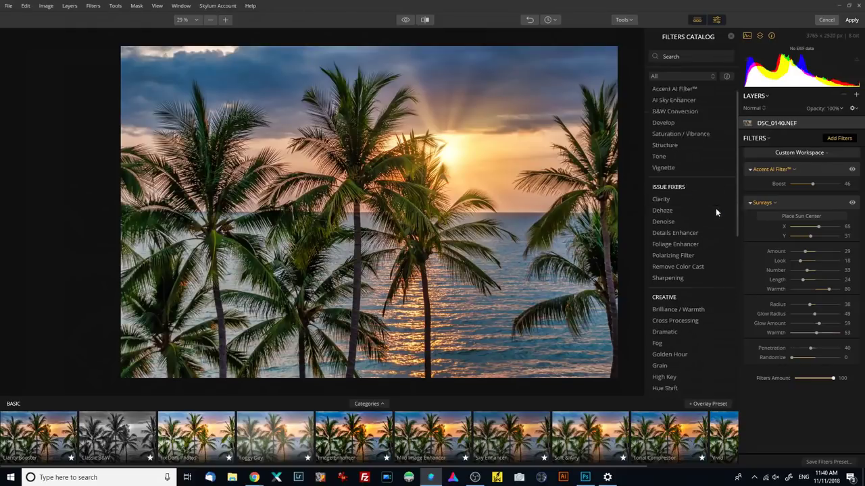
pyautogui.scroll(-4, 698, 226)
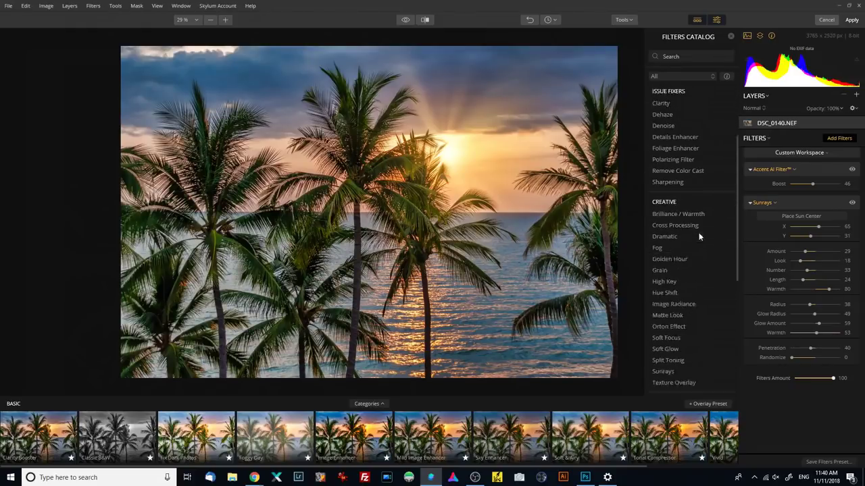
pyautogui.scroll(-5, 700, 237)
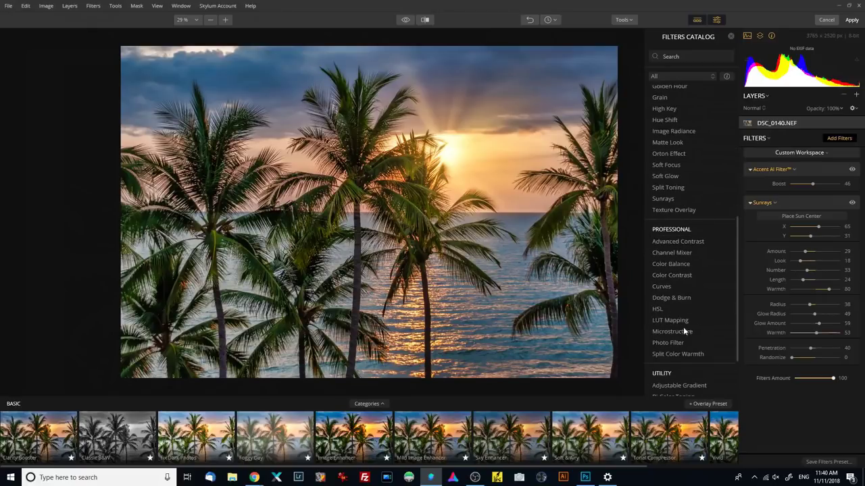
pyautogui.click(681, 331)
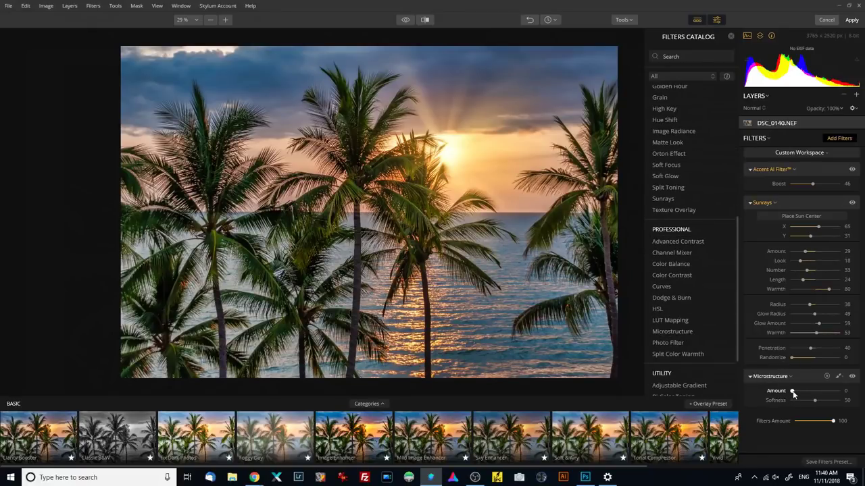
pyautogui.moveTo(790, 391); pyautogui.dragTo(806, 393)
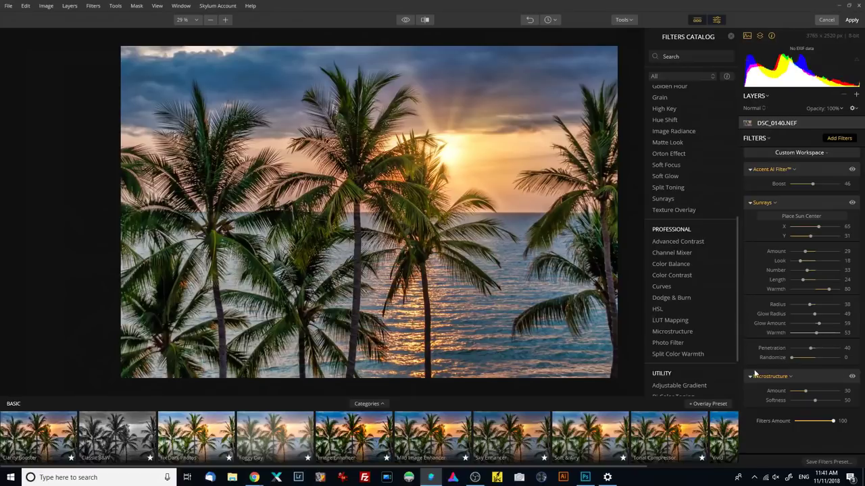
pyautogui.moveTo(806, 392); pyautogui.dragTo(839, 391)
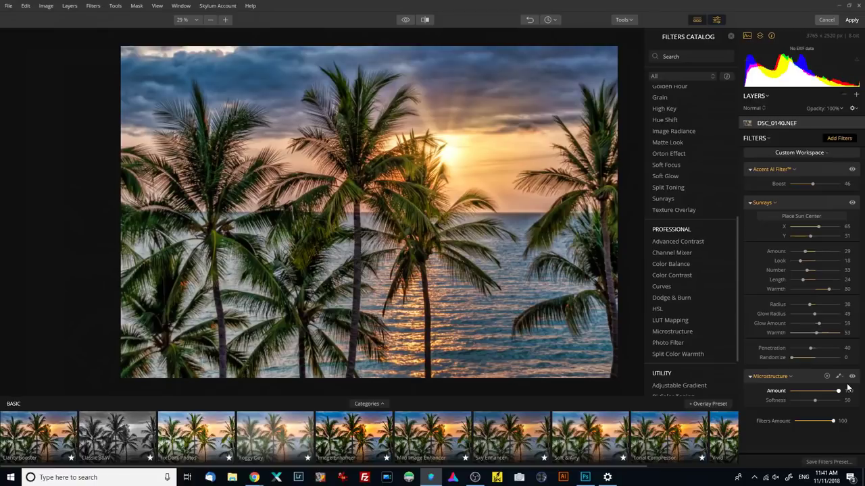
pyautogui.moveTo(839, 391); pyautogui.dragTo(804, 393)
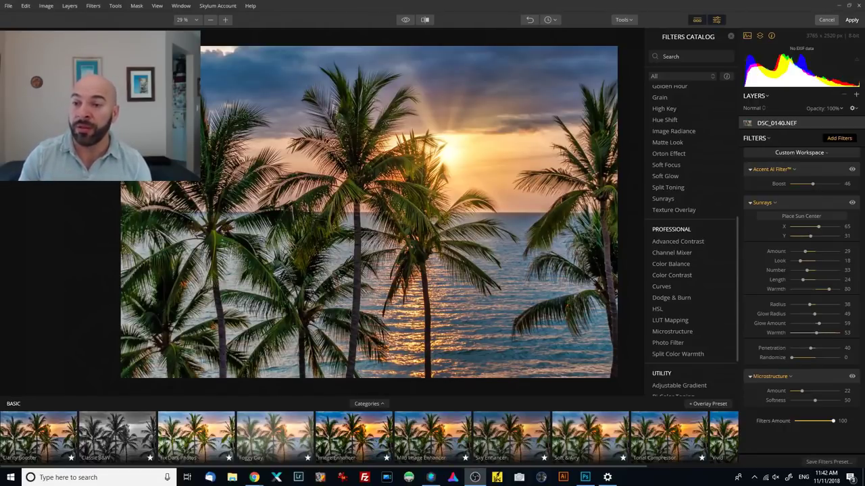
pyautogui.scroll(5, 709, 228)
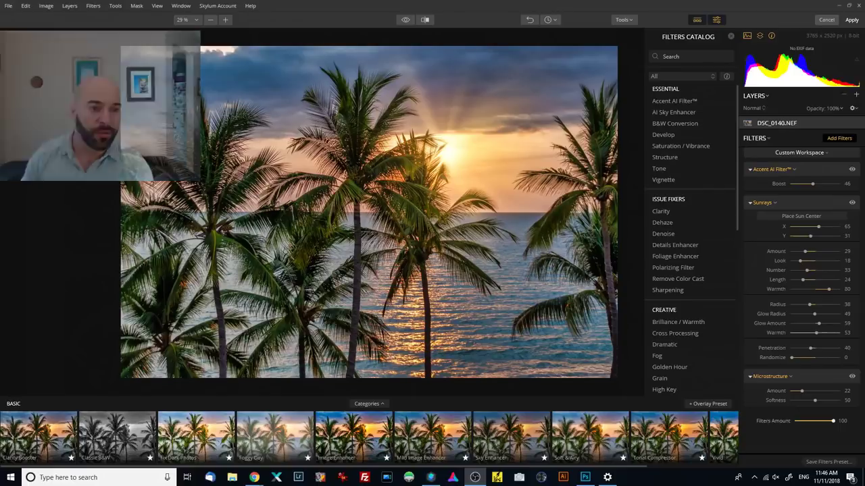
pyautogui.click(852, 20)
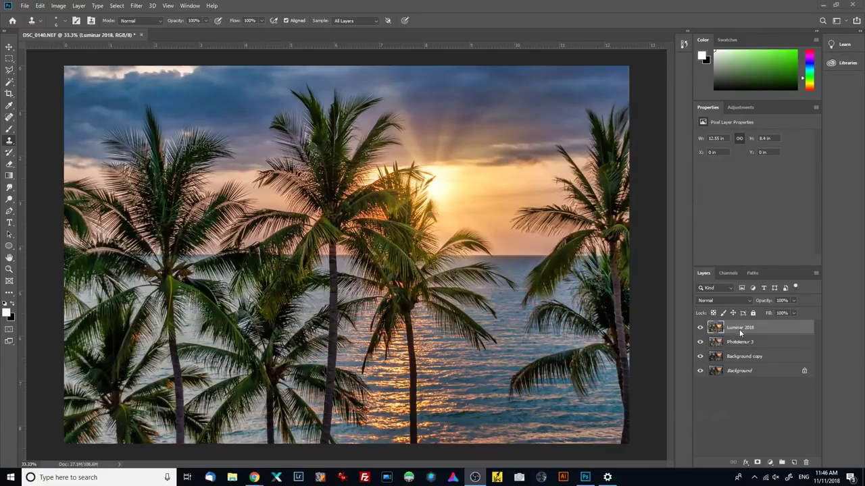
# - Compare the editing stages by hiding the Luminar 2018, Photolemur 3 and Background copy layers one by one, then showing them all again
pyautogui.click(700, 328)
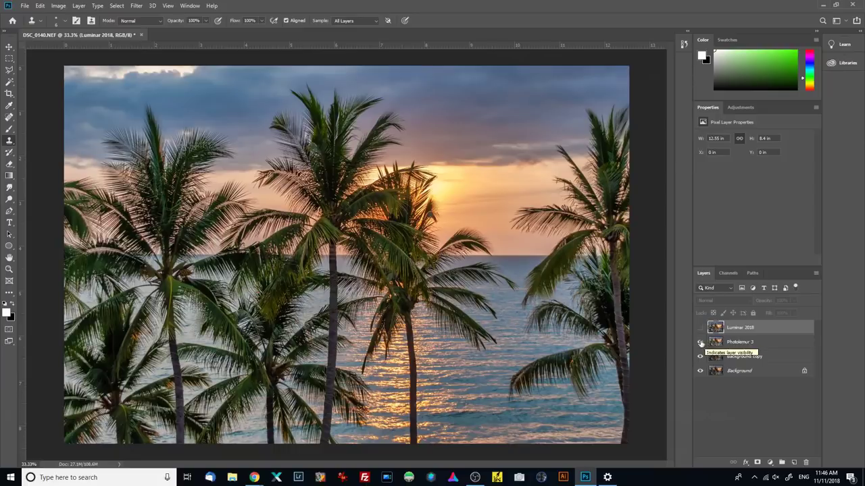
pyautogui.click(700, 342)
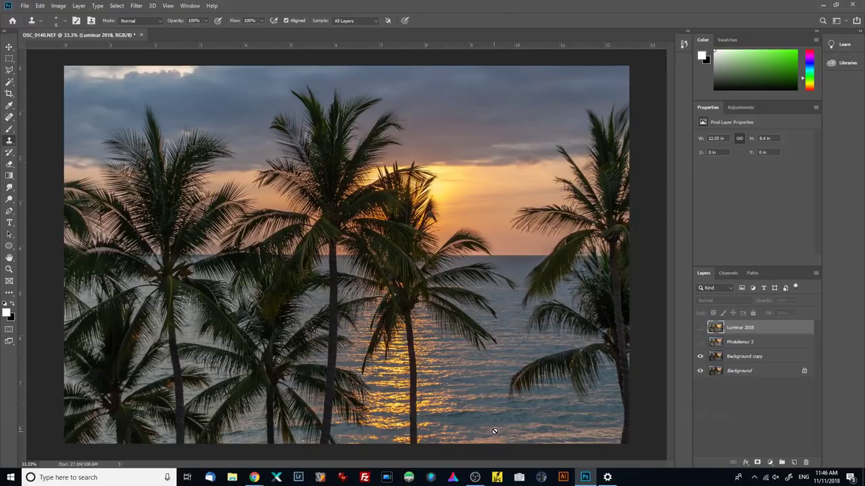
pyautogui.click(700, 357)
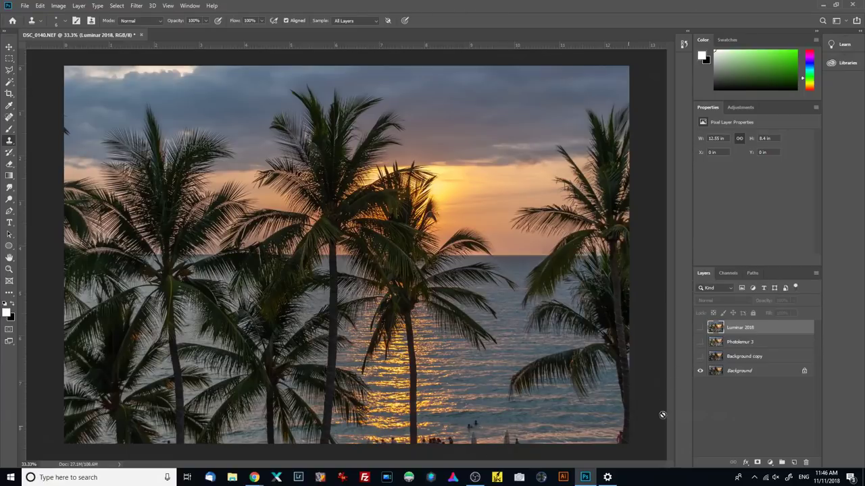
pyautogui.click(700, 357)
pyautogui.click(700, 341)
pyautogui.click(700, 328)
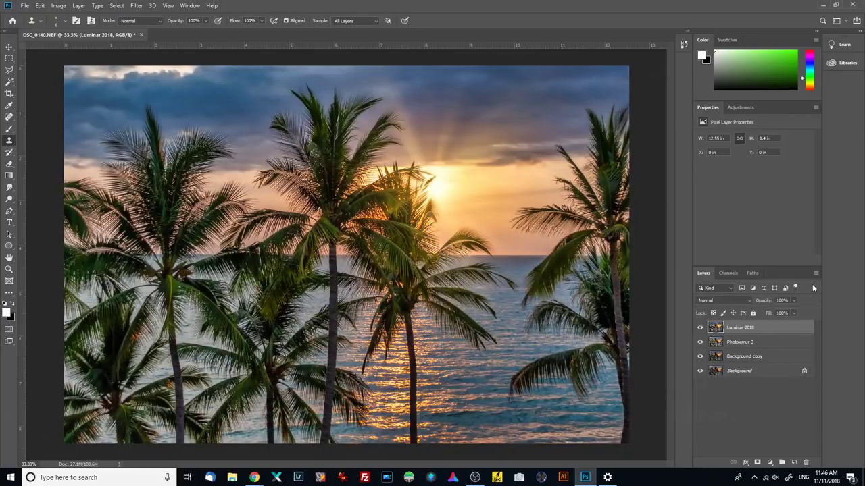
# - Shrink the view to 5% to judge the sunset composition at thumbnail size
pyautogui.hotkey('ctrl', '-')
pyautogui.hotkey('ctrl', '-')
pyautogui.hotkey('ctrl', '-')
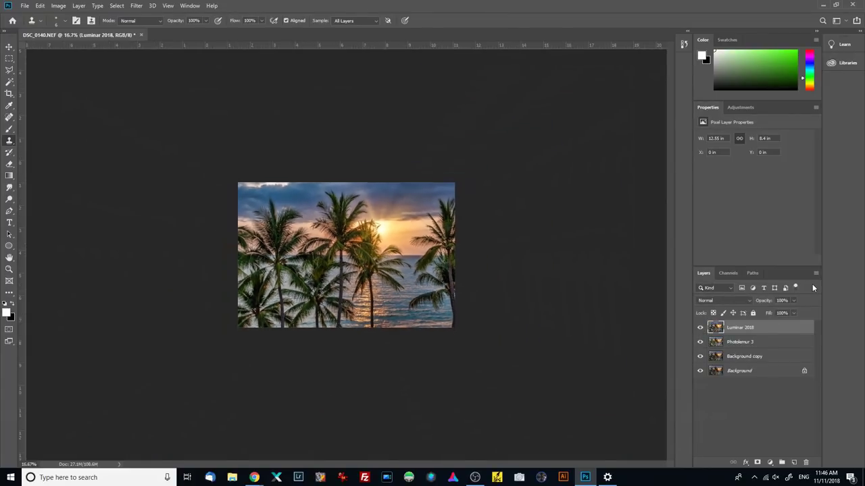
pyautogui.hotkey('ctrl', '-')
pyautogui.hotkey('ctrl', '-')
pyautogui.hotkey('ctrl', '-')
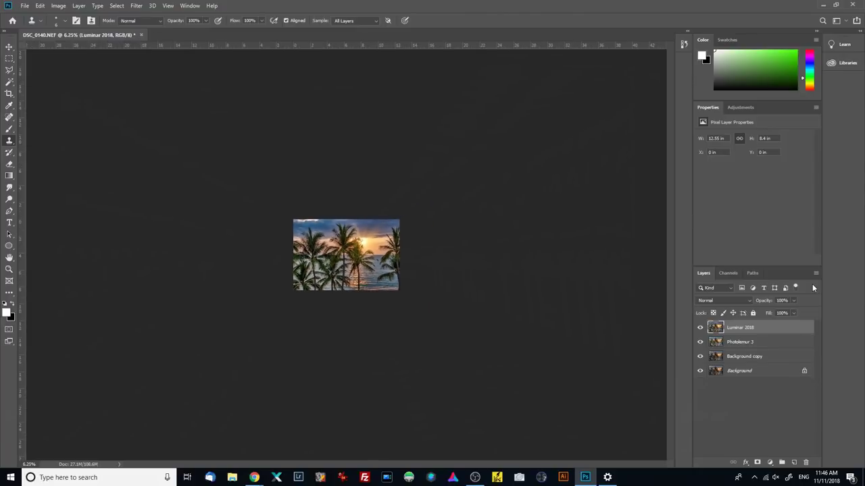
pyautogui.hotkey('ctrl', '-')
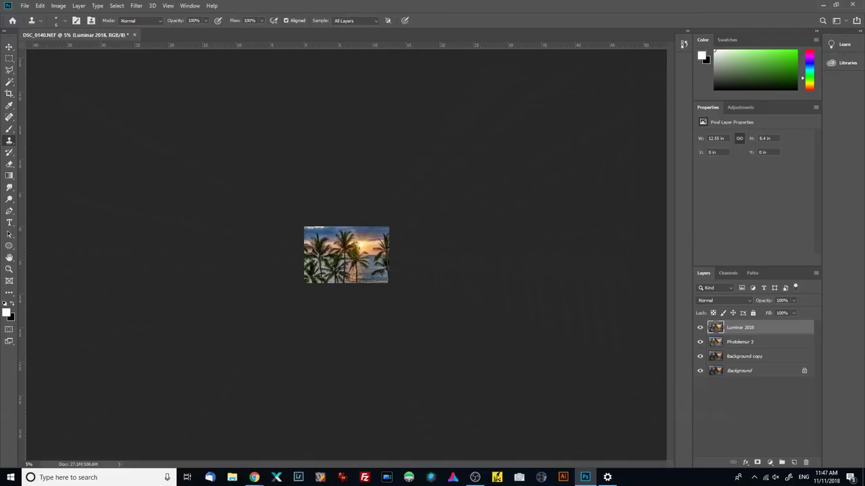
# - Examine the palm fronds and the right edge of the photo at 100%, then return to the whole image
pyautogui.hotkey('ctrl', '+')
pyautogui.hotkey('ctrl', '+')
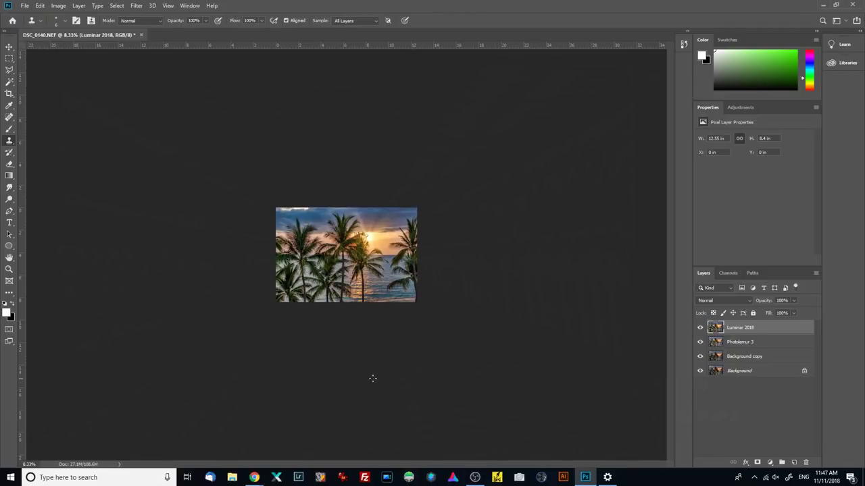
pyautogui.hotkey('ctrl', '+')
pyautogui.hotkey('ctrl', '+')
pyautogui.hotkey('ctrl', '+')
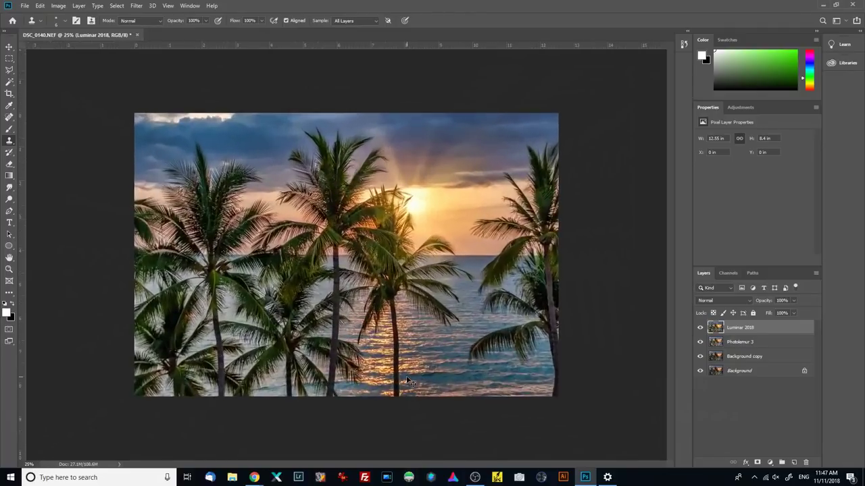
pyautogui.hotkey('ctrl', '+')
pyautogui.hotkey('ctrl', '+')
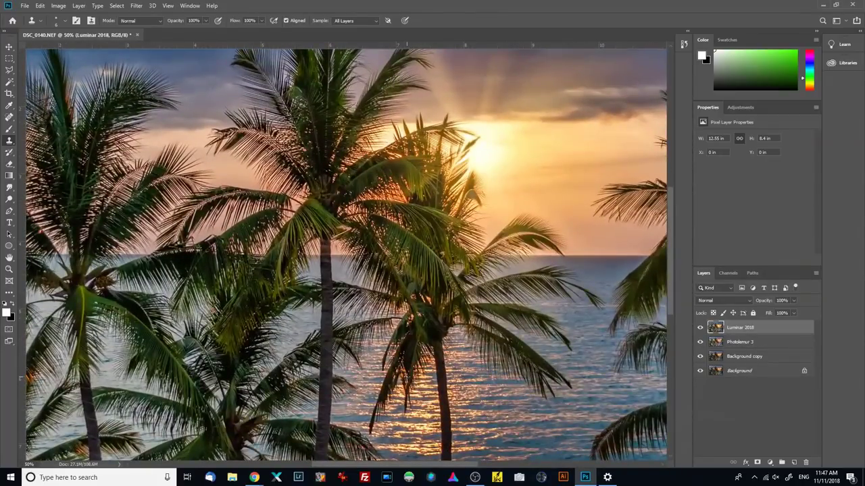
pyautogui.hotkey('ctrl', '+')
pyautogui.hotkey('ctrl', '+')
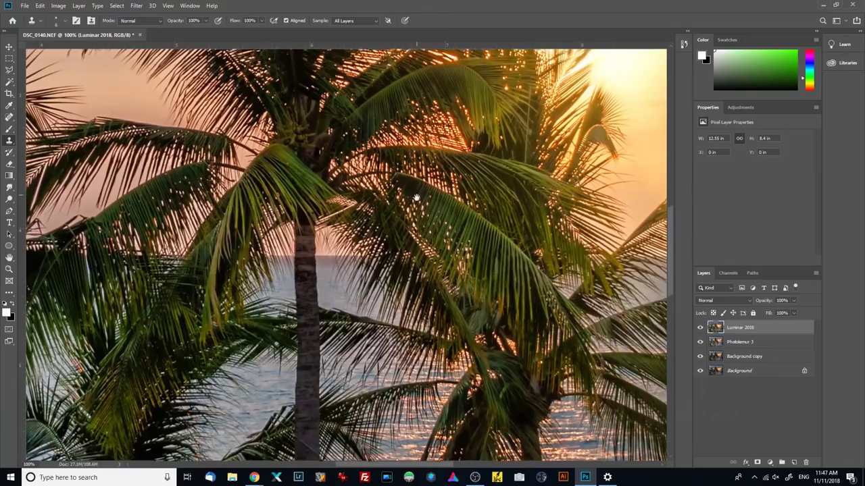
pyautogui.hotkey('ctrl', '1')
pyautogui.moveTo(466, 391); pyautogui.dragTo(396, 233)
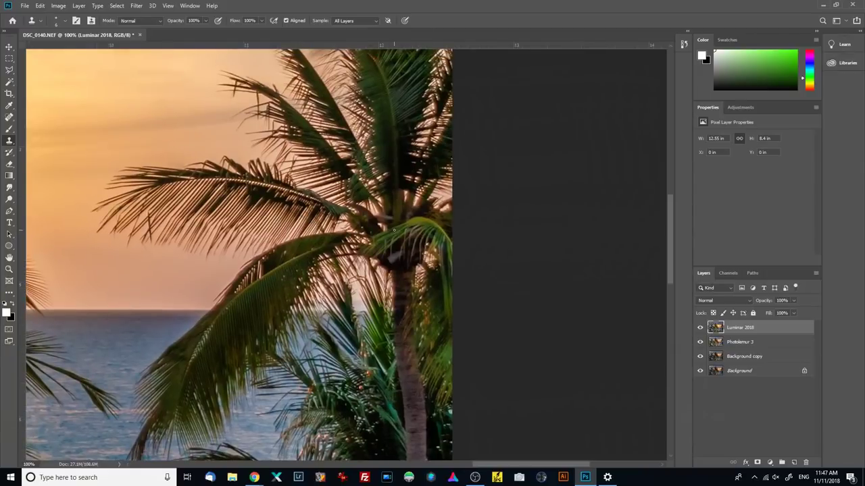
pyautogui.hotkey('ctrl', '-')
pyautogui.hotkey('ctrl', '-')
pyautogui.hotkey('ctrl', '-')
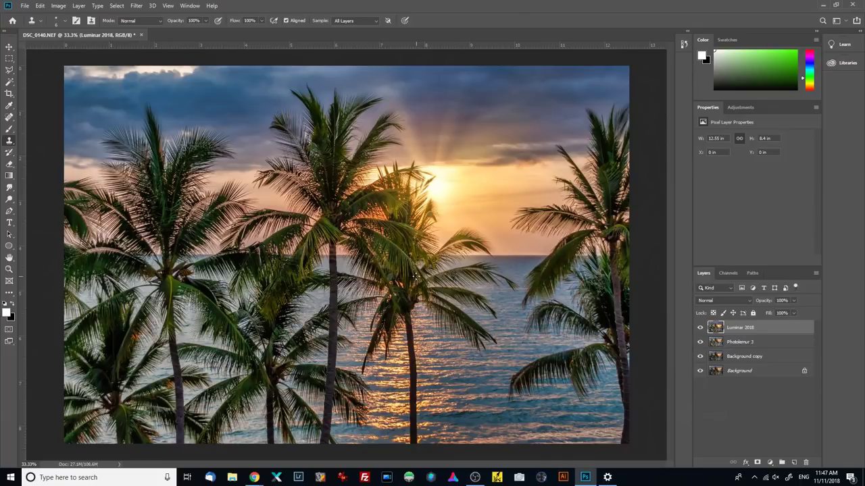
# - Compare the photo at 5% with the Luminar 2018 and Photolemur 3 layers hidden and shown, leaving both visible
pyautogui.hotkey('ctrl', '-')
pyautogui.hotkey('ctrl', '-')
pyautogui.hotkey('ctrl', '-')
pyautogui.hotkey('ctrl', '-')
pyautogui.hotkey('ctrl', '-')
pyautogui.hotkey('ctrl', '-')
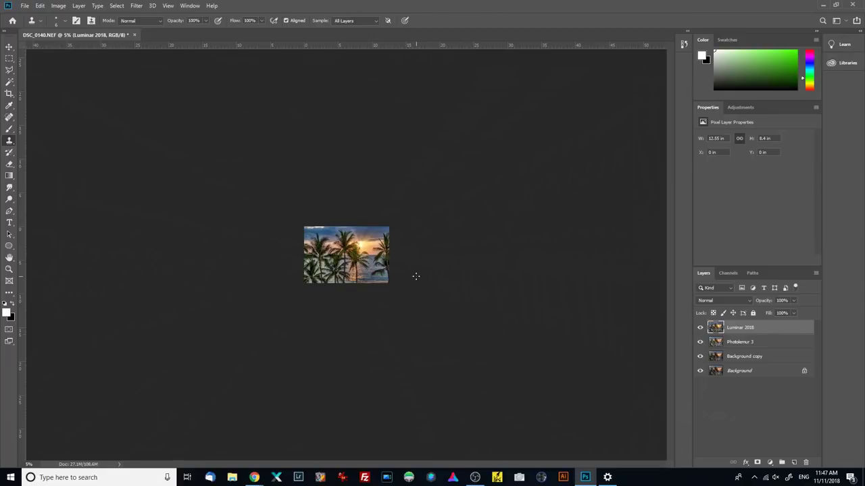
pyautogui.click(700, 328)
pyautogui.click(700, 342)
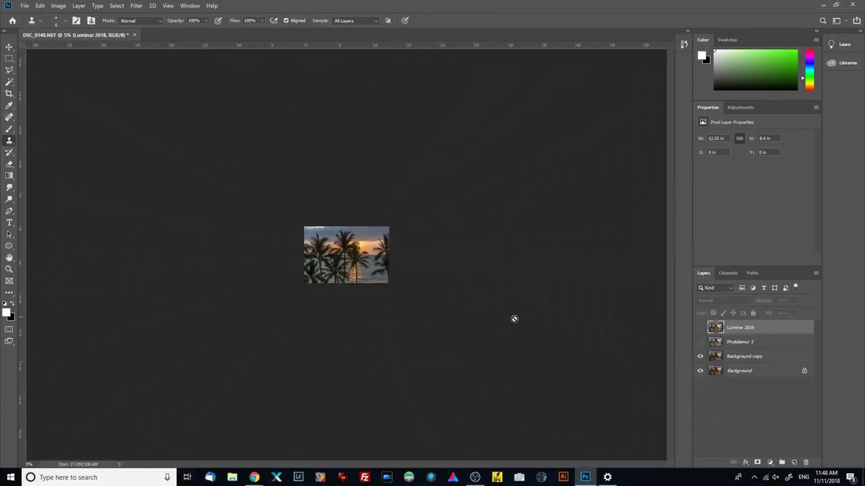
pyautogui.moveTo(699, 342); pyautogui.dragTo(700, 328)
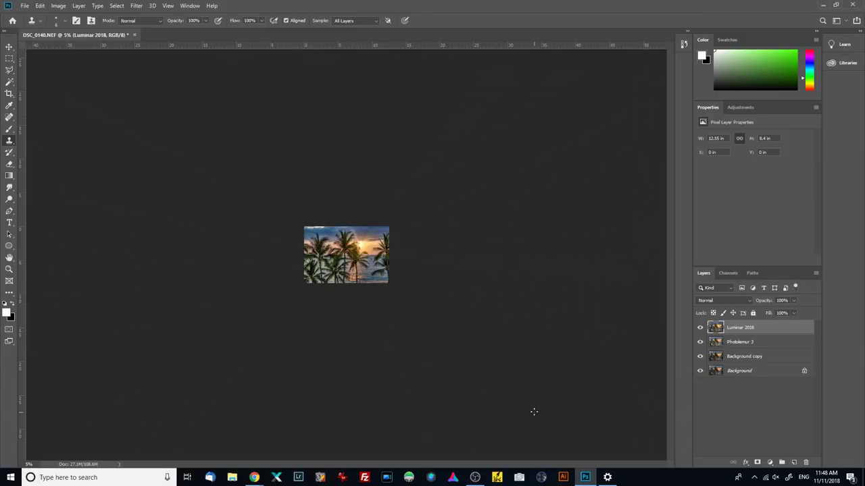
pyautogui.click(700, 328)
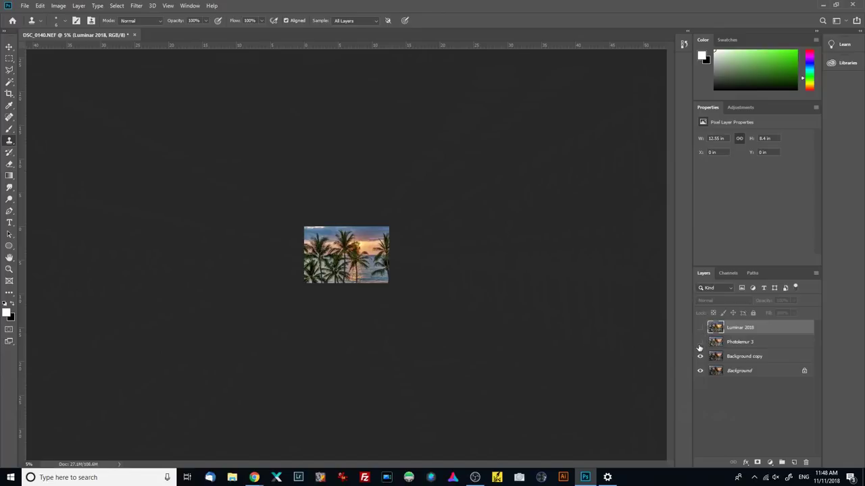
pyautogui.click(700, 341)
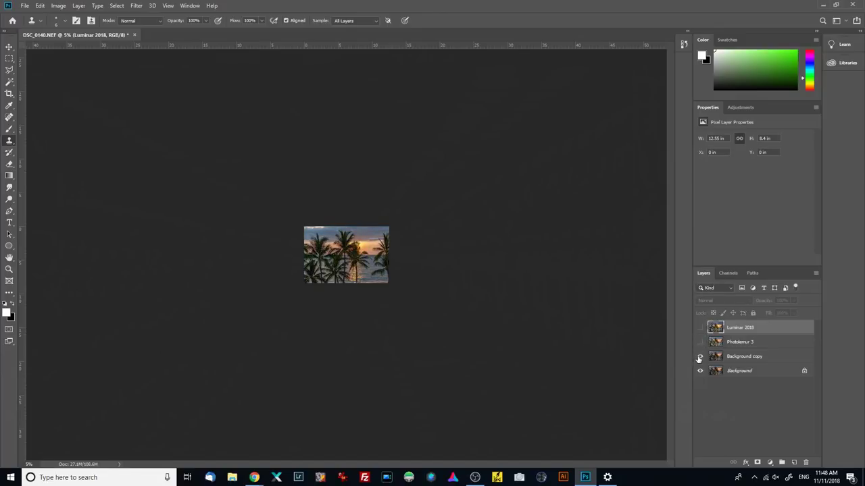
pyautogui.click(700, 342)
pyautogui.click(700, 328)
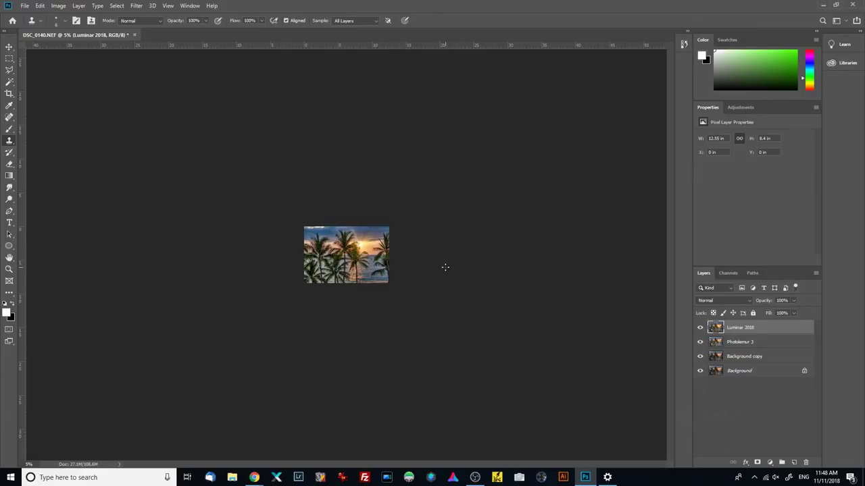
# - Add a blank layer above the Luminar 2018 layer and set its blend mode to Soft Light
pyautogui.hotkey('ctrl', '+')
pyautogui.hotkey('ctrl', '+')
pyautogui.hotkey('ctrl', '+')
pyautogui.hotkey('ctrl', '+')
pyautogui.hotkey('ctrl', '+')
pyautogui.hotkey('ctrl', '+')
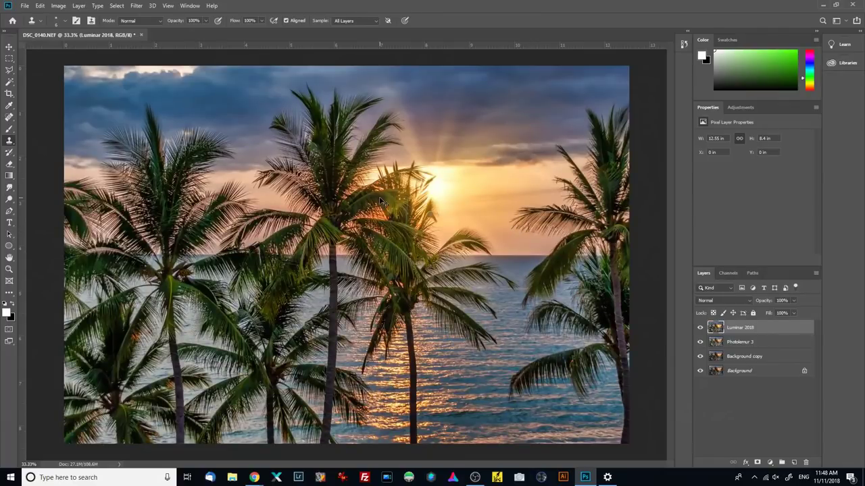
pyautogui.hotkey('ctrl', '+')
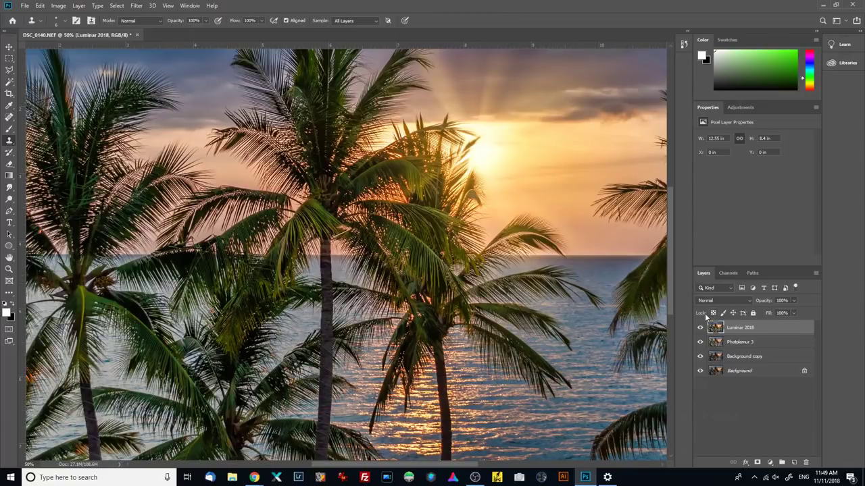
pyautogui.click(794, 464)
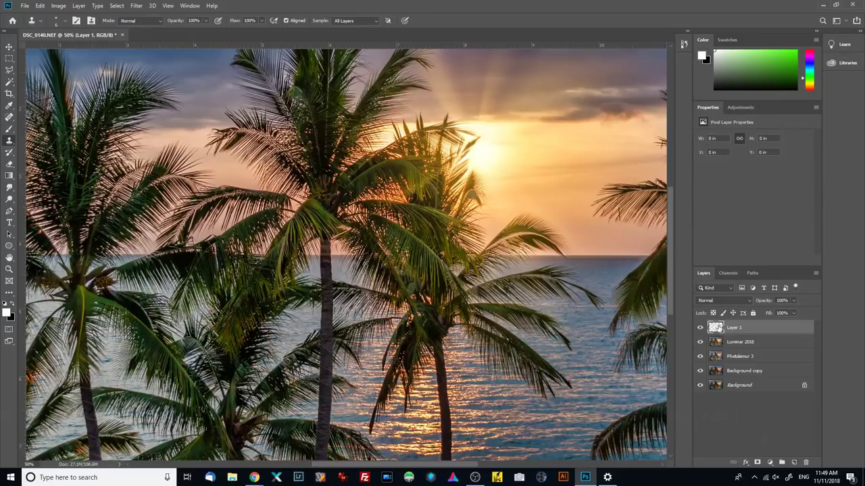
pyautogui.click(731, 305)
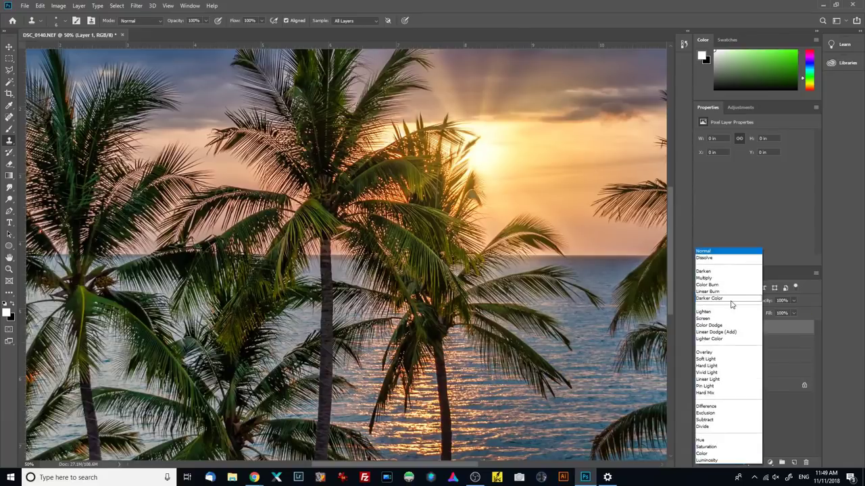
pyautogui.click(817, 292)
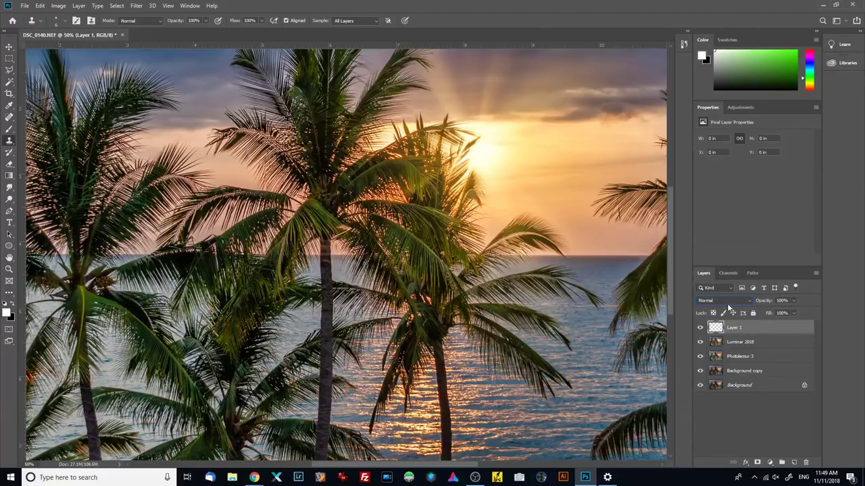
pyautogui.click(748, 302)
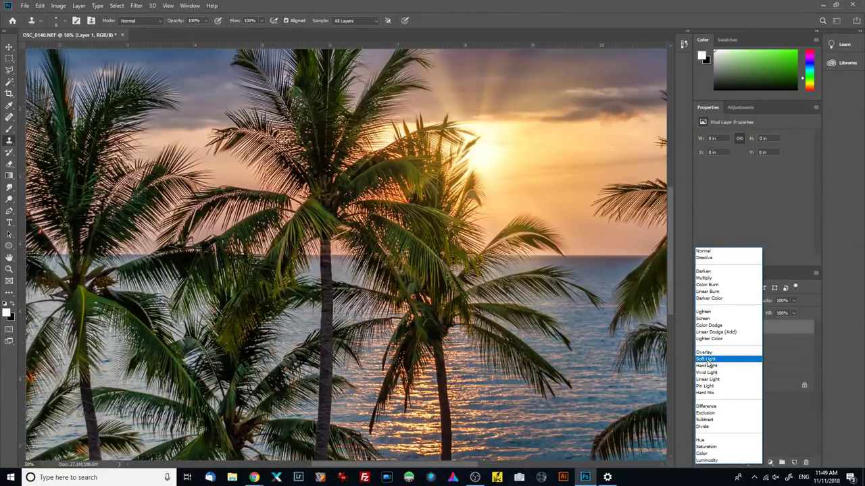
pyautogui.click(707, 359)
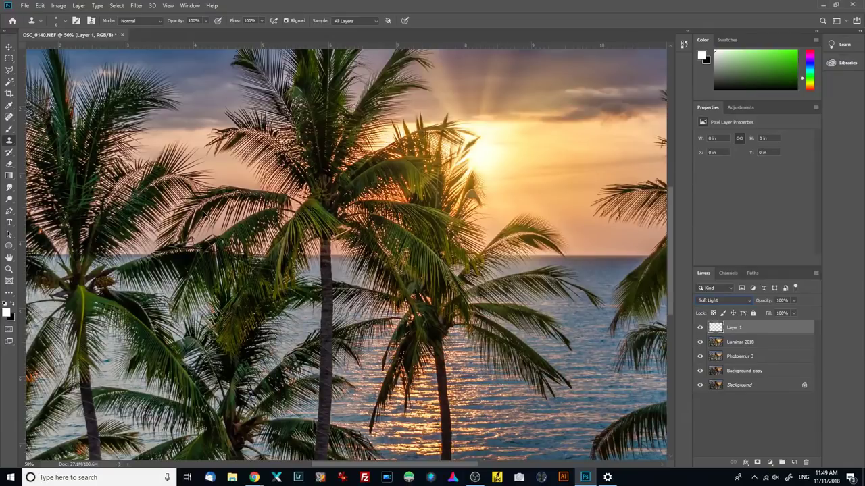
# - Paint soft white over the sea below the horizon, between the palms, on the Soft Light layer with a 62 px brush
pyautogui.hotkey('ctrl', '+')
pyautogui.hotkey('ctrl', '+')
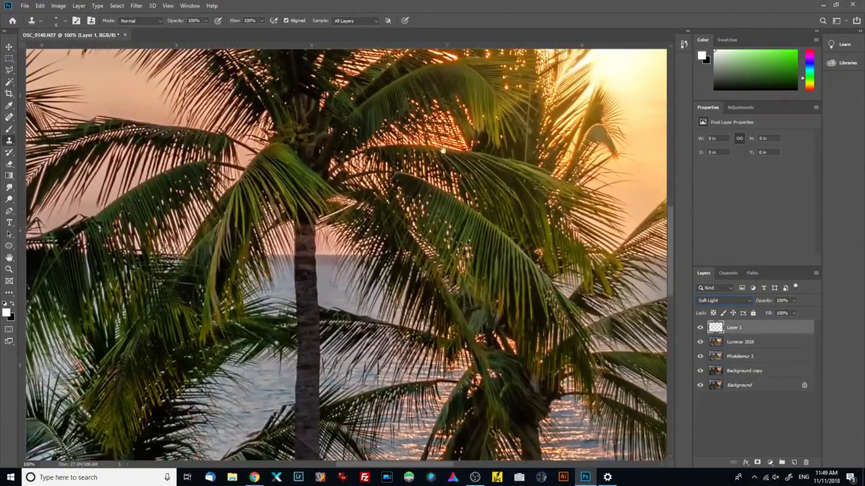
pyautogui.moveTo(507, 187)
pyautogui.mouseDown()
pyautogui.moveTo(405, 223)
pyautogui.moveTo(435, 246)
pyautogui.moveTo(327, 175)
pyautogui.mouseUp()
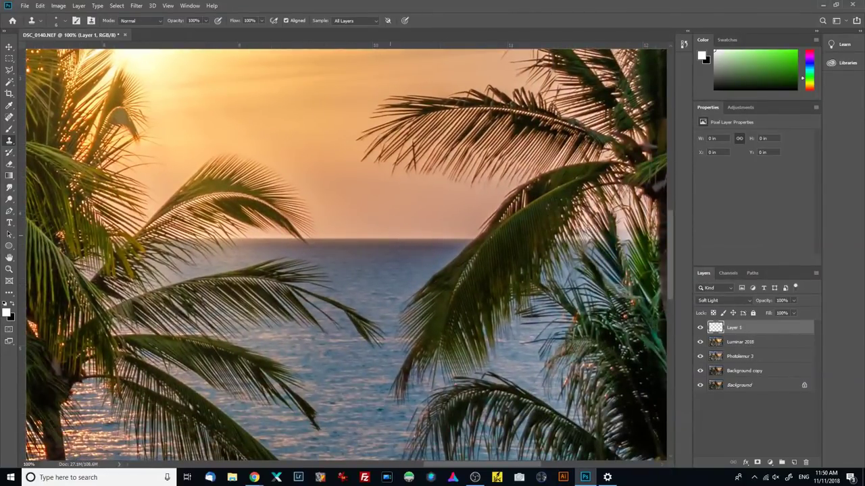
pyautogui.click(10, 129)
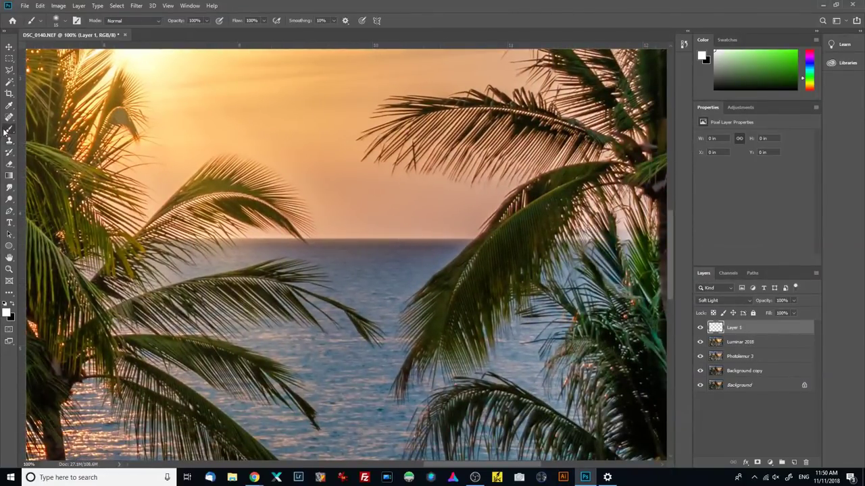
pyautogui.click(64, 20)
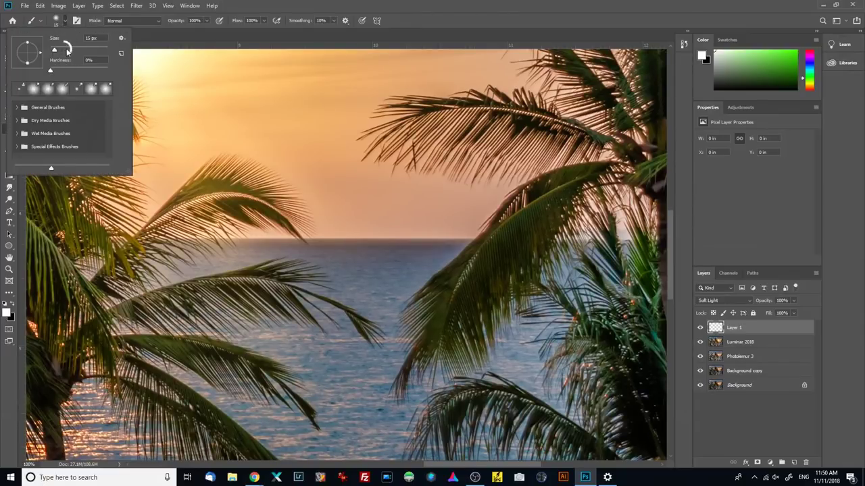
pyautogui.click(68, 50)
pyautogui.click(409, 256)
pyautogui.moveTo(411, 254)
pyautogui.mouseDown()
pyautogui.moveTo(331, 260)
pyautogui.moveTo(424, 254)
pyautogui.moveTo(270, 248)
pyautogui.moveTo(328, 255)
pyautogui.moveTo(344, 265)
pyautogui.moveTo(306, 265)
pyautogui.moveTo(359, 273)
pyautogui.moveTo(397, 264)
pyautogui.moveTo(337, 276)
pyautogui.moveTo(379, 275)
pyautogui.moveTo(421, 260)
pyautogui.moveTo(394, 280)
pyautogui.moveTo(442, 250)
pyautogui.mouseUp()
pyautogui.moveTo(438, 251)
pyautogui.mouseDown()
pyautogui.moveTo(256, 250)
pyautogui.moveTo(371, 275)
pyautogui.moveTo(359, 279)
pyautogui.moveTo(400, 272)
pyautogui.moveTo(390, 286)
pyautogui.moveTo(422, 261)
pyautogui.moveTo(390, 285)
pyautogui.moveTo(348, 285)
pyautogui.mouseUp()
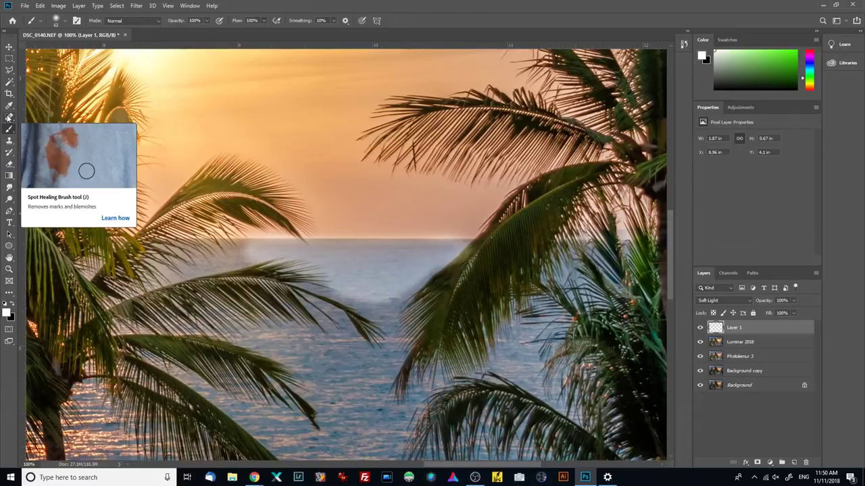
# - Erase the white paint spilling over the palm fronds and above the horizon with a soft 175 px eraser
pyautogui.click(9, 164)
pyautogui.press('[')
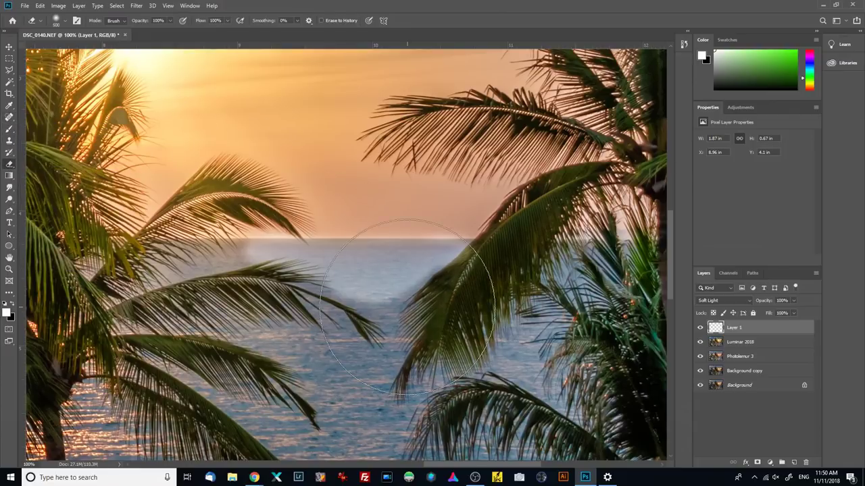
pyautogui.press('[')
pyautogui.press('[')
pyautogui.press('[')
pyautogui.press('[')
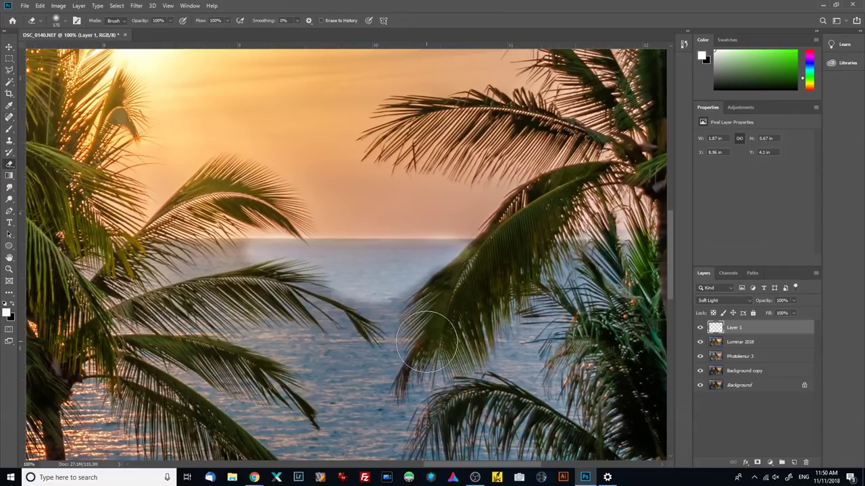
pyautogui.moveTo(412, 349)
pyautogui.mouseDown()
pyautogui.moveTo(424, 323)
pyautogui.moveTo(494, 254)
pyautogui.moveTo(543, 222)
pyautogui.moveTo(523, 256)
pyautogui.moveTo(466, 299)
pyautogui.moveTo(408, 381)
pyautogui.moveTo(467, 291)
pyautogui.moveTo(481, 279)
pyautogui.moveTo(404, 371)
pyautogui.moveTo(495, 283)
pyautogui.moveTo(471, 307)
pyautogui.moveTo(353, 375)
pyautogui.moveTo(315, 327)
pyautogui.moveTo(227, 287)
pyautogui.moveTo(332, 332)
pyautogui.moveTo(331, 339)
pyautogui.moveTo(284, 295)
pyautogui.moveTo(271, 307)
pyautogui.moveTo(234, 283)
pyautogui.moveTo(199, 284)
pyautogui.moveTo(198, 256)
pyautogui.moveTo(234, 235)
pyautogui.moveTo(265, 190)
pyautogui.moveTo(256, 190)
pyautogui.moveTo(342, 187)
pyautogui.mouseUp()
pyautogui.moveTo(427, 196)
pyautogui.mouseDown()
pyautogui.moveTo(488, 199)
pyautogui.moveTo(501, 301)
pyautogui.moveTo(457, 377)
pyautogui.moveTo(364, 346)
pyautogui.moveTo(315, 316)
pyautogui.moveTo(425, 366)
pyautogui.moveTo(286, 315)
pyautogui.moveTo(343, 331)
pyautogui.moveTo(266, 292)
pyautogui.moveTo(240, 350)
pyautogui.moveTo(416, 341)
pyautogui.mouseUp()
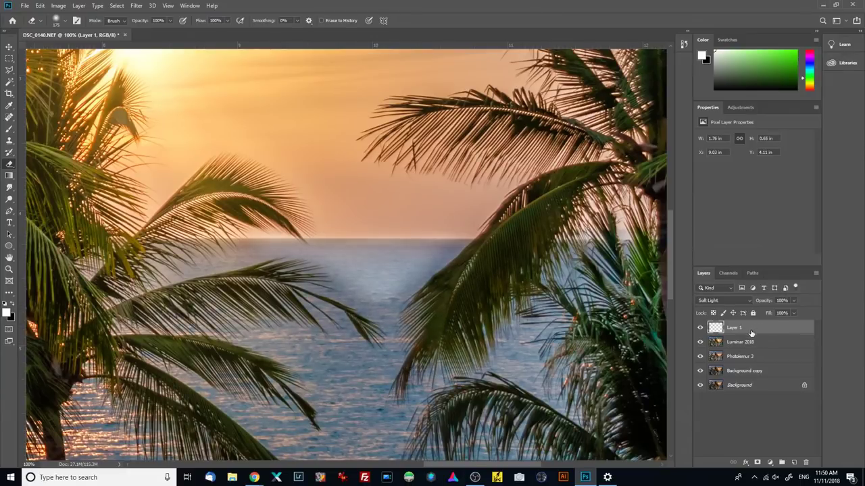
# - Reduce the opacity of Layer 1 to 37% to soften the brightened sea
pyautogui.click(793, 302)
pyautogui.moveTo(781, 312); pyautogui.dragTo(775, 312)
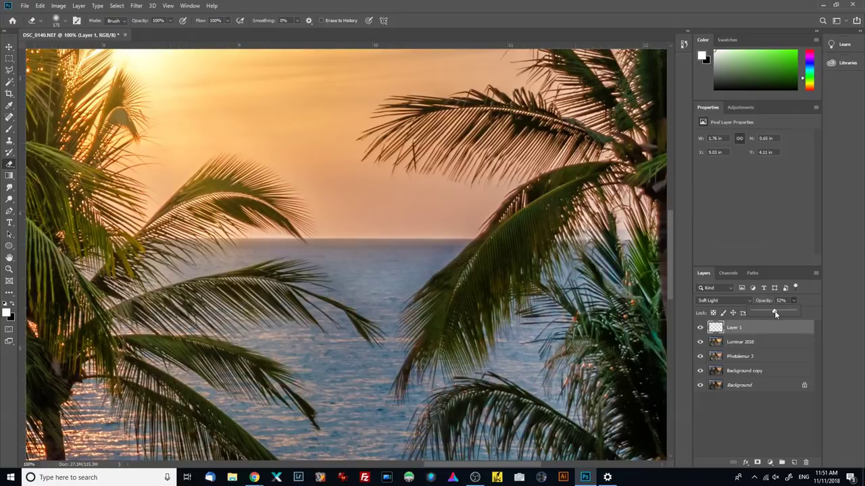
pyautogui.moveTo(764, 313); pyautogui.dragTo(768, 314)
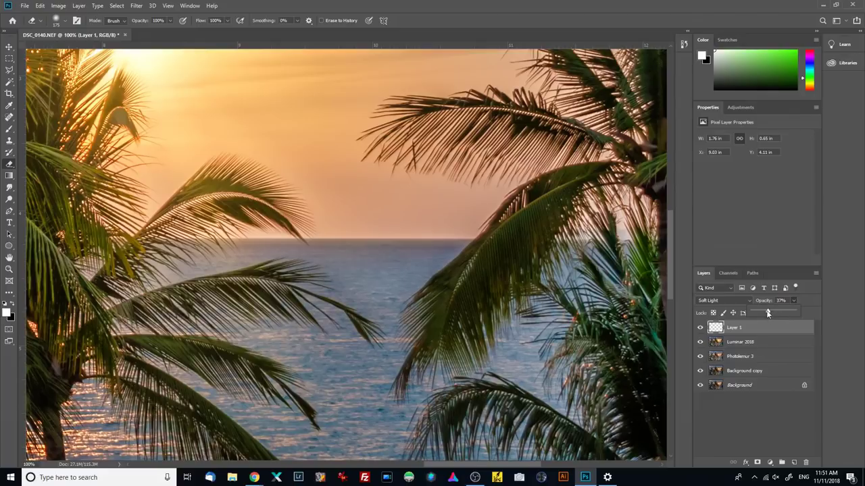
# - Compare the sea at 100% with Layer 1 hidden and shown, leaving the layer visible
pyautogui.click(700, 329)
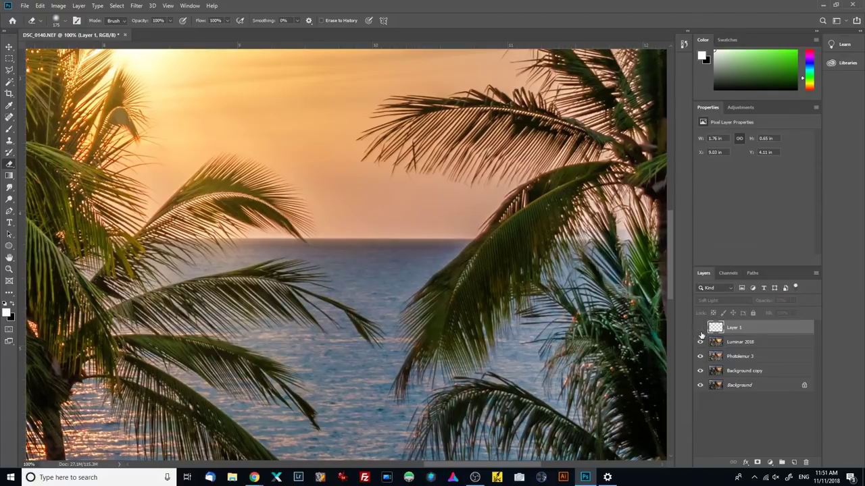
pyautogui.click(700, 329)
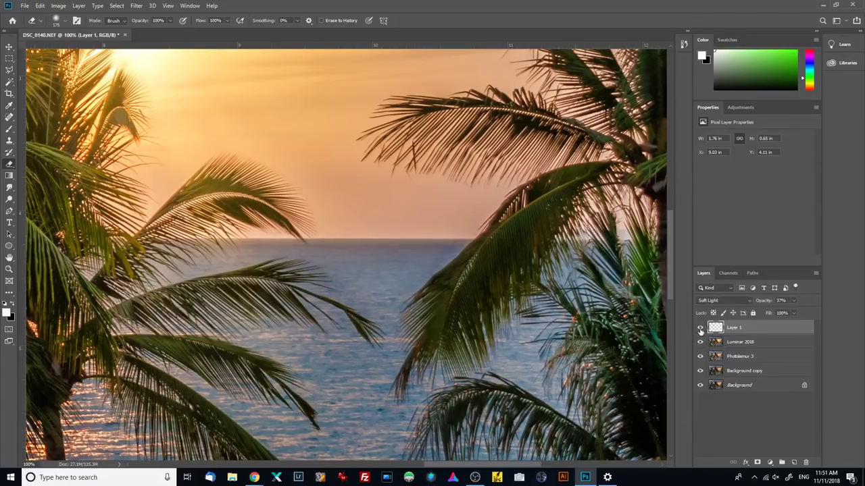
pyautogui.click(700, 329)
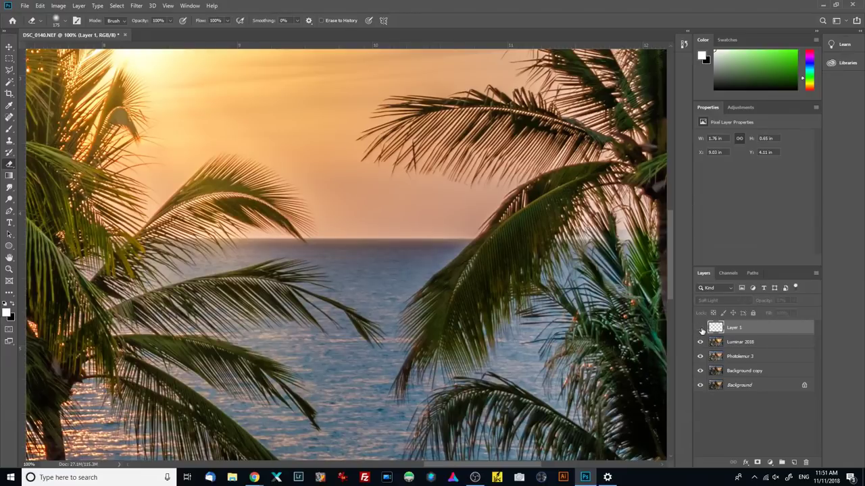
pyautogui.click(700, 329)
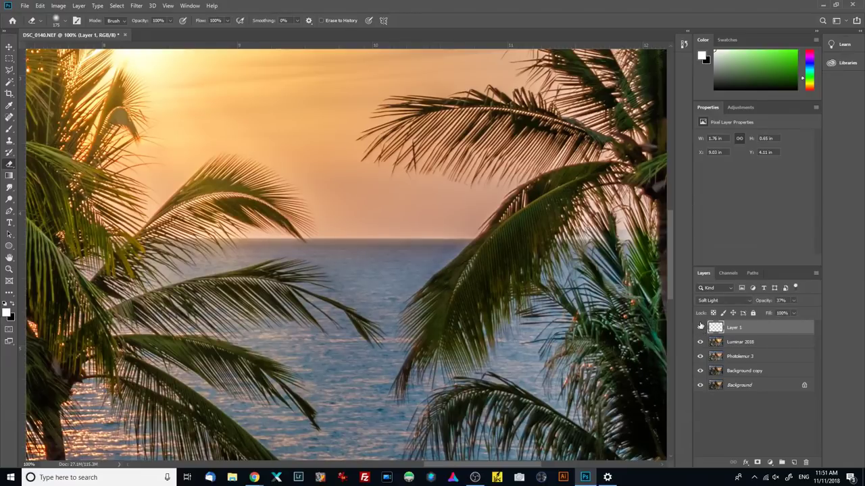
# - Check the whole image, then compare the horizon area at 66.7% with Layer 1 hidden and shown, leaving it visible
pyautogui.hotkey('ctrl', '-')
pyautogui.hotkey('ctrl', '-')
pyautogui.hotkey('ctrl', '-')
pyautogui.hotkey('ctrl', '-')
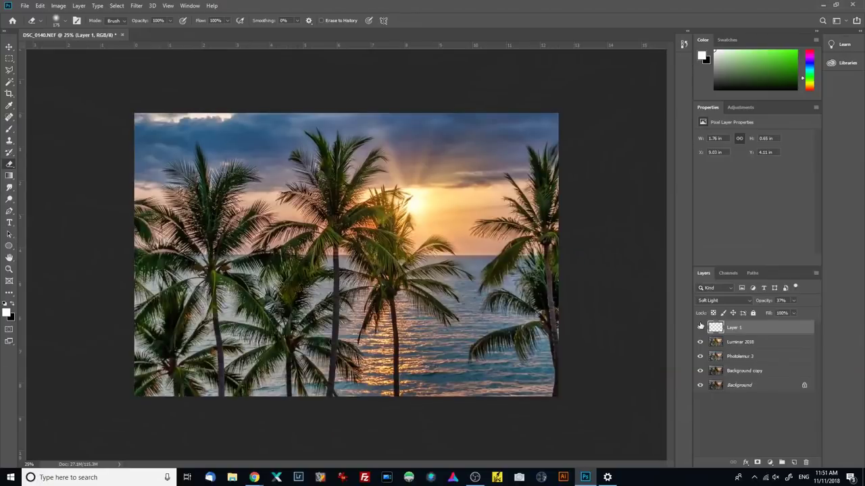
pyautogui.hotkey('ctrl', '+')
pyautogui.hotkey('ctrl', '+')
pyautogui.hotkey('ctrl', '+')
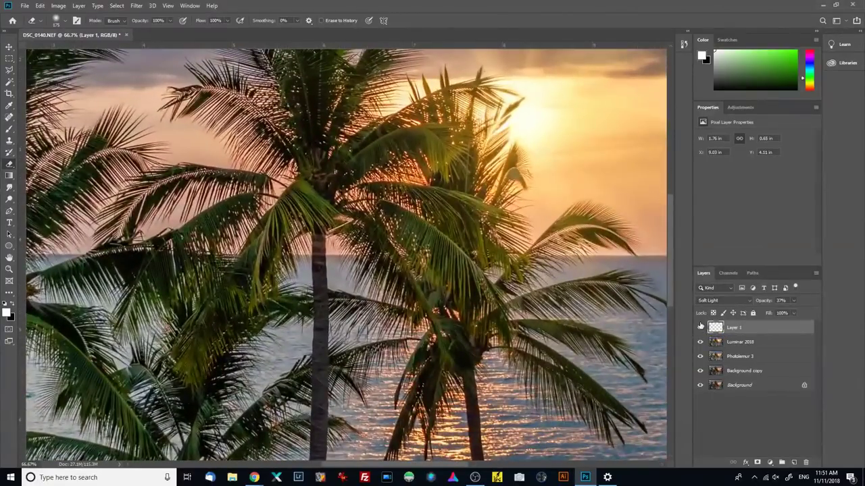
pyautogui.hscroll(5, 456, 267)
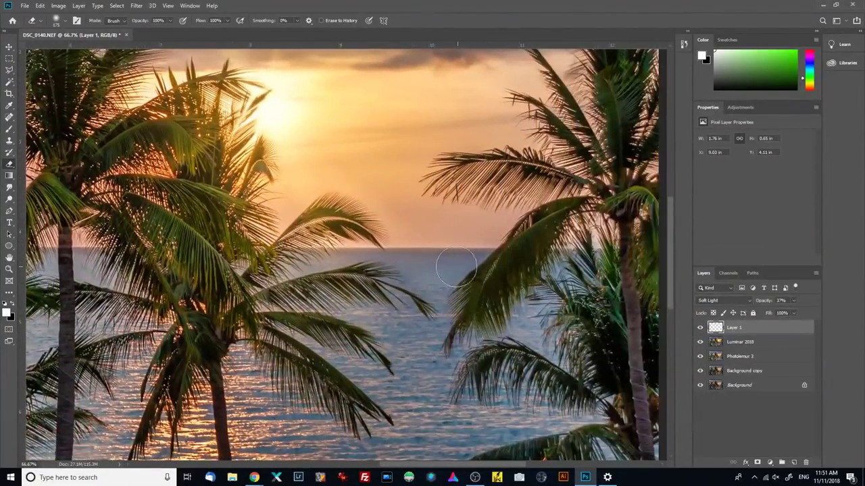
pyautogui.click(700, 328)
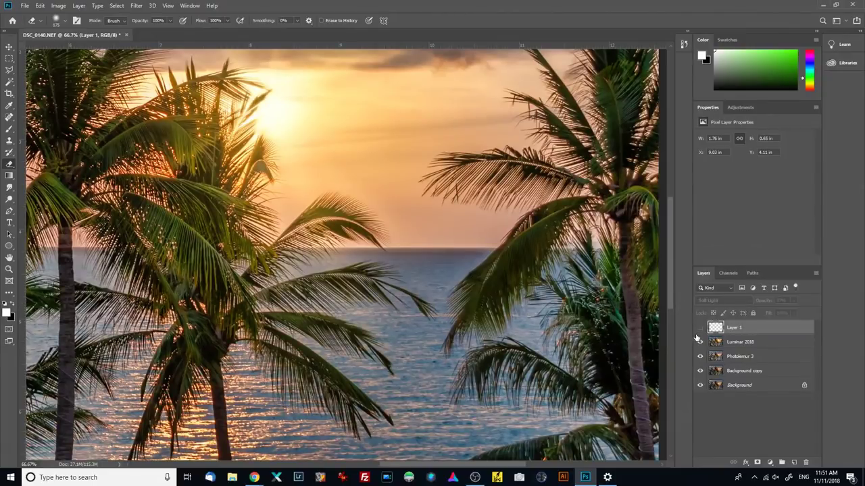
pyautogui.click(700, 327)
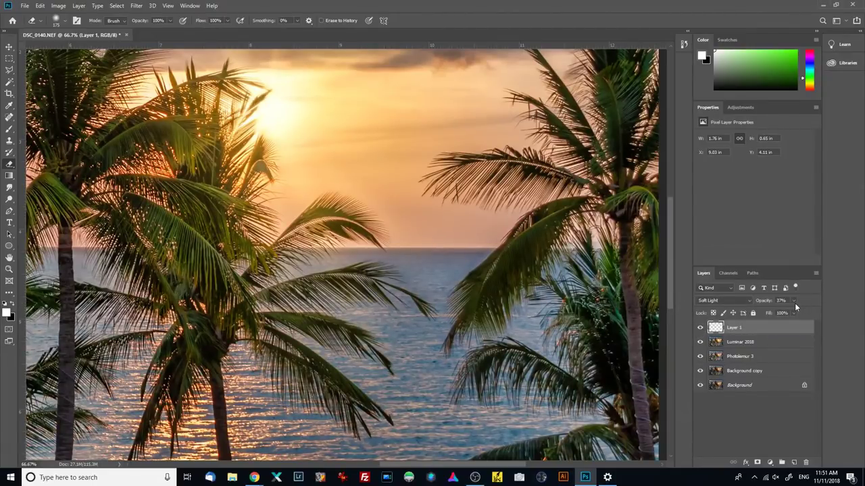
# - Set Layer 1's opacity to 38% and return to the whole image
pyautogui.moveTo(783, 310); pyautogui.dragTo(782, 309)
pyautogui.hotkey('ctrl', '-')
pyautogui.hotkey('ctrl', '-')
pyautogui.hotkey('ctrl', '-')
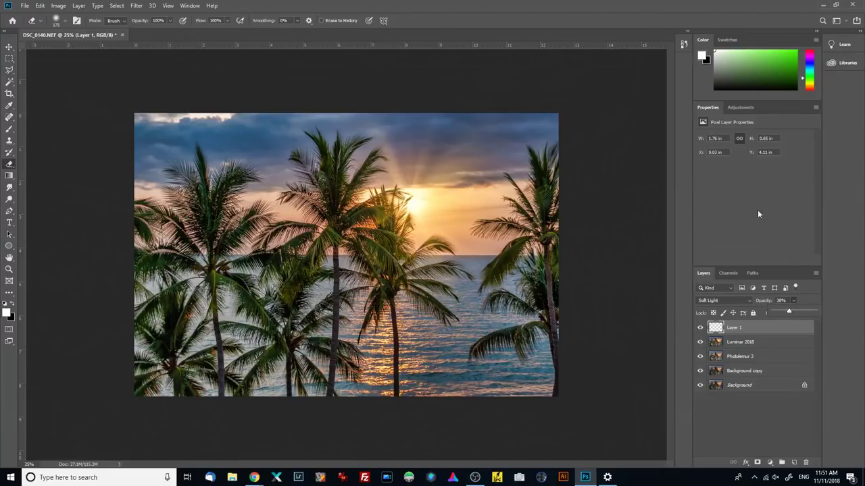
# - Examine the clouds in the photo's upper-left sky for blemishes at 100% and 200%
pyautogui.hotkey('ctrl', '1')
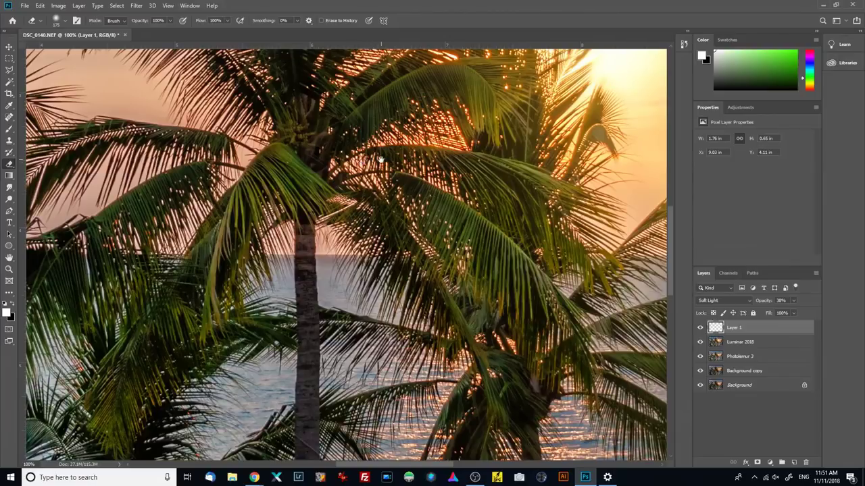
pyautogui.moveTo(377, 160); pyautogui.dragTo(515, 290)
pyautogui.moveTo(379, 180); pyautogui.dragTo(553, 257)
pyautogui.moveTo(397, 215)
pyautogui.mouseDown()
pyautogui.moveTo(592, 185)
pyautogui.moveTo(573, 187)
pyautogui.mouseUp()
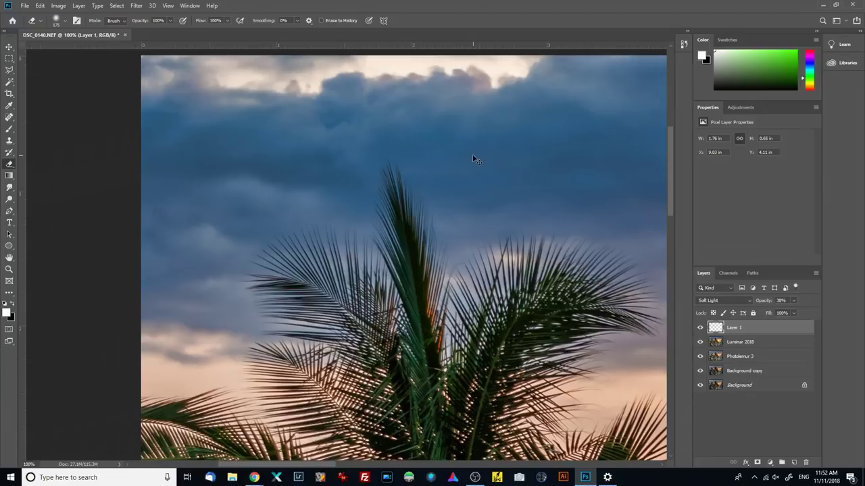
pyautogui.hotkey('ctrl', '+')
pyautogui.moveTo(380, 183)
pyautogui.mouseDown()
pyautogui.moveTo(450, 300)
pyautogui.moveTo(482, 324)
pyautogui.mouseUp()
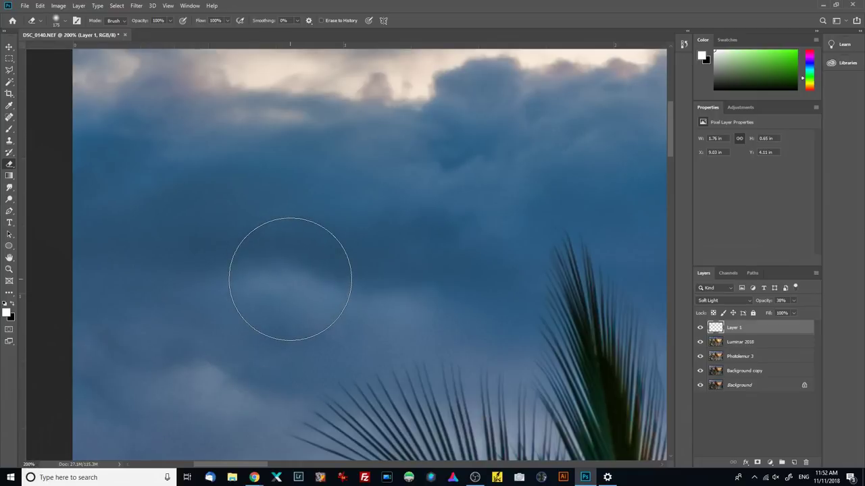
pyautogui.hotkey('ctrl', '-')
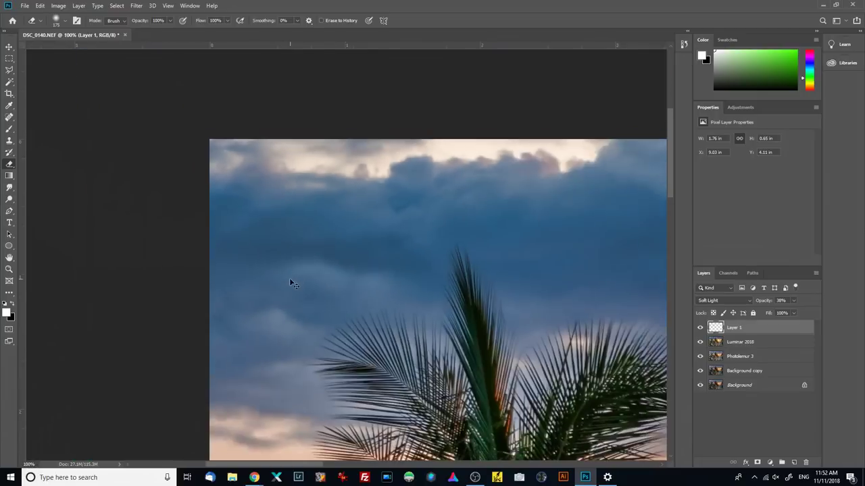
pyautogui.moveTo(580, 248); pyautogui.dragTo(248, 216)
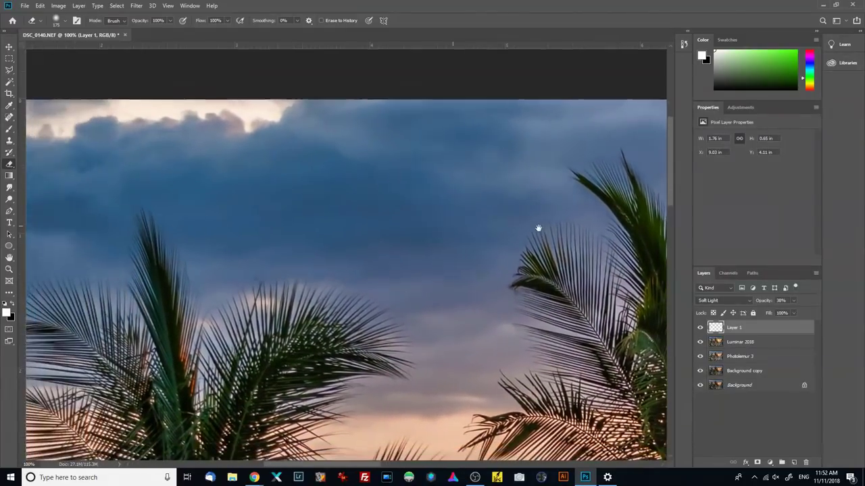
# - Ready a 20 px Spot Healing Brush over the blue sky and try Layer 1 and Luminar 2018 before making Photolemur 3 active
pyautogui.hotkey('ctrl', '+')
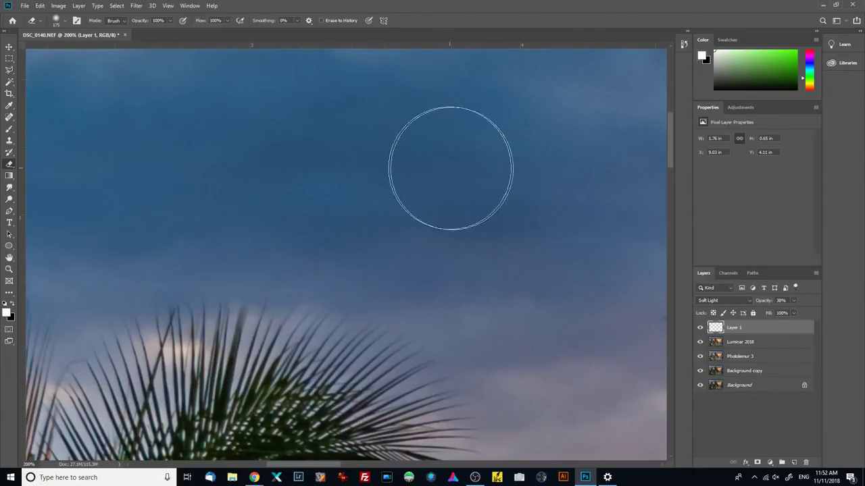
pyautogui.press('[')
pyautogui.press('[')
pyautogui.press('[')
pyautogui.press('[')
pyautogui.press('[')
pyautogui.press('[')
pyautogui.press('[')
pyautogui.press('[')
pyautogui.press('[')
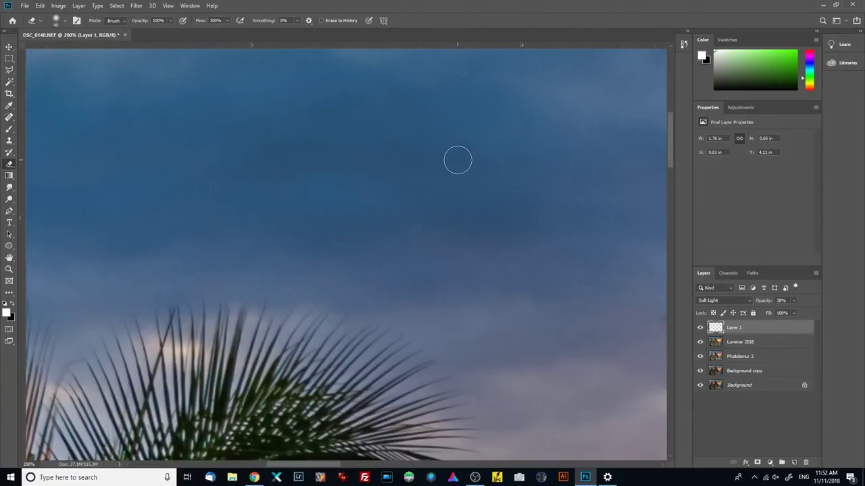
pyautogui.press('[')
pyautogui.press('[')
pyautogui.click(9, 117)
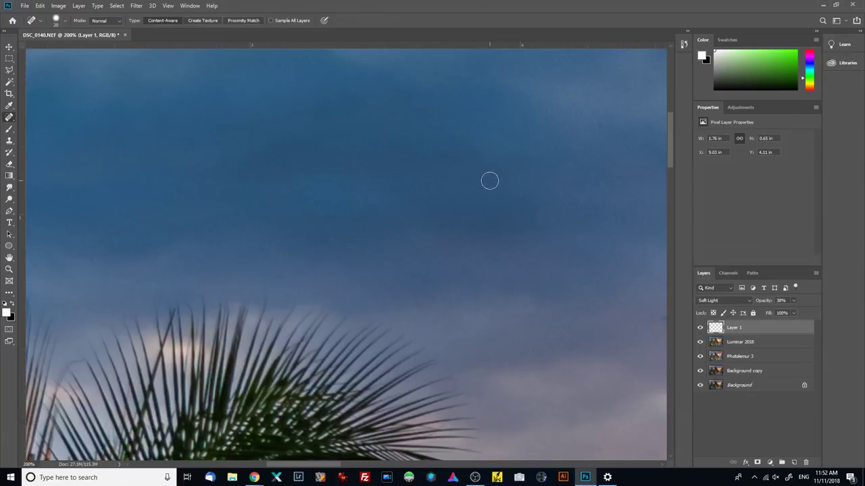
pyautogui.click(741, 344)
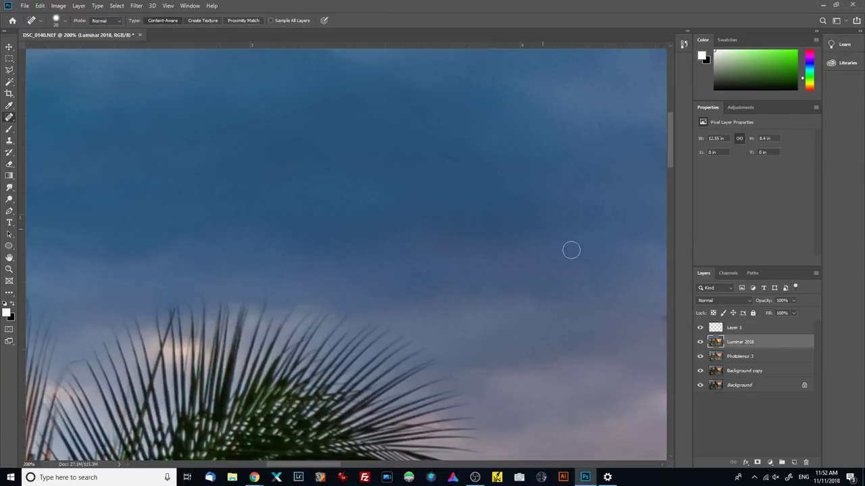
pyautogui.click(748, 329)
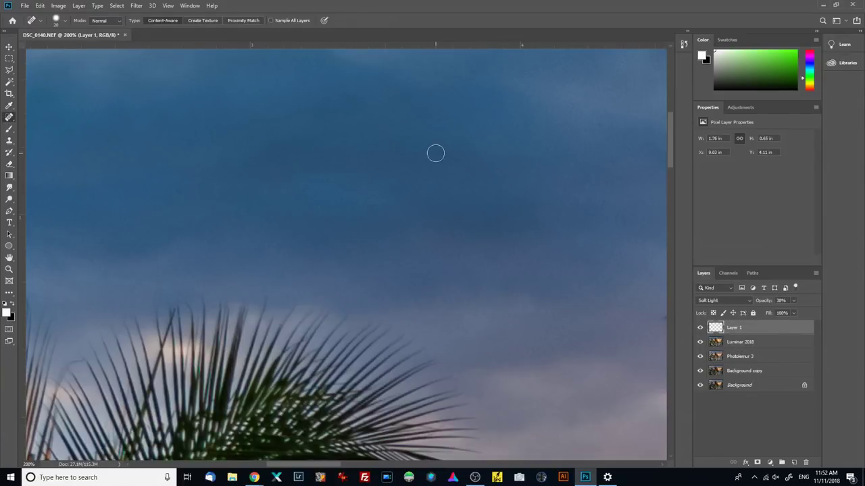
pyautogui.click(767, 342)
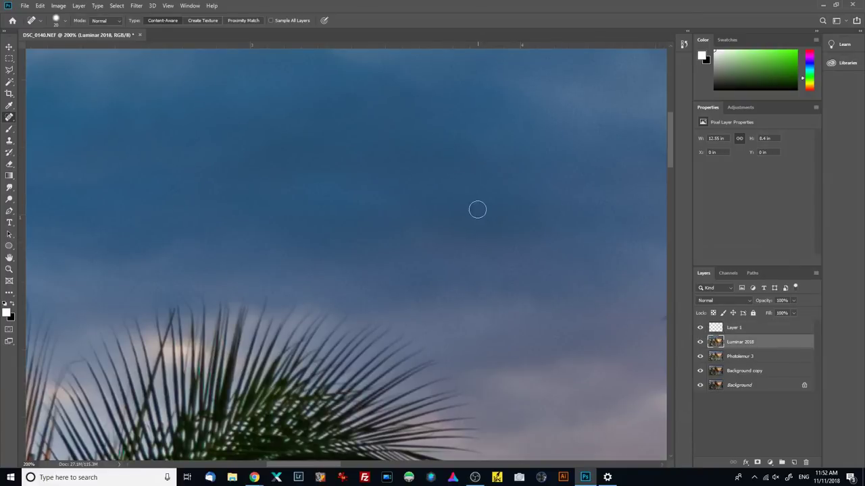
pyautogui.click(770, 358)
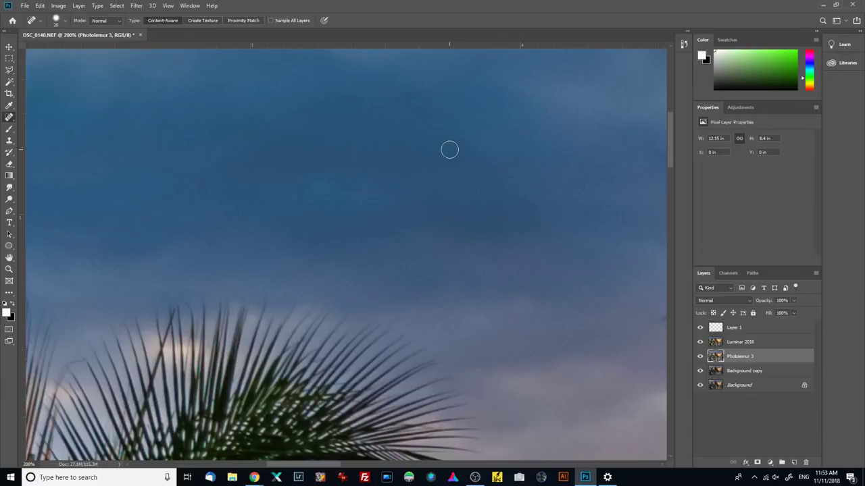
# - Examine the blue sky along the photo's upper edge at 200%, from the left palms across to the clear area beyond the sun
pyautogui.scroll(-2, 449, 149)
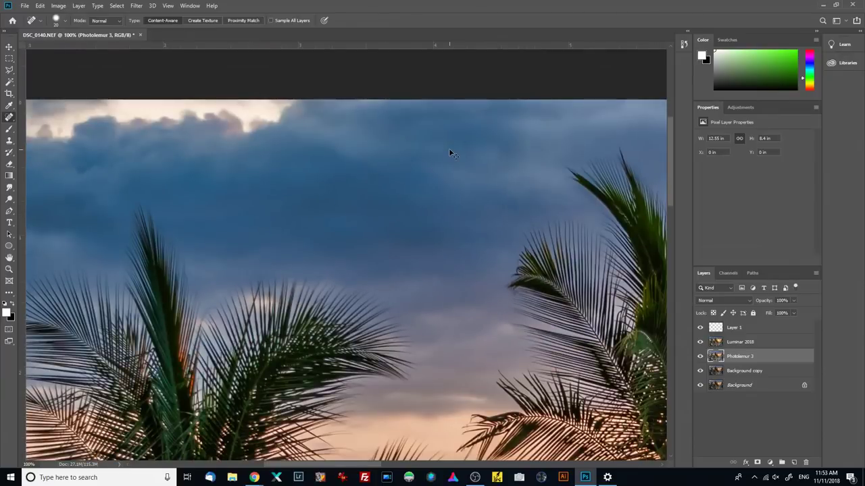
pyautogui.scroll(2, 449, 150)
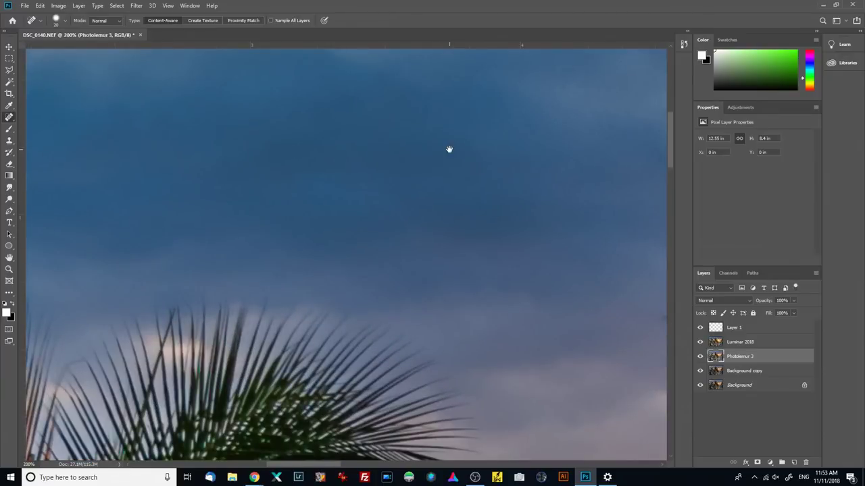
pyautogui.moveTo(548, 194); pyautogui.dragTo(194, 209)
pyautogui.moveTo(367, 222); pyautogui.dragTo(318, 202)
pyautogui.moveTo(421, 226); pyautogui.dragTo(271, 276)
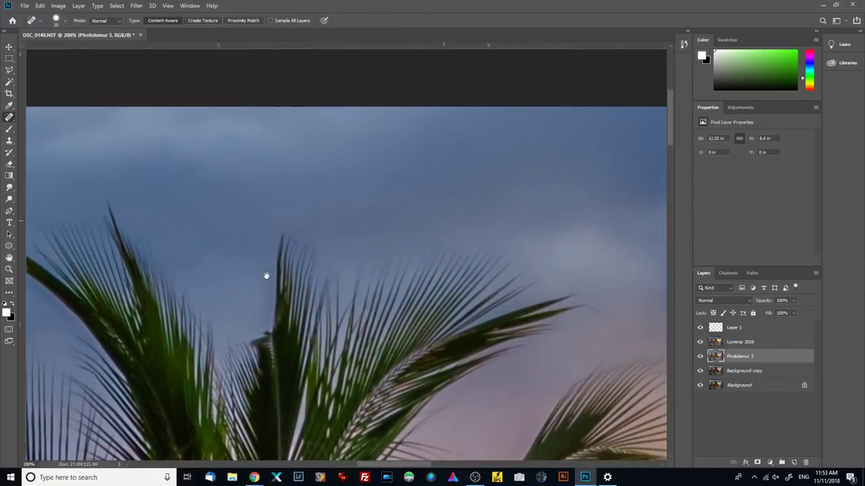
pyautogui.moveTo(449, 212); pyautogui.dragTo(230, 190)
pyautogui.moveTo(380, 241); pyautogui.dragTo(182, 245)
pyautogui.moveTo(412, 196); pyautogui.dragTo(318, 237)
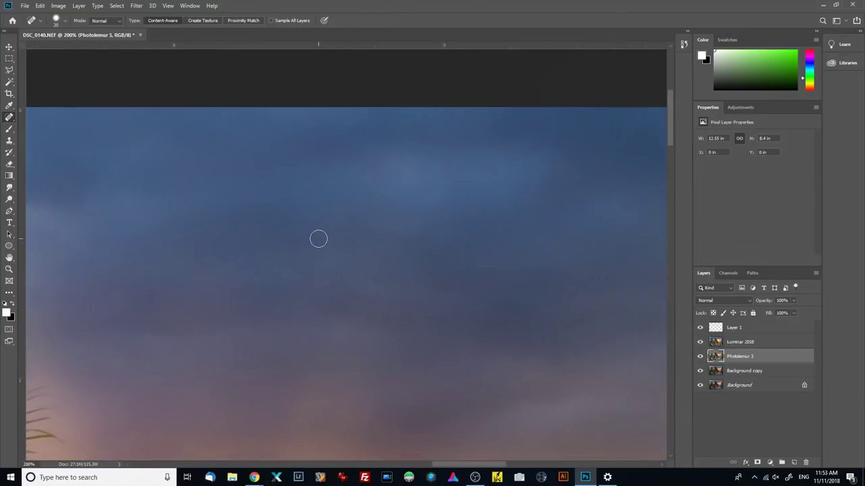
# - Examine the sky around the sun and right-hand palms at 66.7%, and the upper-left clouds and palms at 100%
pyautogui.hotkey('ctrl', '-')
pyautogui.hotkey('ctrl', '-')
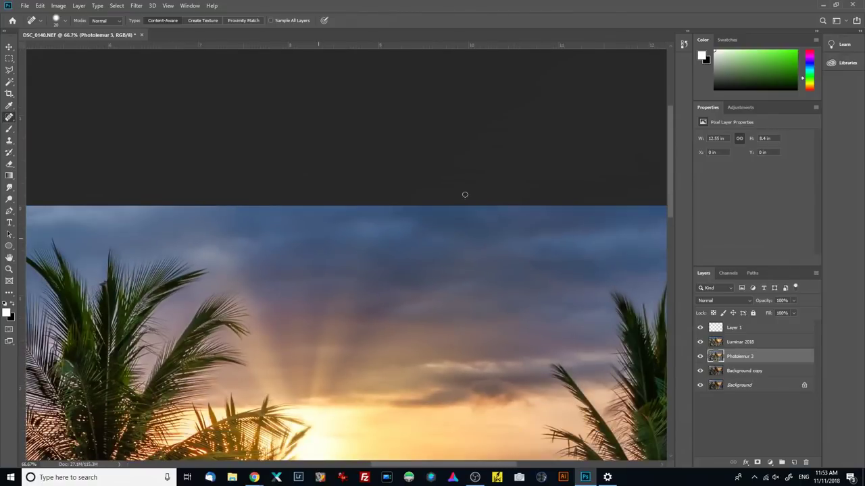
pyautogui.moveTo(488, 261); pyautogui.dragTo(396, 200)
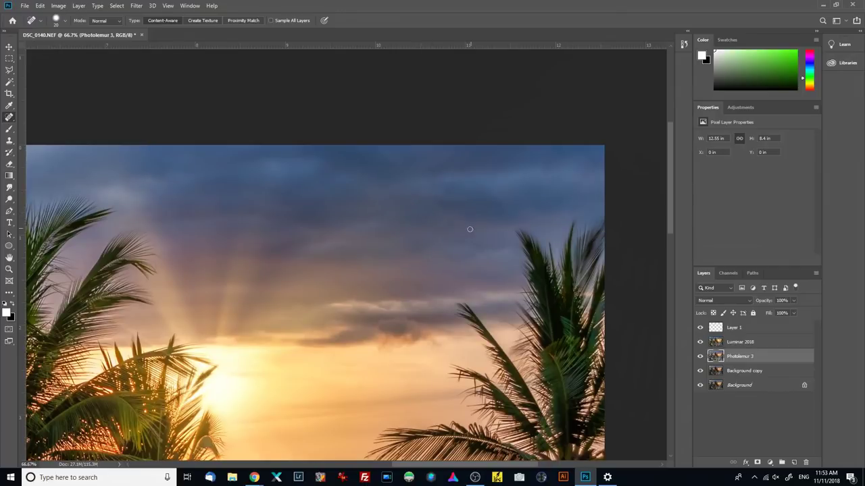
pyautogui.moveTo(472, 218); pyautogui.dragTo(516, 196)
pyautogui.moveTo(414, 226); pyautogui.dragTo(512, 196)
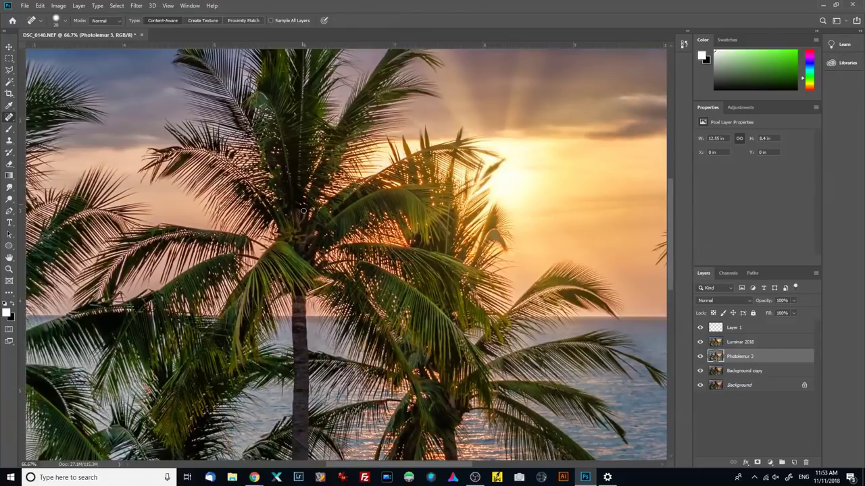
pyautogui.moveTo(198, 129); pyautogui.dragTo(510, 200)
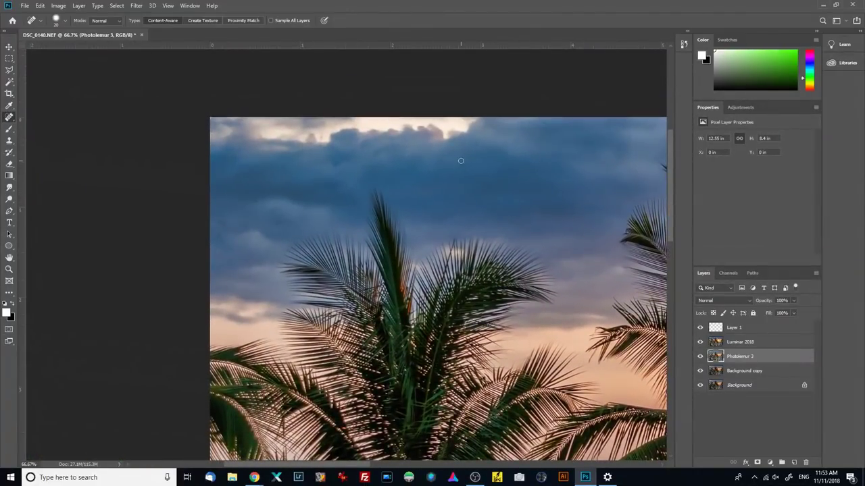
pyautogui.hotkey('ctrl', '+')
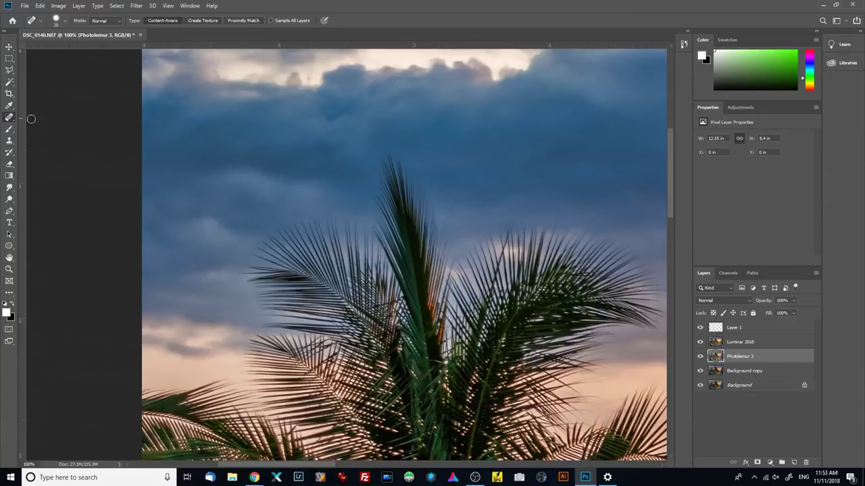
pyautogui.moveTo(357, 227); pyautogui.dragTo(310, 302)
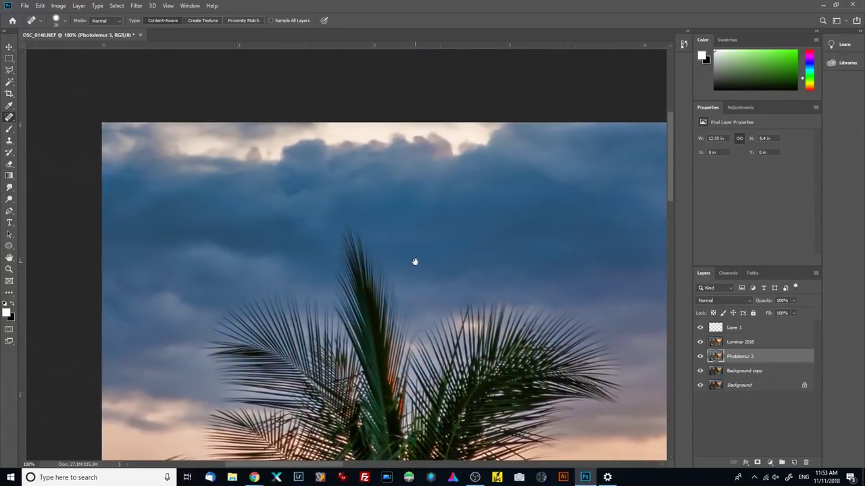
pyautogui.moveTo(412, 261); pyautogui.dragTo(324, 195)
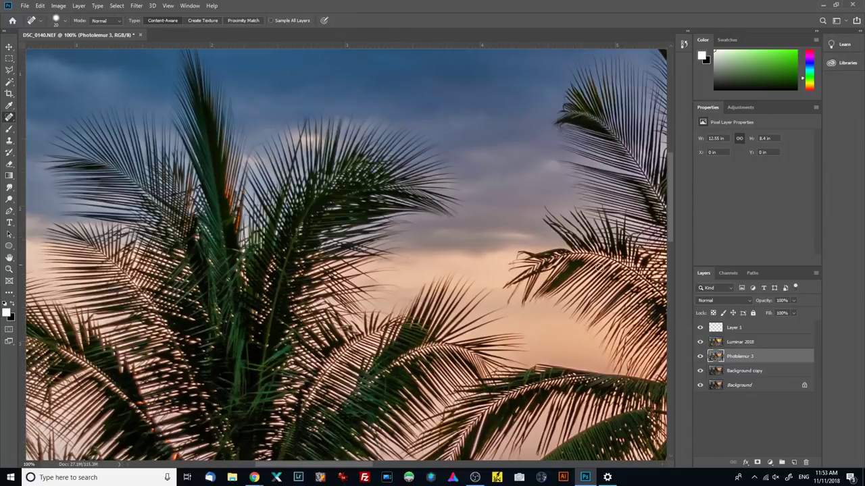
# - Make the Luminar 2018 layer active and open it in the Camera Raw Filter
pyautogui.click(746, 343)
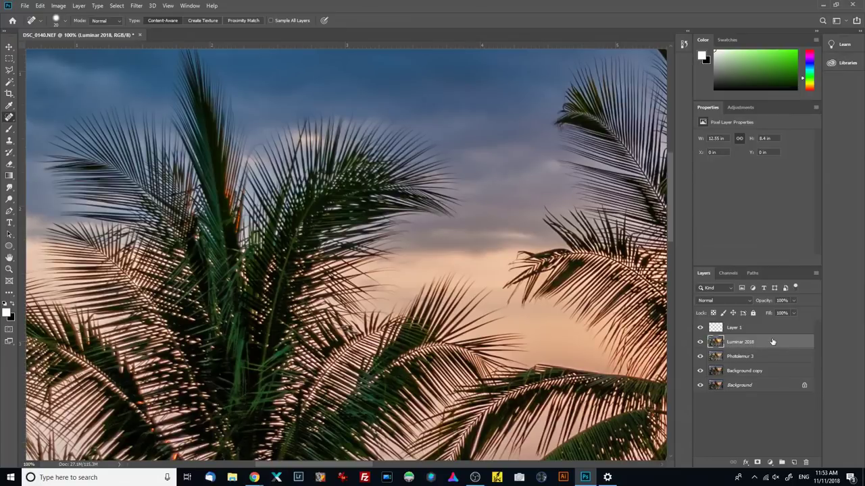
pyautogui.click(749, 329)
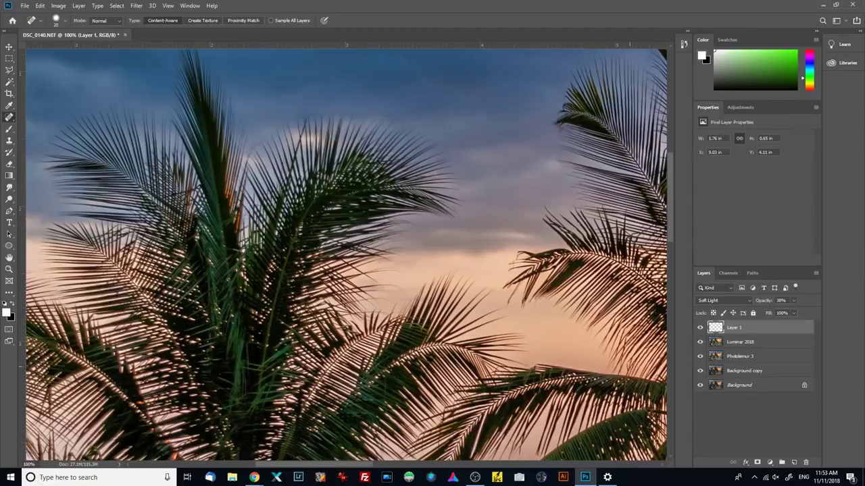
pyautogui.click(764, 344)
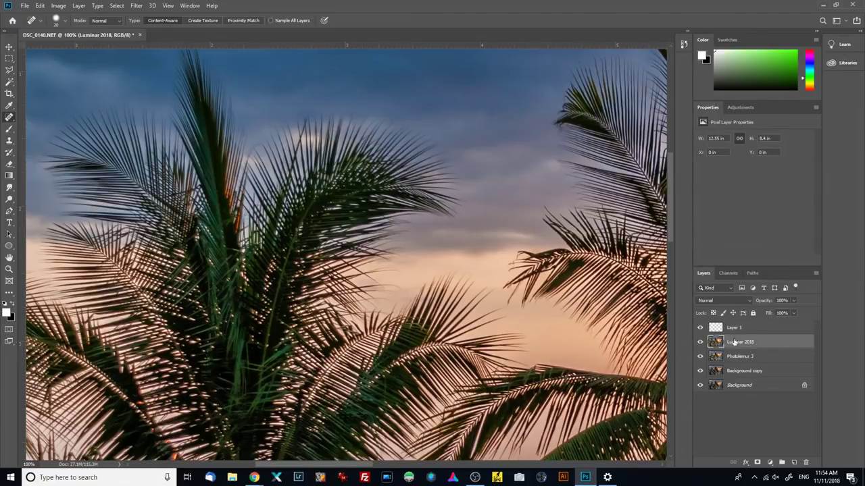
pyautogui.click(135, 7)
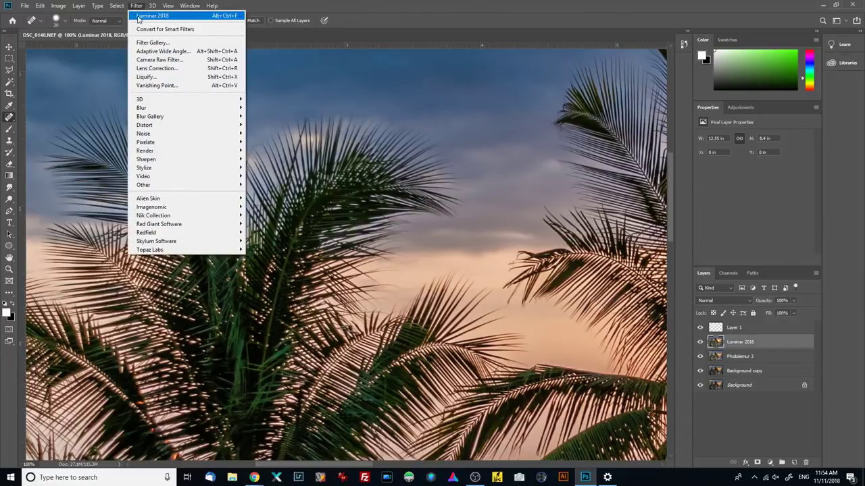
pyautogui.click(145, 59)
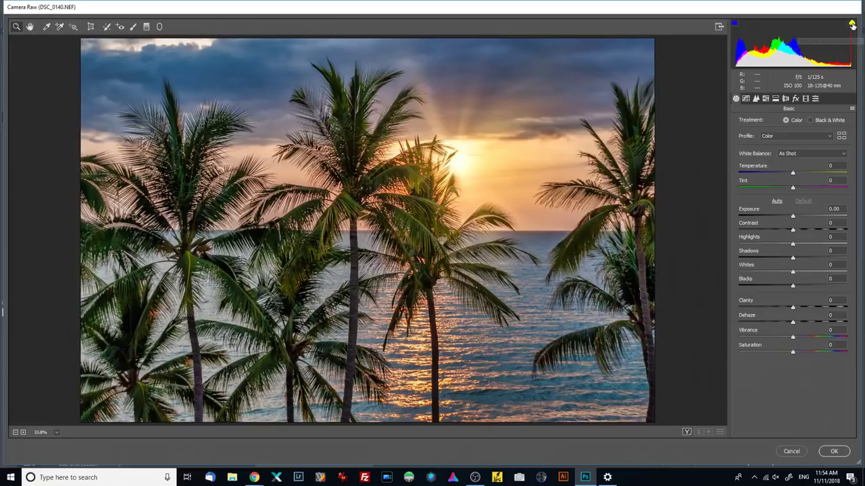
# - Set Luminance noise reduction to 22 in Camera Raw, checking the blue sky at 200%, and apply the filter
pyautogui.hotkey('ctrl', '+')
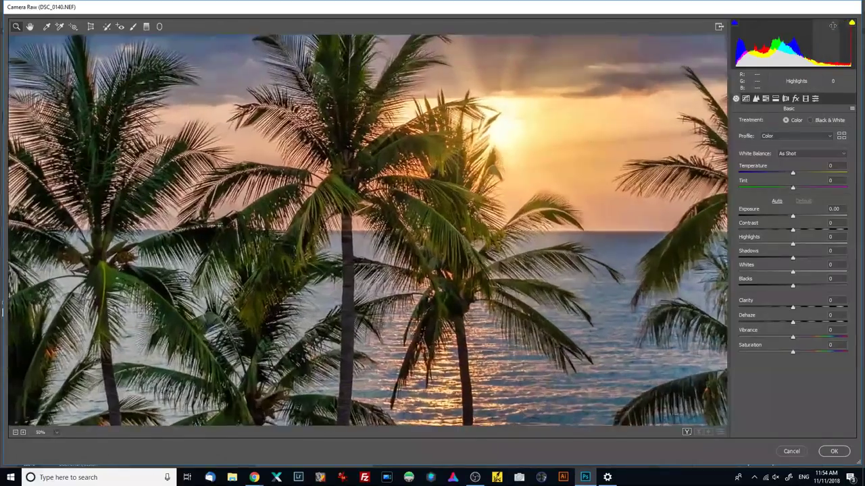
pyautogui.hotkey('ctrl', '+')
pyautogui.moveTo(285, 61); pyautogui.dragTo(431, 279)
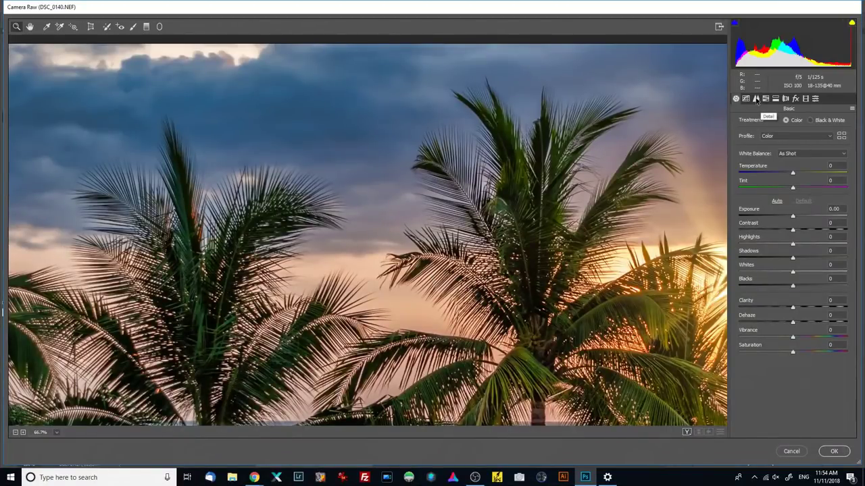
pyautogui.click(756, 100)
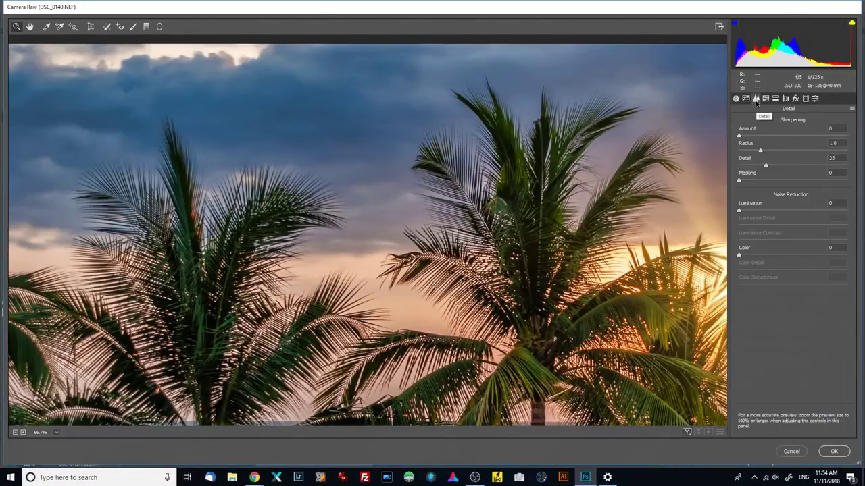
pyautogui.hotkey('ctrl', 'alt', '0')
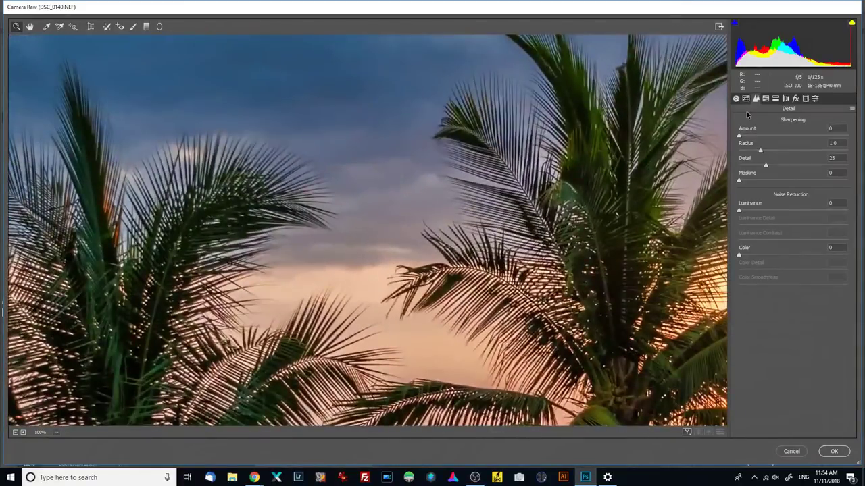
pyautogui.hotkey('ctrl', '+')
pyautogui.moveTo(442, 85); pyautogui.dragTo(582, 322)
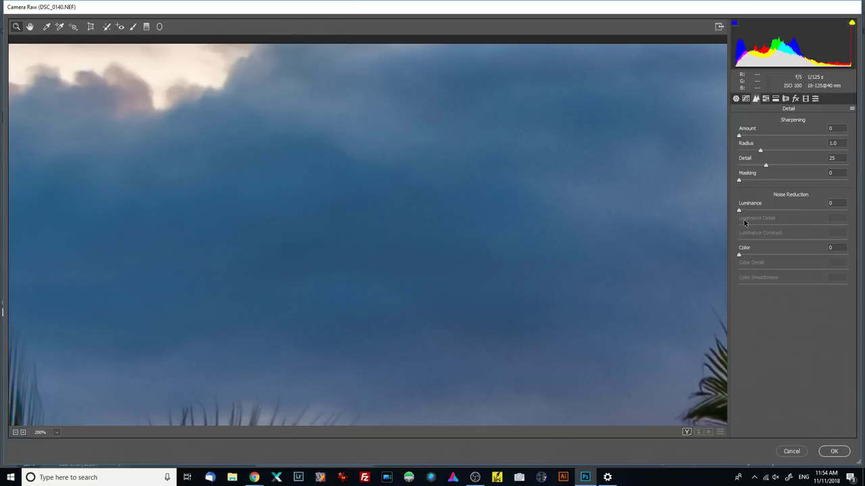
pyautogui.moveTo(738, 211); pyautogui.dragTo(763, 214)
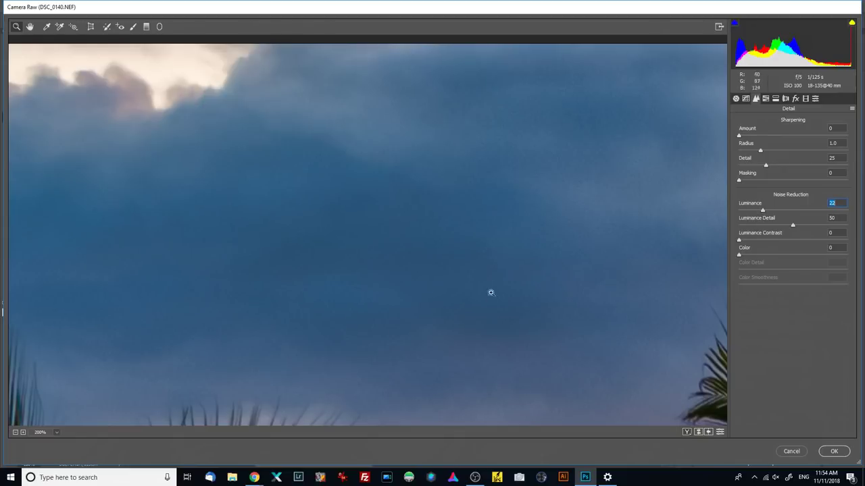
pyautogui.moveTo(471, 319); pyautogui.dragTo(496, 87)
pyautogui.moveTo(514, 121); pyautogui.dragTo(440, 203)
pyautogui.click(834, 451)
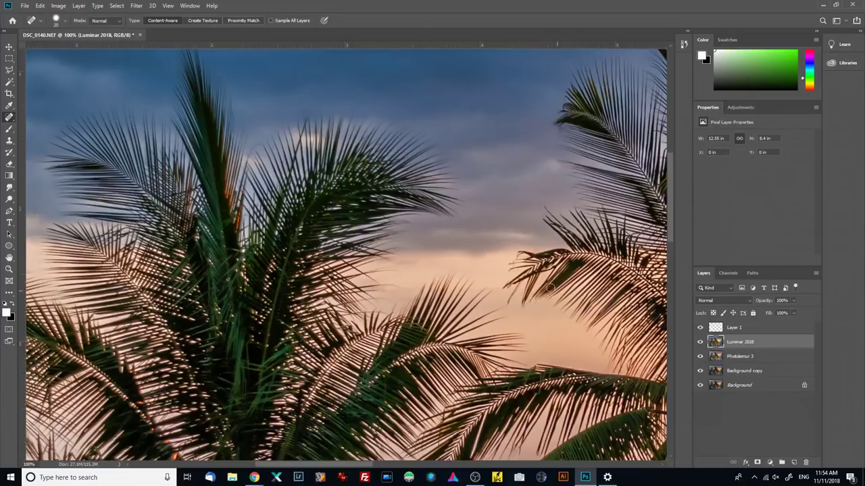
# - Check the noise-reduced palm edges and upper-left clouds at 200%, and return to the whole image
pyautogui.hotkey('ctrl', '-')
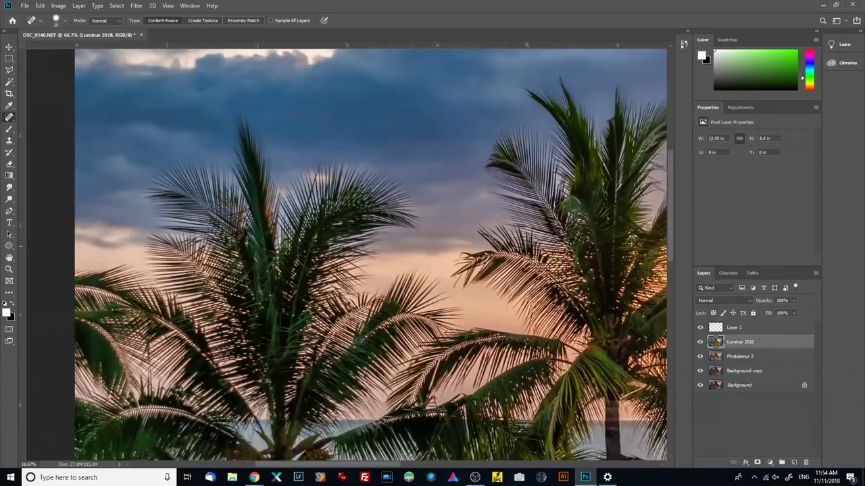
pyautogui.hotkey('ctrl', '+')
pyautogui.hotkey('ctrl', '+')
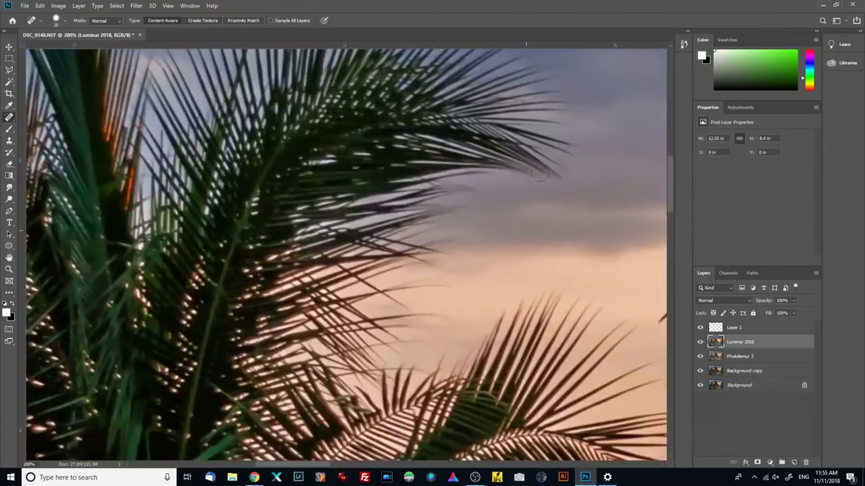
pyautogui.moveTo(554, 136); pyautogui.dragTo(655, 291)
pyautogui.moveTo(421, 255); pyautogui.dragTo(656, 248)
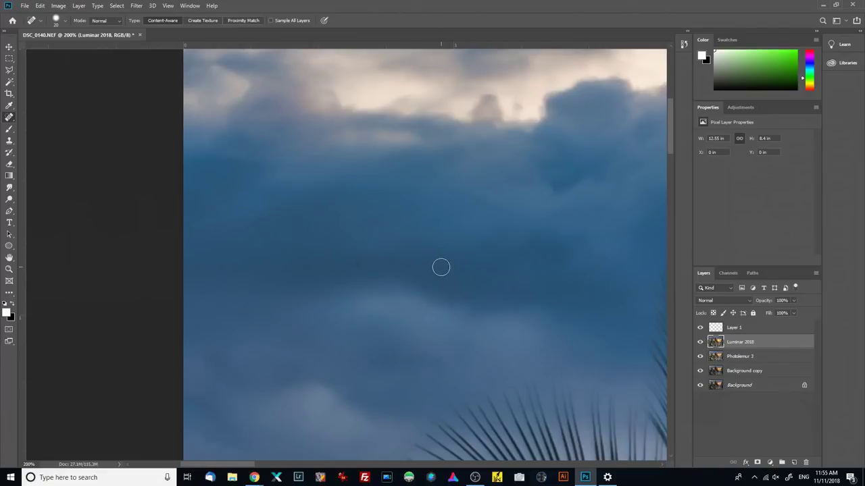
pyautogui.scroll(-6, 441, 268)
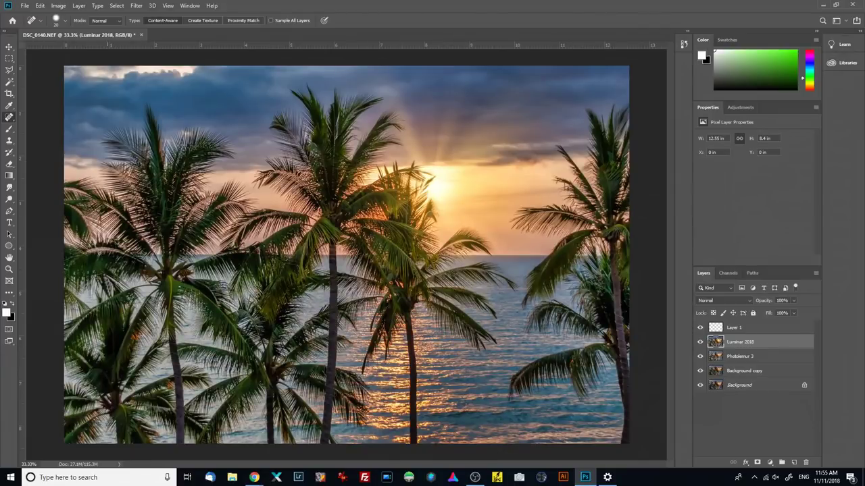
# - Save the layered document as Palm trees.psd in the 20181111 folder, accepting the format options
pyautogui.click(25, 6)
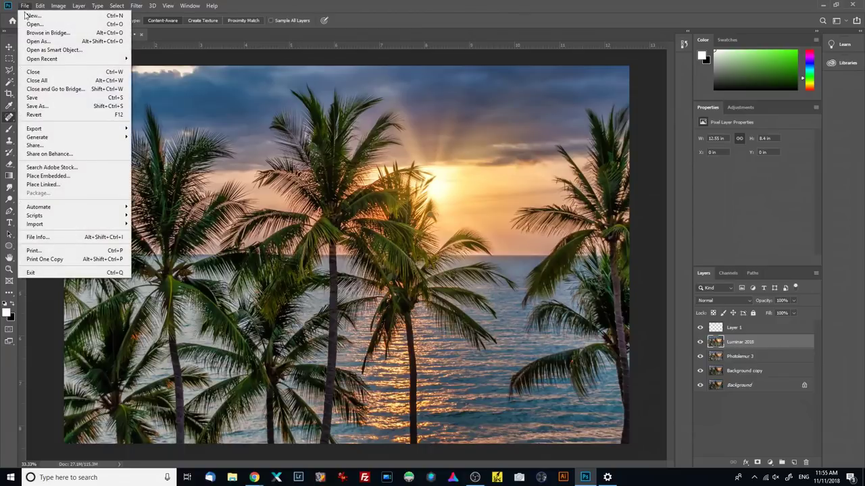
pyautogui.click(37, 106)
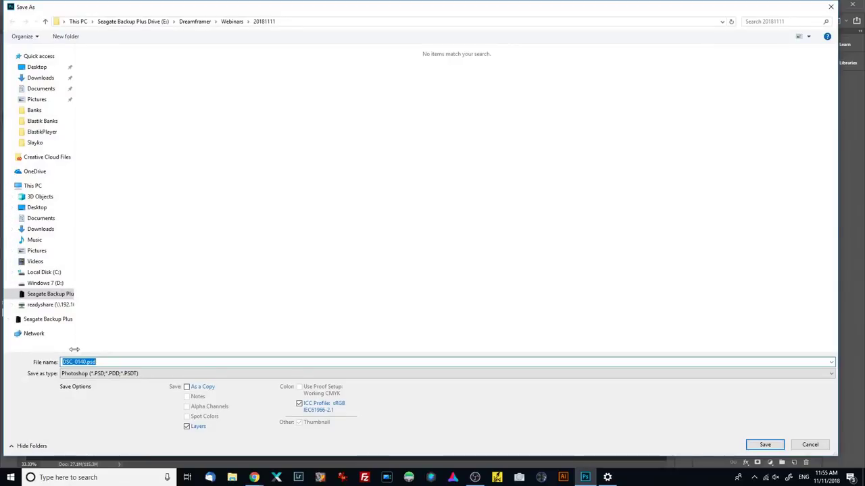
pyautogui.click(87, 362)
pyautogui.moveTo(86, 362); pyautogui.dragTo(43, 358)
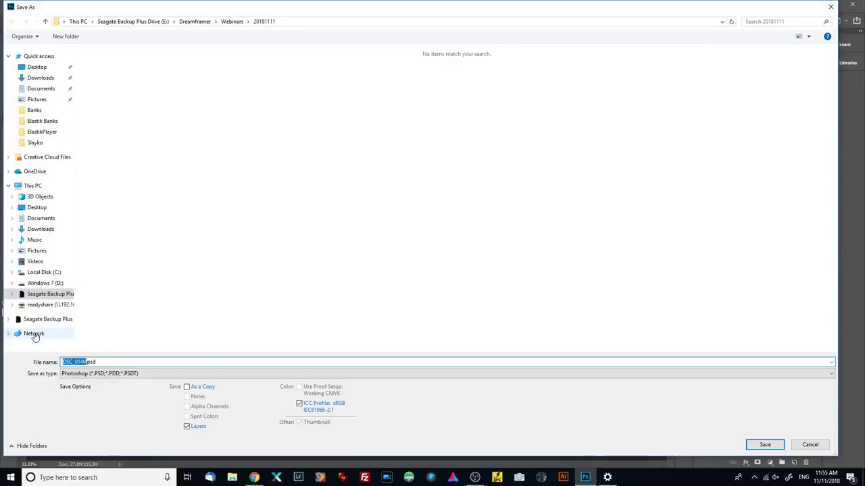
pyautogui.write('Palm')
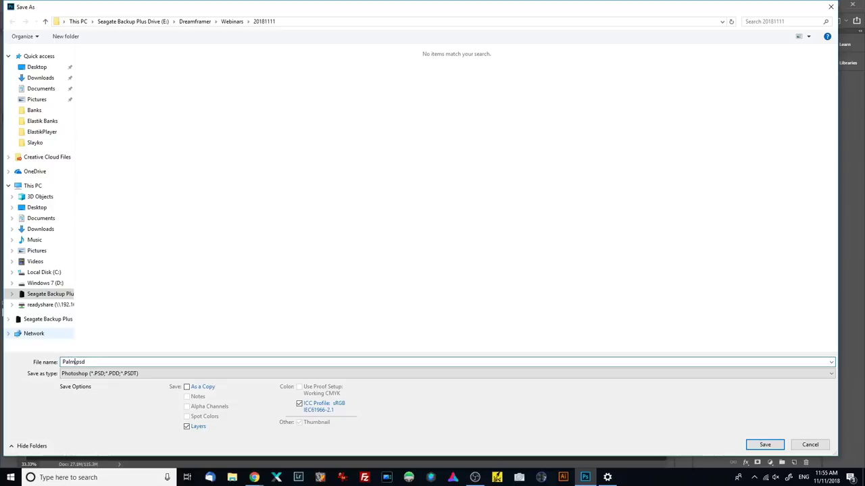
pyautogui.write(' trees')
pyautogui.click(757, 447)
pyautogui.click(533, 136)
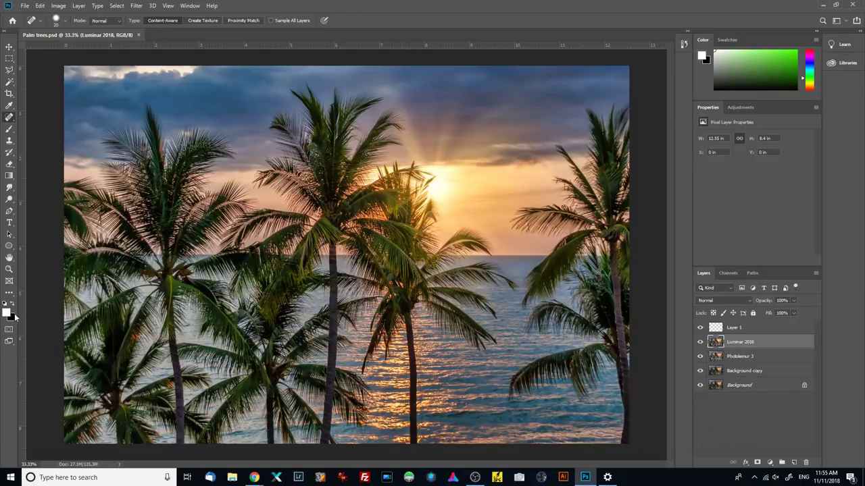
# - Set the file info's copyright status to Copyrighted with the notice "Dreamframer" and save the document
pyautogui.click(25, 6)
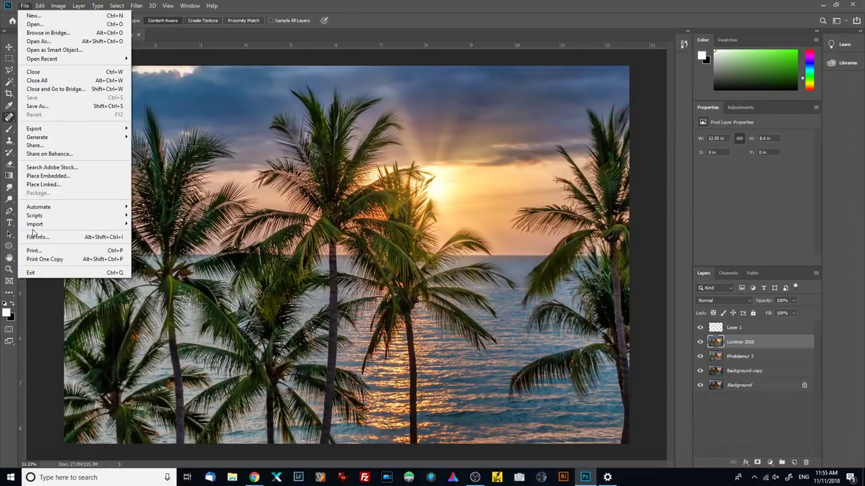
pyautogui.click(45, 238)
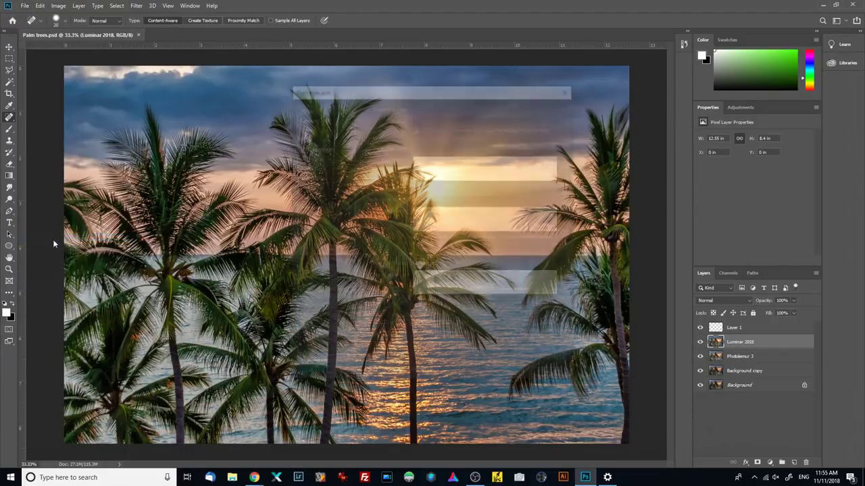
pyautogui.click(440, 266)
pyautogui.click(441, 280)
pyautogui.click(442, 279)
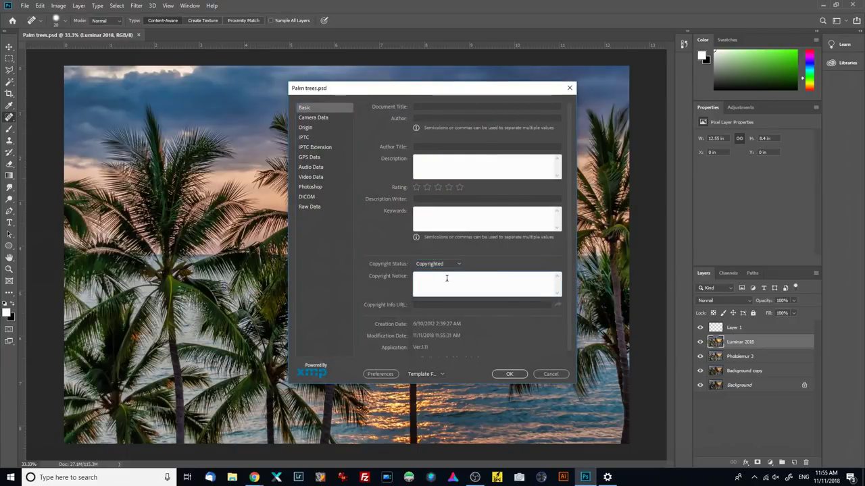
pyautogui.write('Dreamframer')
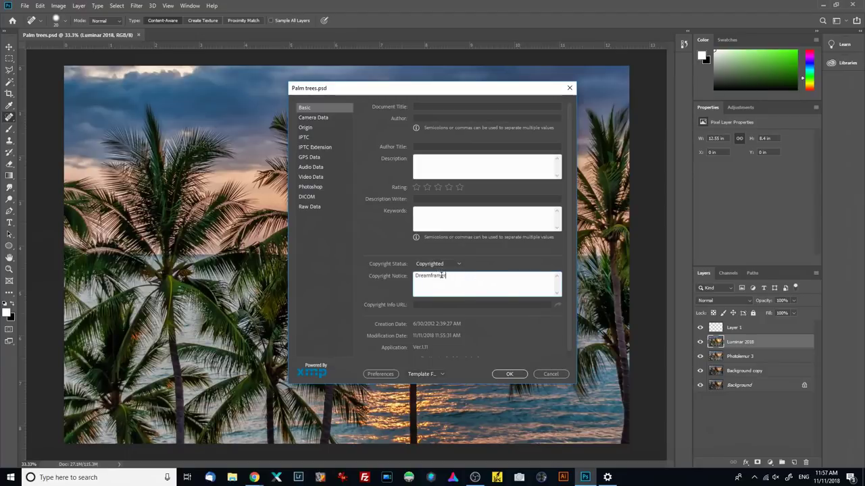
pyautogui.click(510, 377)
pyautogui.click(509, 375)
pyautogui.click(24, 6)
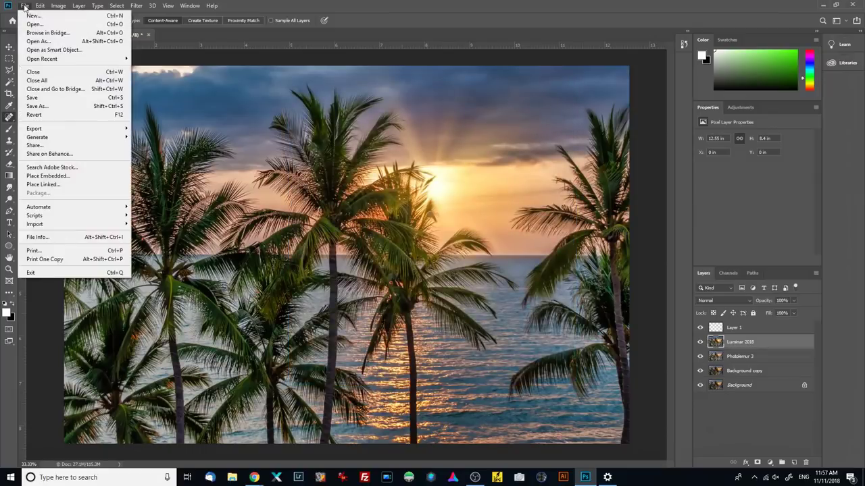
pyautogui.click(31, 97)
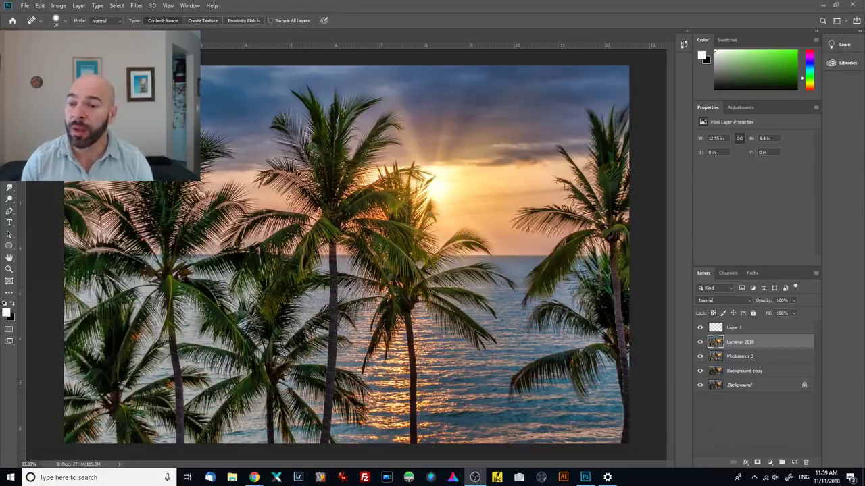
pyautogui.click(58, 6)
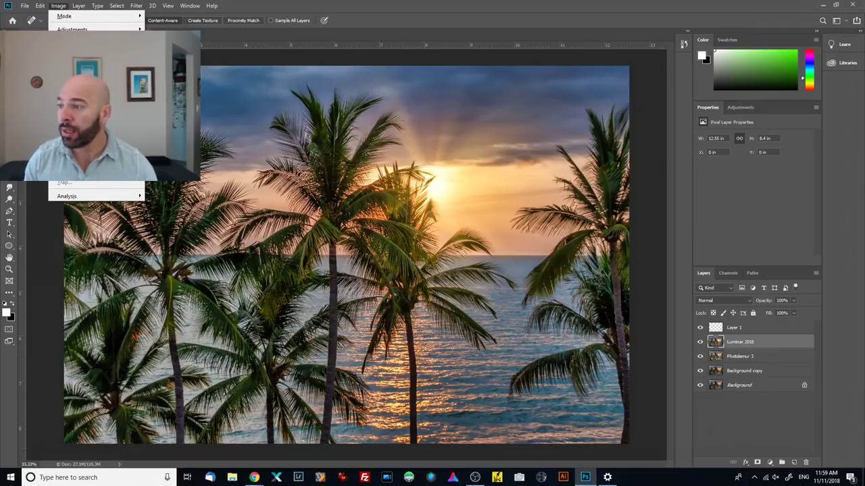
pyautogui.press('Escape')
pyautogui.click(215, 5)
pyautogui.press('Escape')
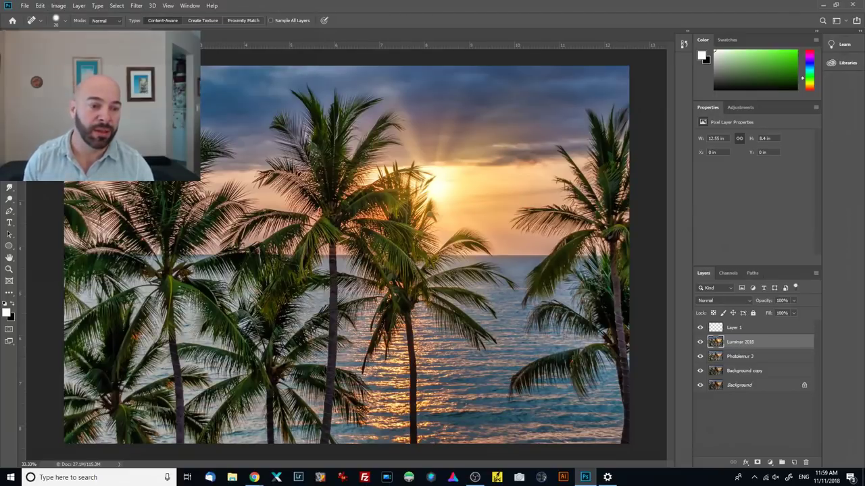
# - Resize the image proportionally to a height of 2100 pixels with Bicubic Sharper (reduction) resampling
pyautogui.click(60, 8)
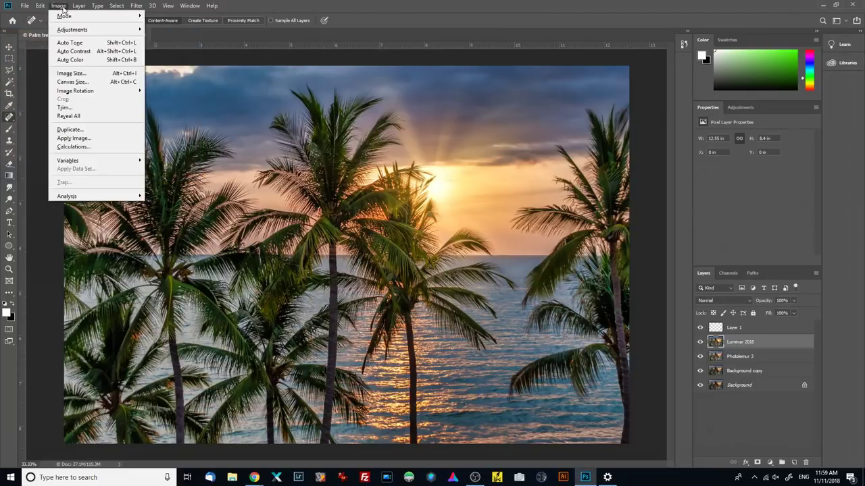
pyautogui.click(71, 73)
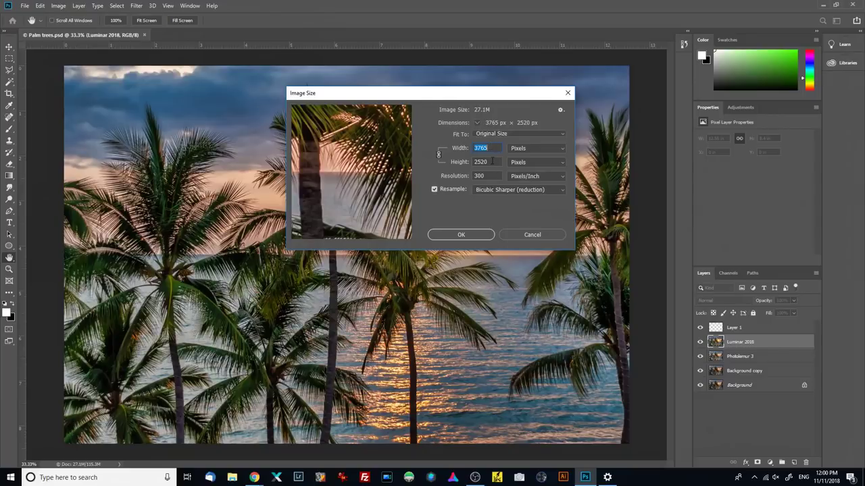
pyautogui.click(491, 162)
pyautogui.doubleClick(496, 162)
pyautogui.write('2200')
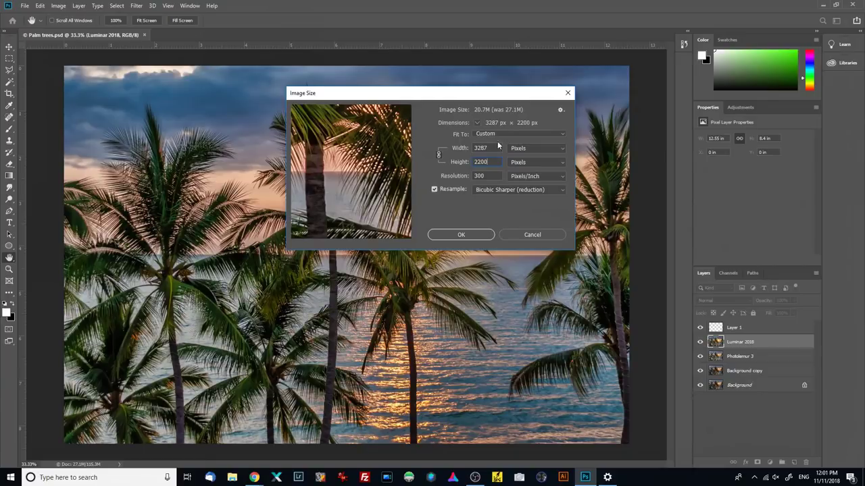
pyautogui.doubleClick(494, 161)
pyautogui.write('2100')
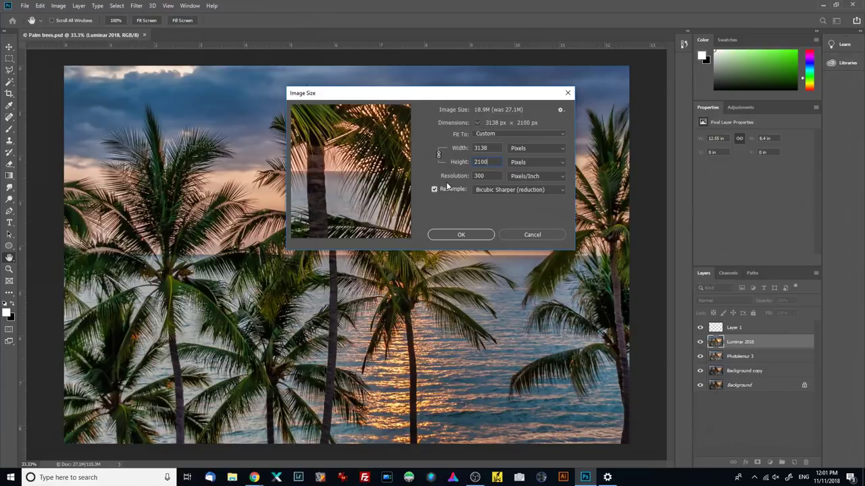
pyautogui.click(461, 235)
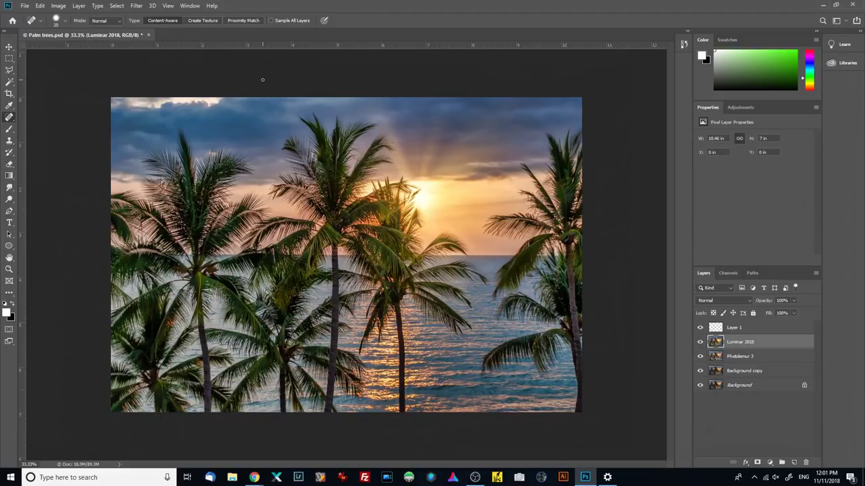
# - Save a JPEG copy as Palm trees.jpg in the 20181111 folder at quality 12, Baseline ("Standard"), and close the document without saving changes
pyautogui.click(24, 6)
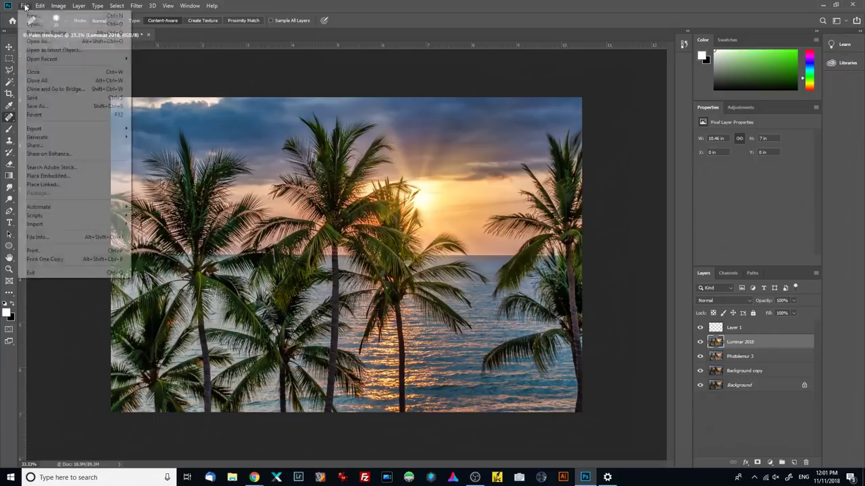
pyautogui.click(33, 107)
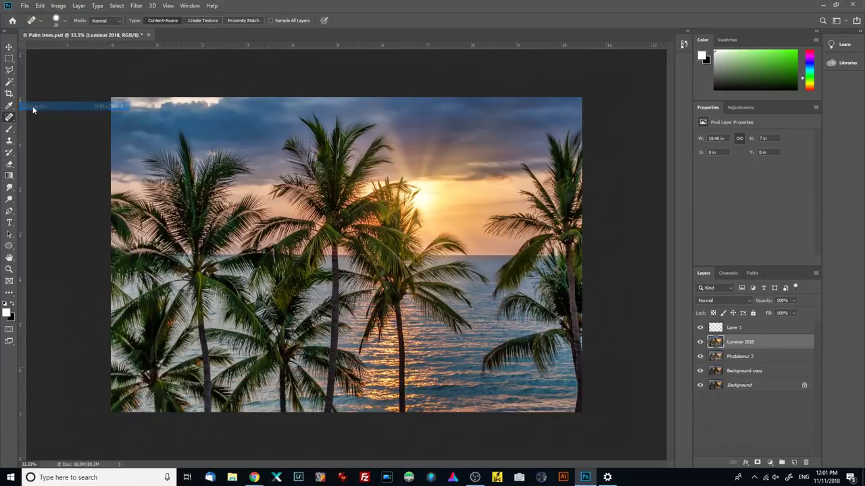
pyautogui.click(88, 373)
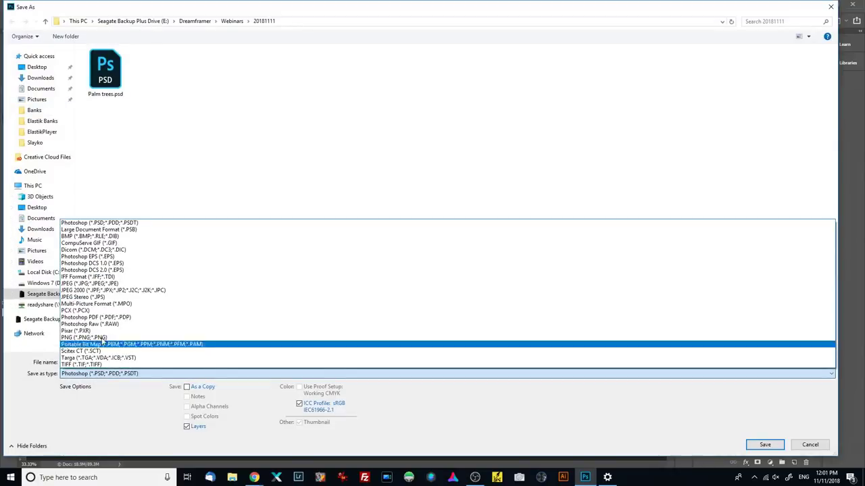
pyautogui.click(115, 284)
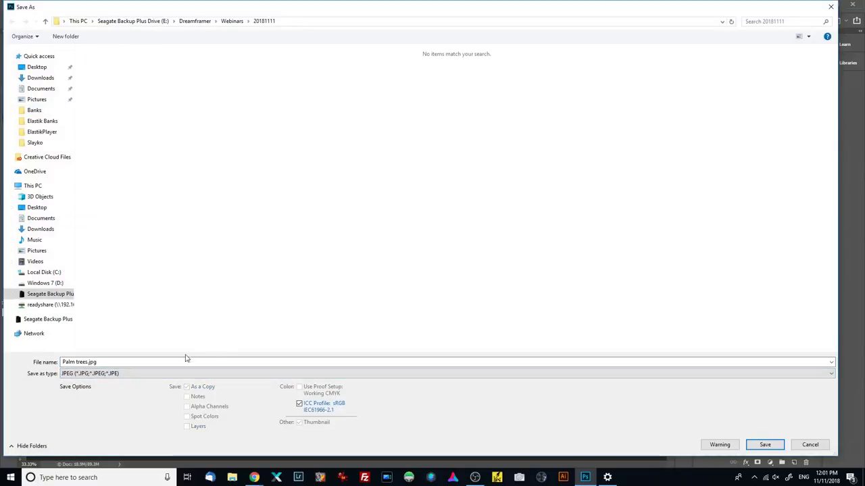
pyautogui.click(765, 445)
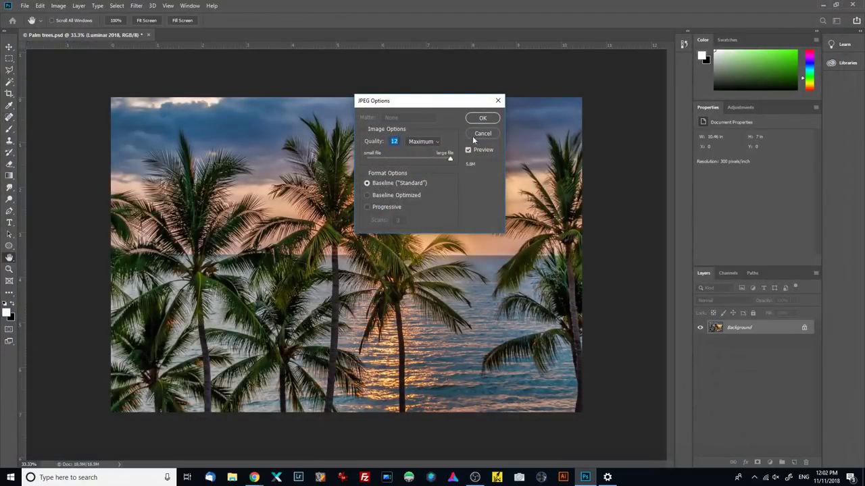
pyautogui.click(483, 119)
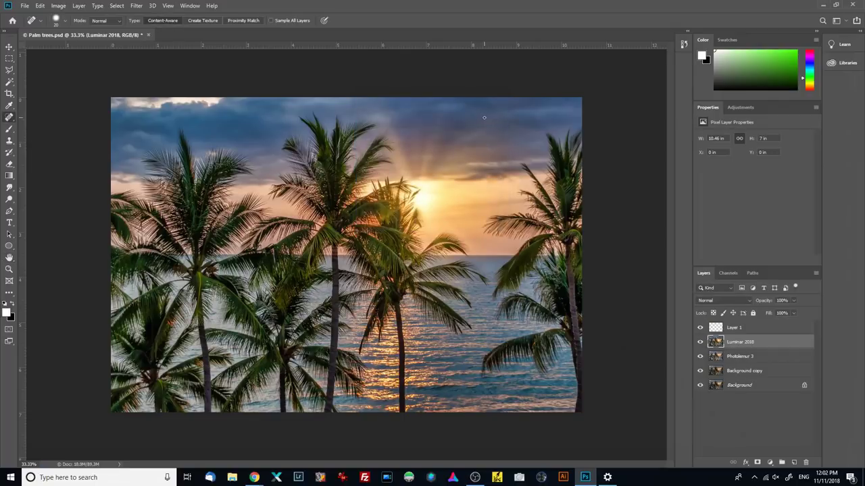
pyautogui.click(149, 34)
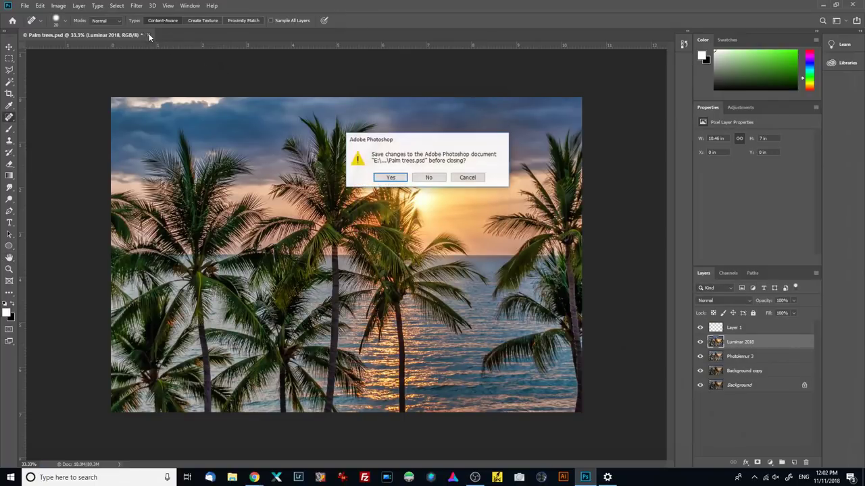
pyautogui.click(428, 177)
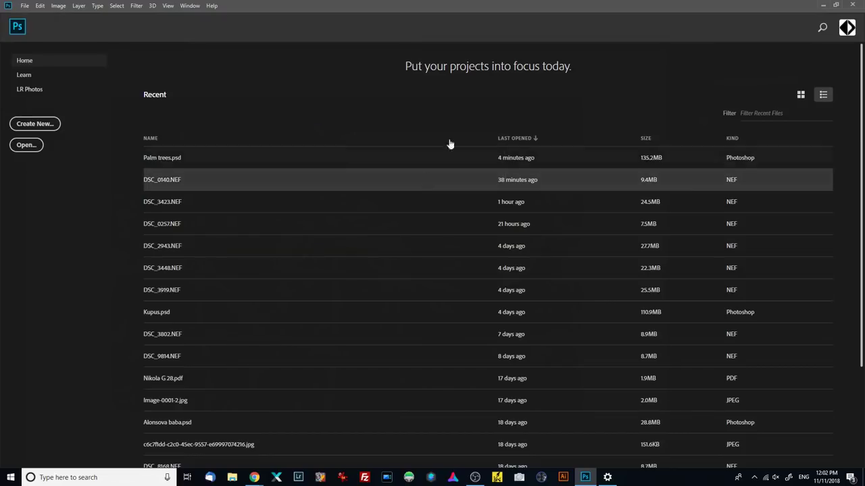
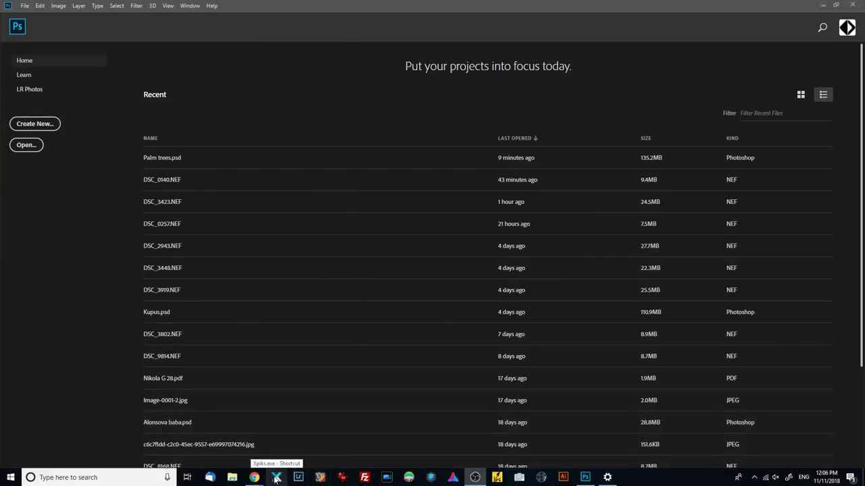
# - Switch to Xpiks and add Palm trees.jpg from the Dreamframer > Webinars > 20181111 folder on the Seagate drive
pyautogui.click(276, 478)
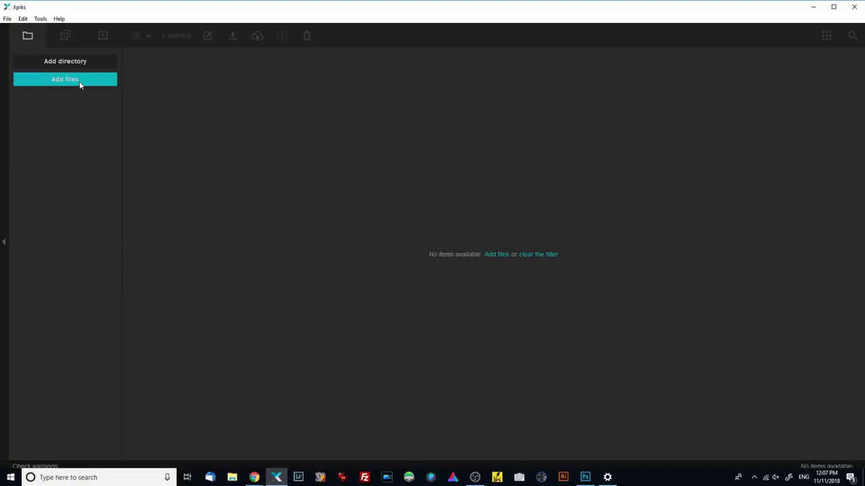
pyautogui.click(79, 81)
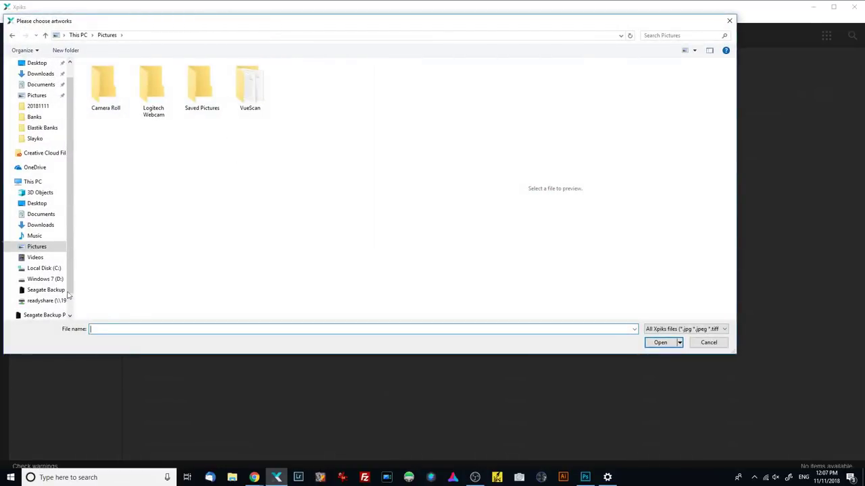
pyautogui.click(55, 290)
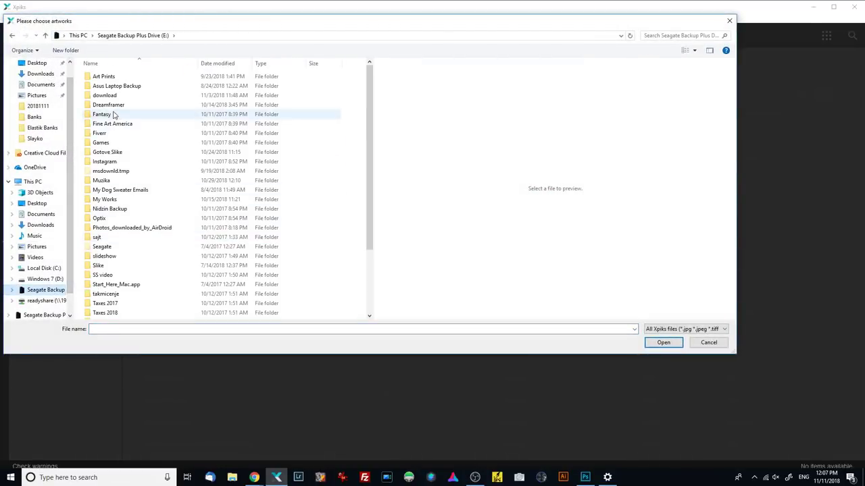
pyautogui.doubleClick(108, 105)
pyautogui.scroll(-5, 182, 232)
pyautogui.scroll(5, 183, 231)
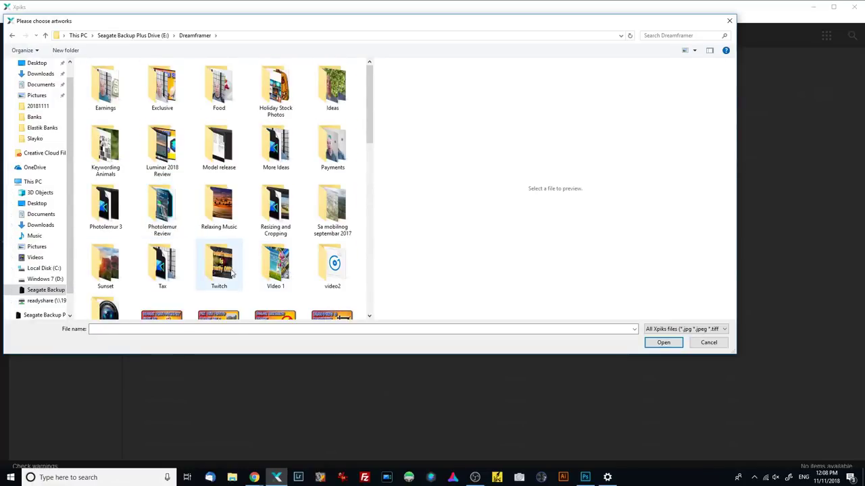
pyautogui.doubleClick(108, 310)
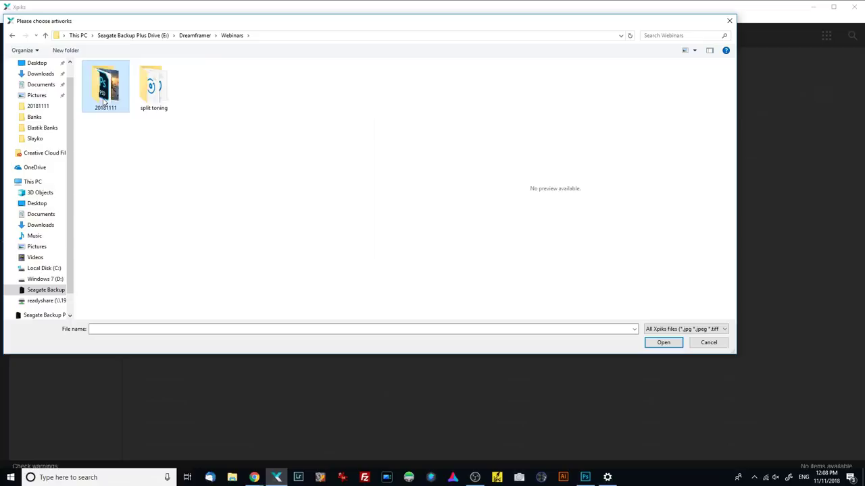
pyautogui.doubleClick(105, 100)
pyautogui.click(106, 82)
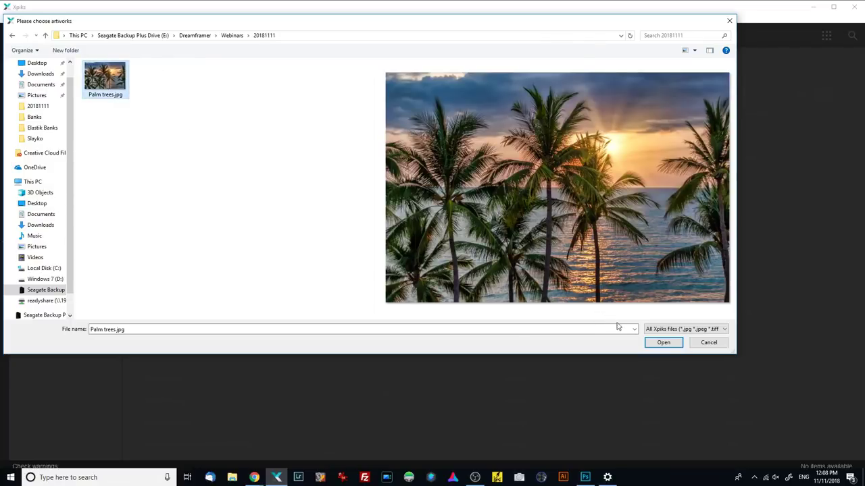
pyautogui.click(664, 342)
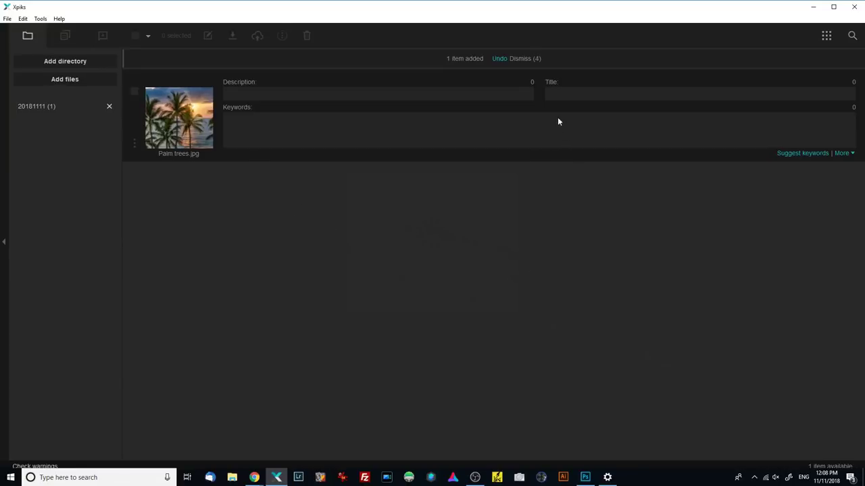
# - Enter "Palm Trees at Sunset" as the title of Palm trees.jpg
pyautogui.click(572, 97)
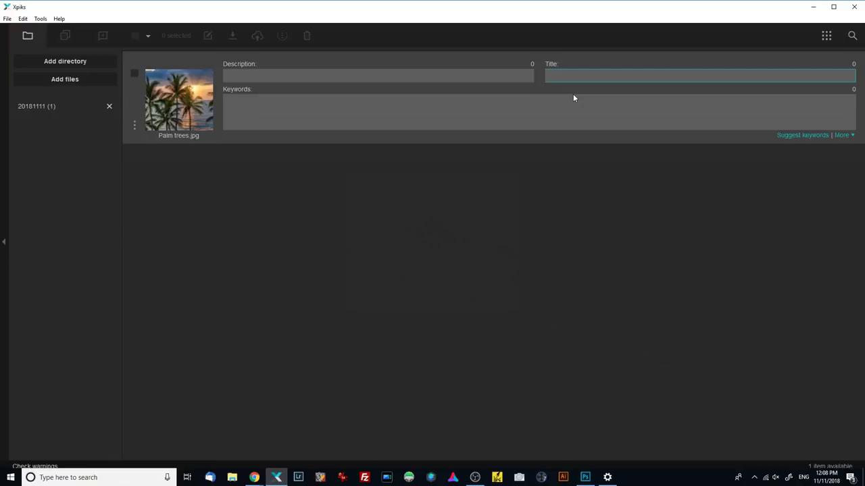
pyautogui.write('Palm Tre')
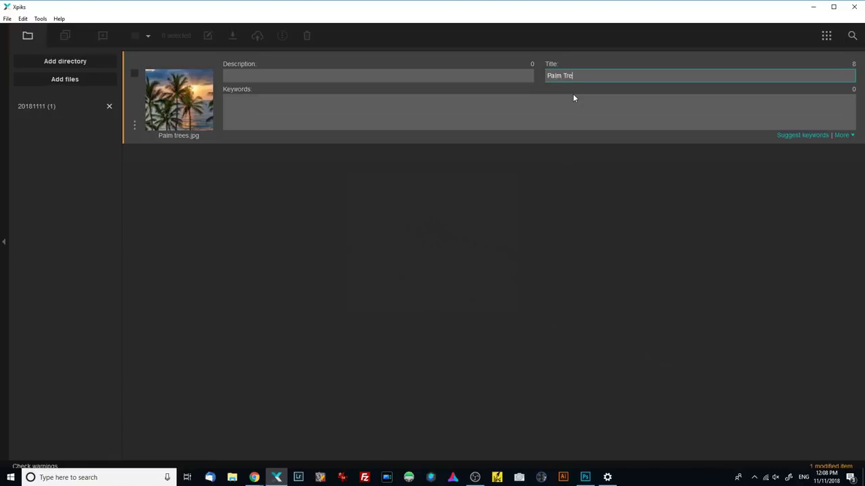
pyautogui.write('es at Sunset')
# - Begin the description of Palm trees.jpg with "Palm trees at sunset in Puerto Vallarta, Mexico."
pyautogui.click(302, 77)
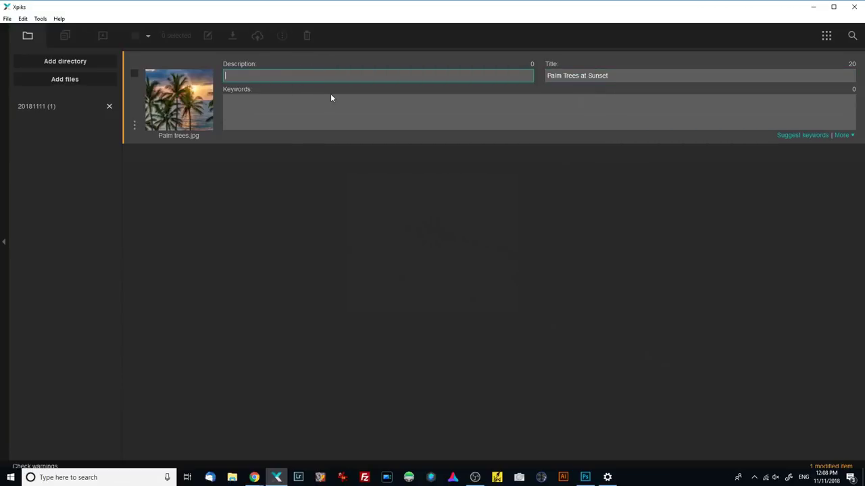
pyautogui.write('Palm treen at sunset in Pueerto')
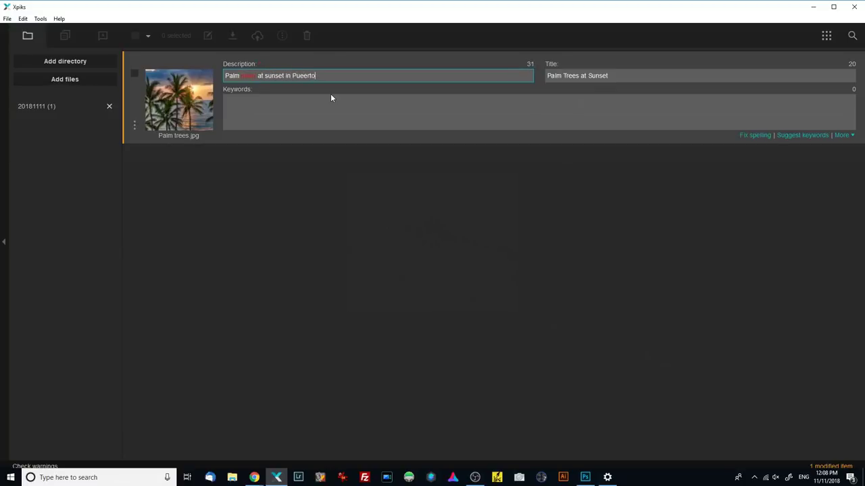
pyautogui.write(' Vallar ')
pyautogui.write('a, Mexico')
pyautogui.press('BackSpace')
pyautogui.press('BackSpace')
pyautogui.press('BackSpace')
pyautogui.write('es')
pyautogui.press('BackSpace')
# - Continue the description of Palm trees.jpg with "Puerto Vallarta is a famous tourist town in Mexico on the Pacific coast"
pyautogui.write('Puerto Vallarta is f')
pyautogui.write('amou')
pyautogui.press('BackSpace')
pyautogui.press('BackSpace')
pyautogui.press('BackSpace')
pyautogui.press('BackSpace')
pyautogui.press('BackSpace')
pyautogui.write('a famous tourist town in Mexico on ')
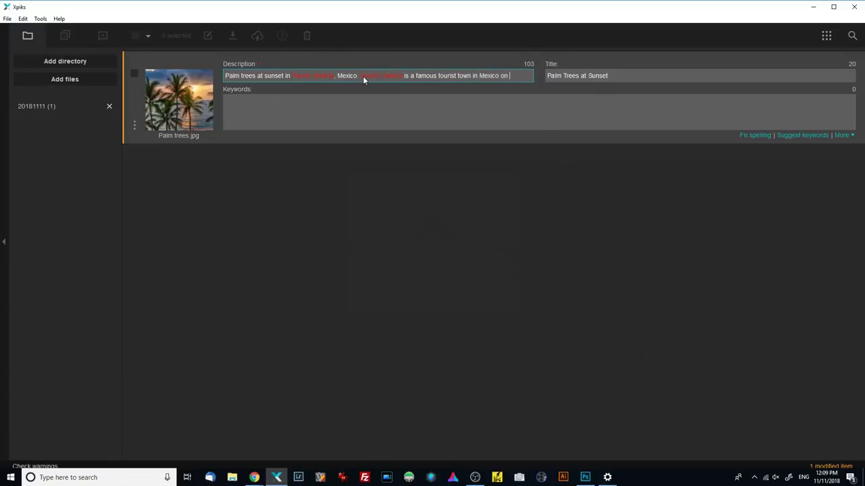
pyautogui.write('the Paci')
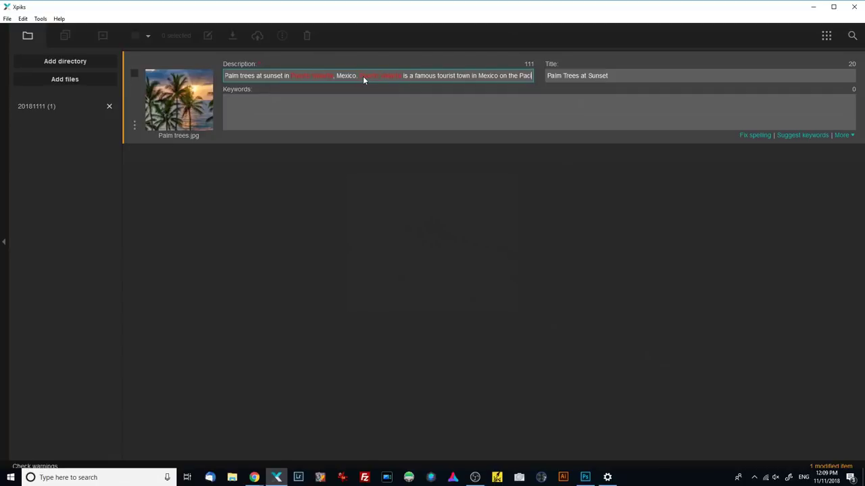
pyautogui.write('fic coast')
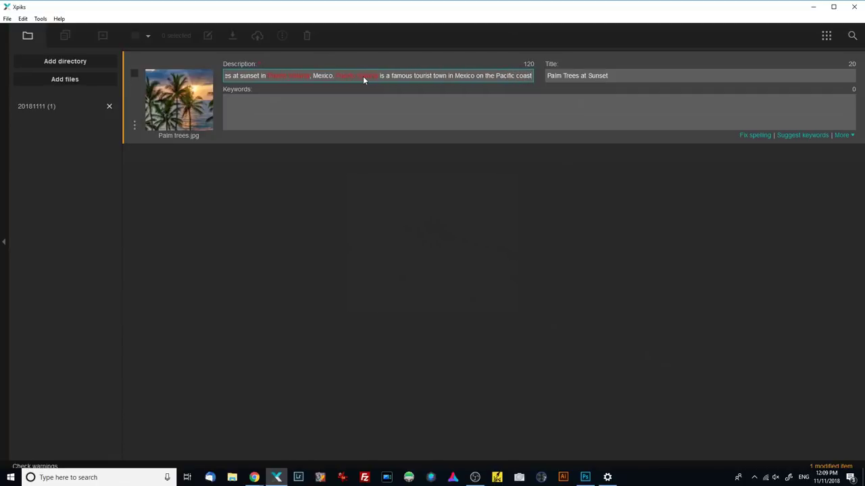
# - Finish the description's last sentence with ", and it's known by beautiful sunsets."
pyautogui.write(", and it's know")
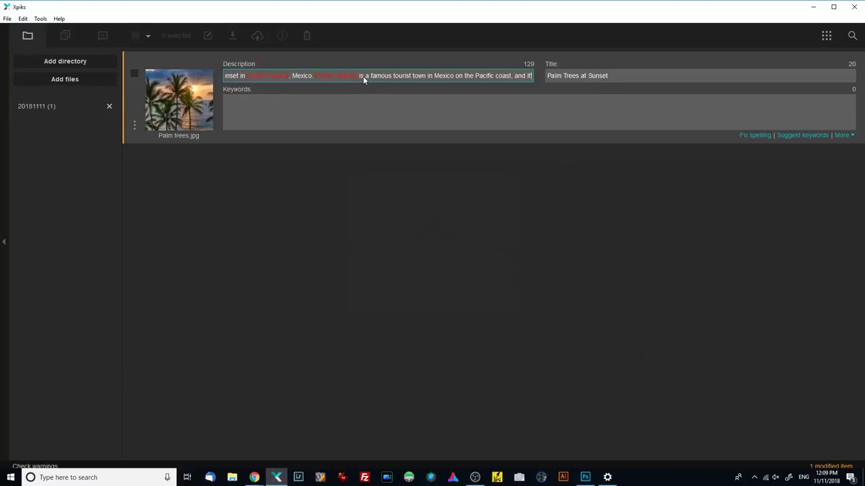
pyautogui.write('n')
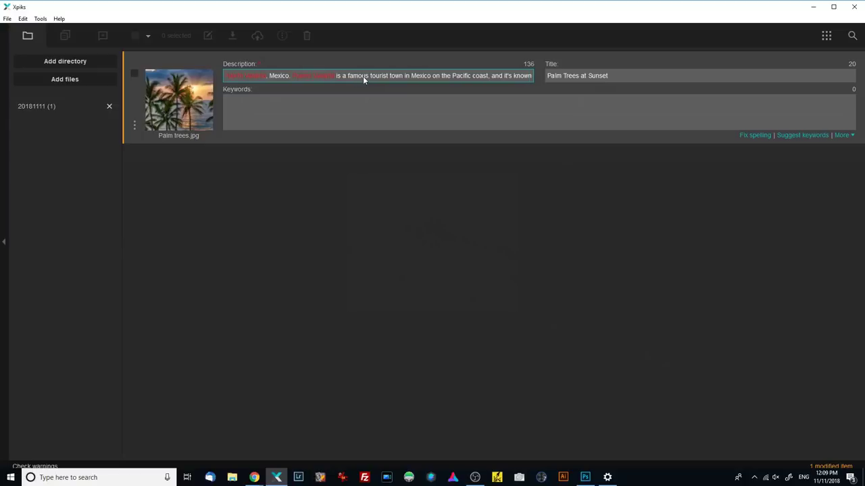
pyautogui.write(' by ')
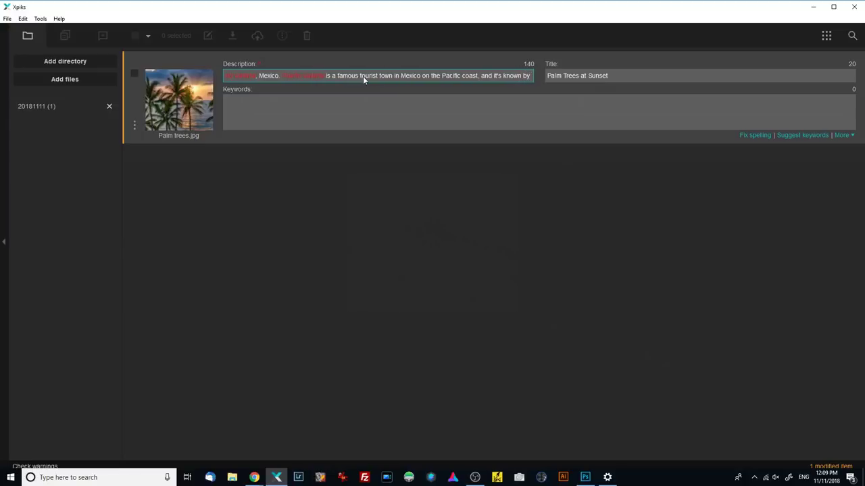
pyautogui.write('beaut')
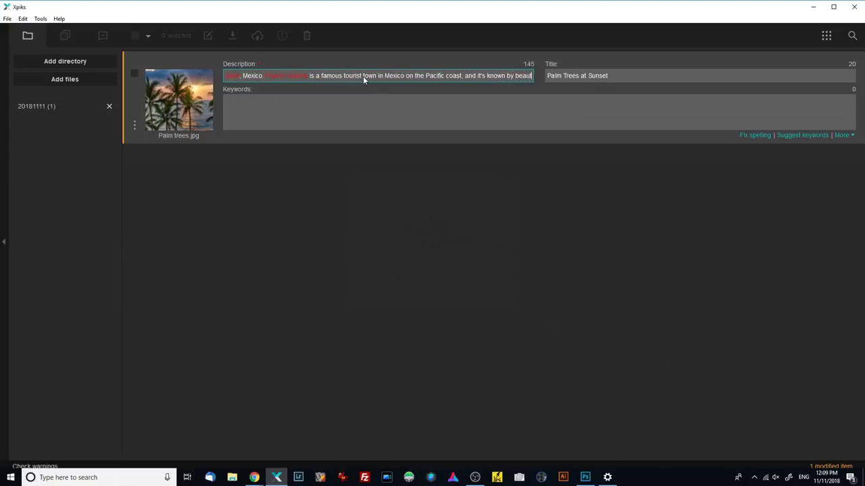
pyautogui.write('iful sunsets.')
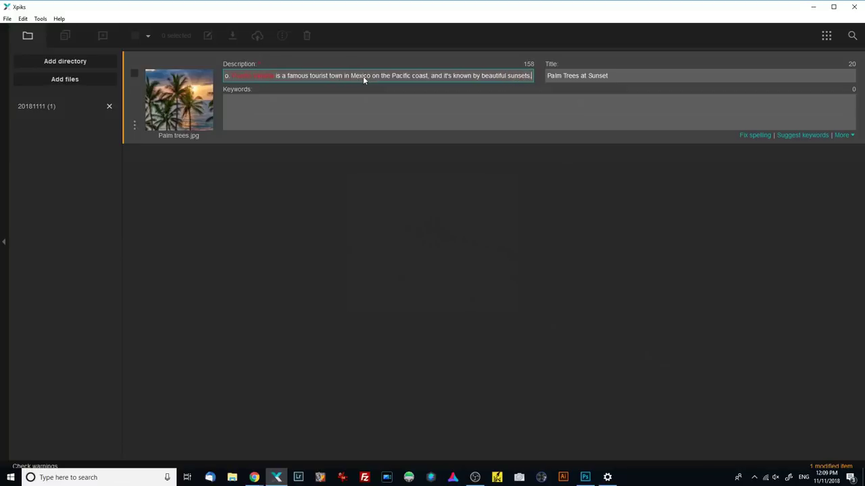
# - Open keyword suggestions for Palm trees.jpg and search Shutterstock photos for "palm trees sunset"
pyautogui.click(289, 106)
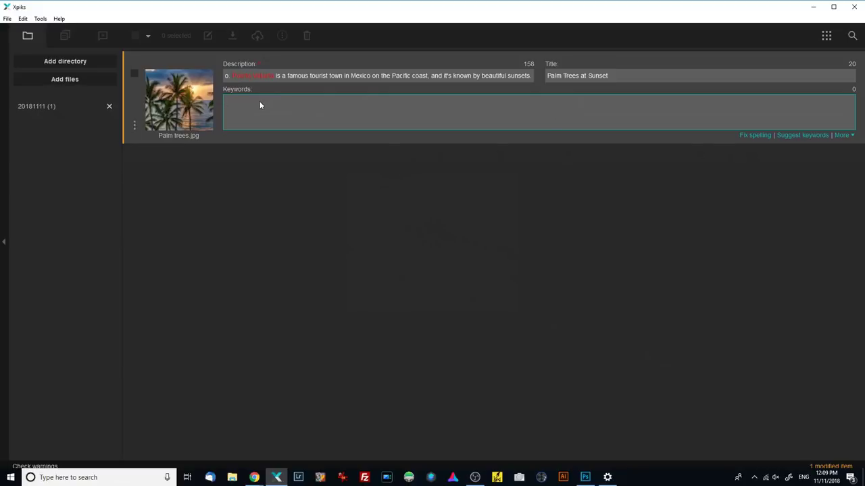
pyautogui.click(800, 135)
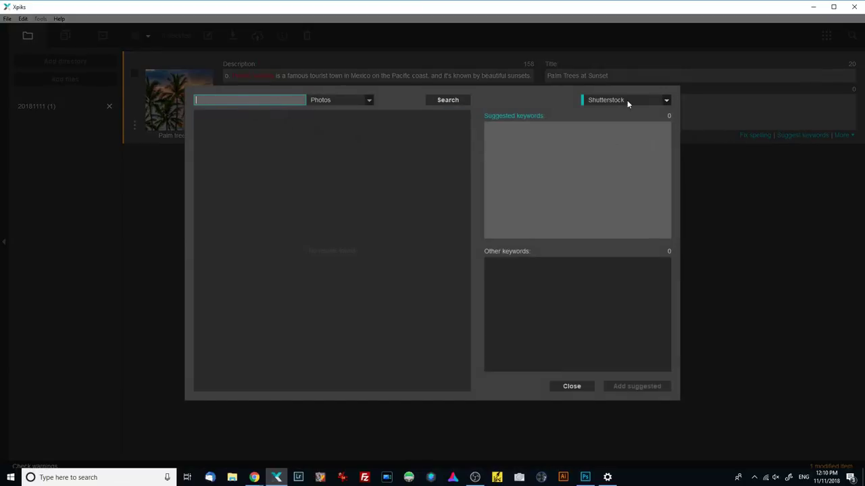
pyautogui.click(666, 100)
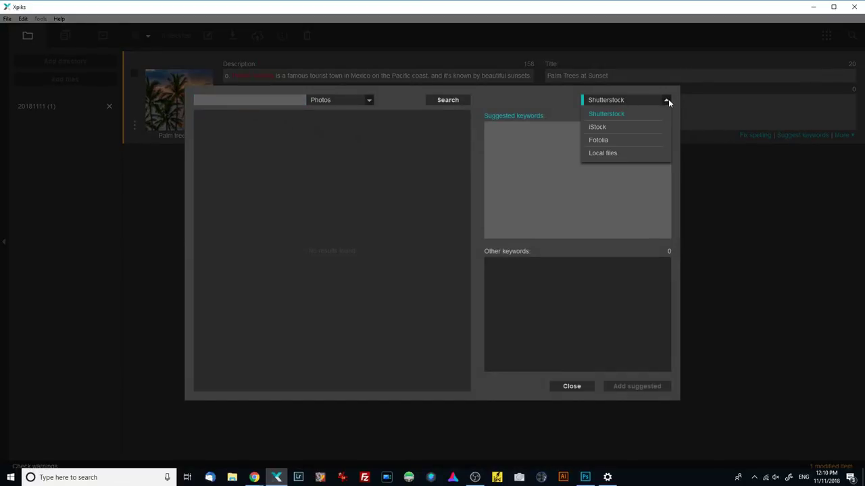
pyautogui.click(624, 115)
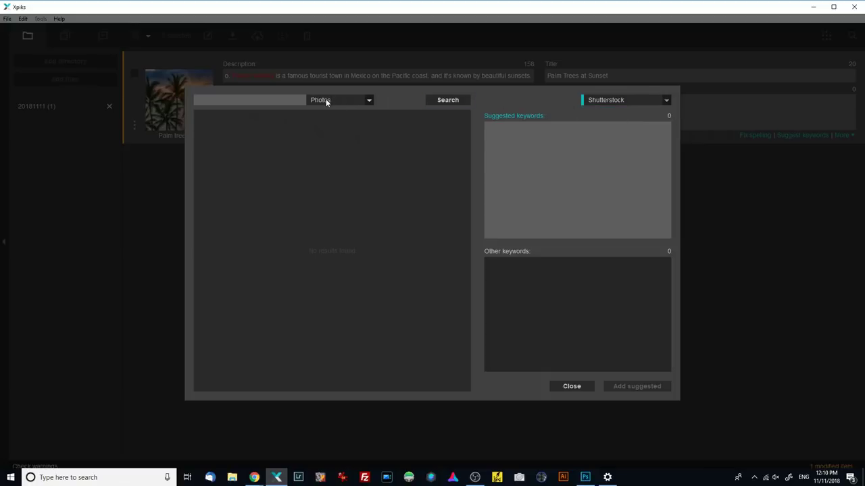
pyautogui.click(369, 100)
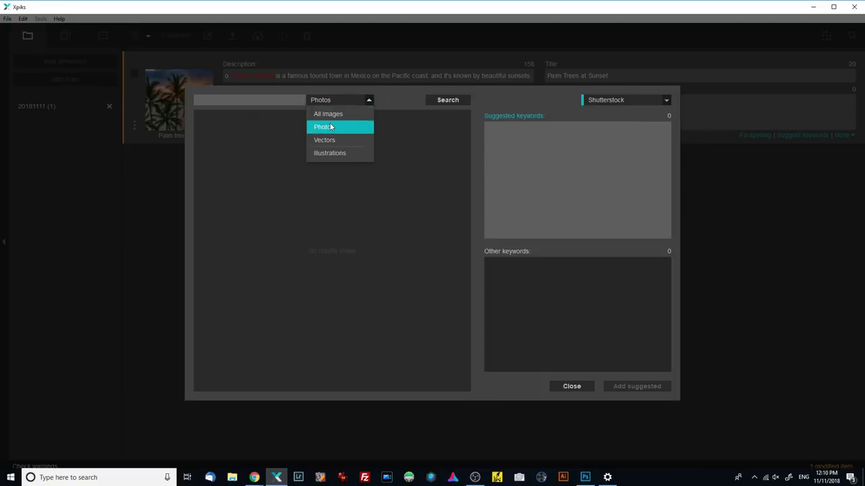
pyautogui.click(331, 127)
pyautogui.click(271, 100)
pyautogui.write('palm trees sunset')
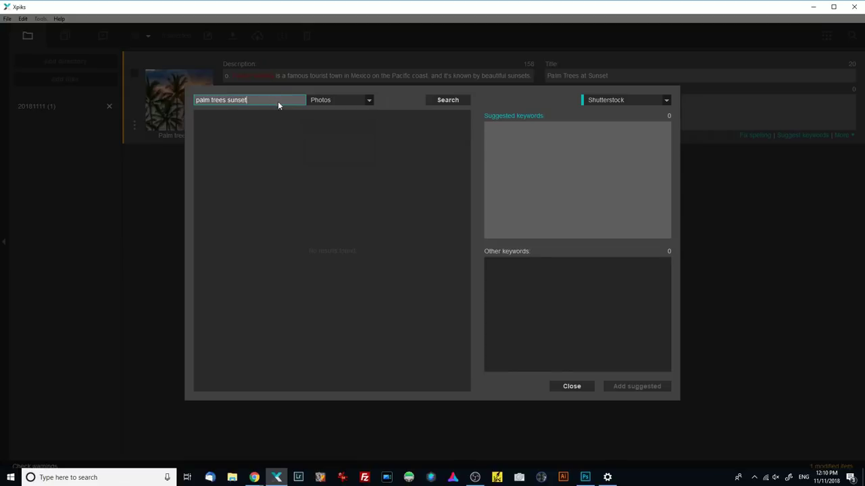
pyautogui.click(450, 100)
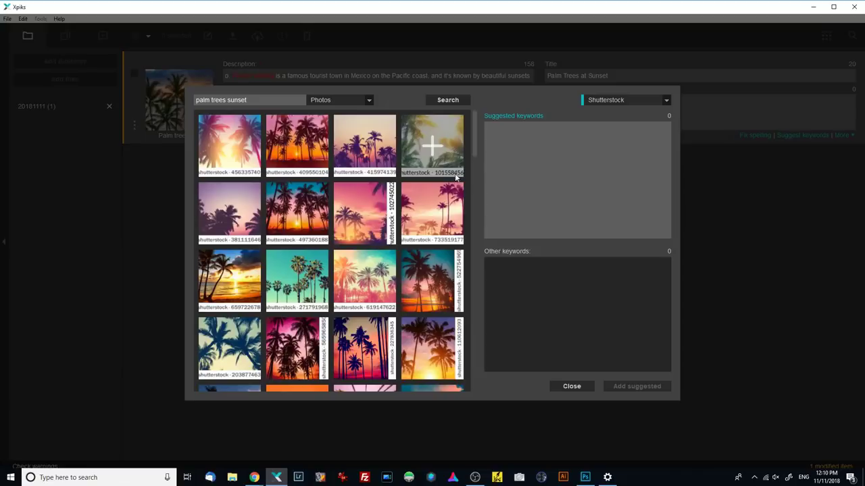
# - Collect suggested keywords from the first photo in the second row and the third photo in the first row
pyautogui.moveTo(474, 132)
pyautogui.mouseDown()
pyautogui.moveTo(473, 141)
pyautogui.moveTo(473, 132)
pyautogui.mouseUp()
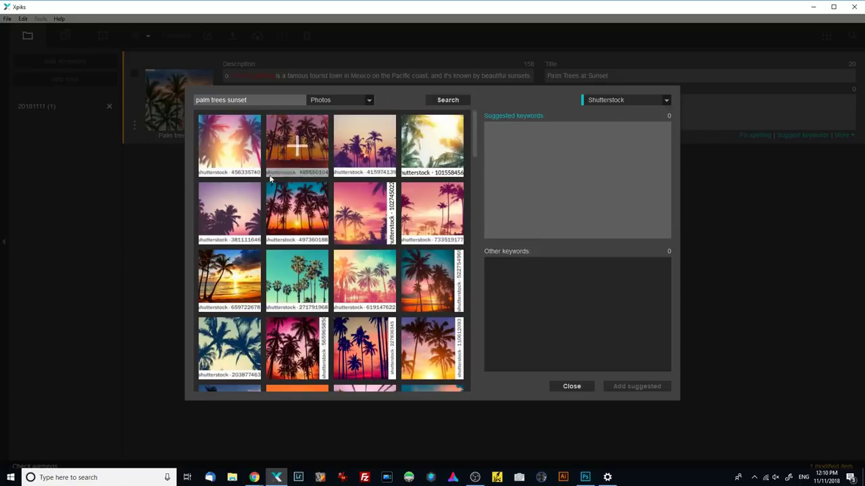
pyautogui.click(231, 213)
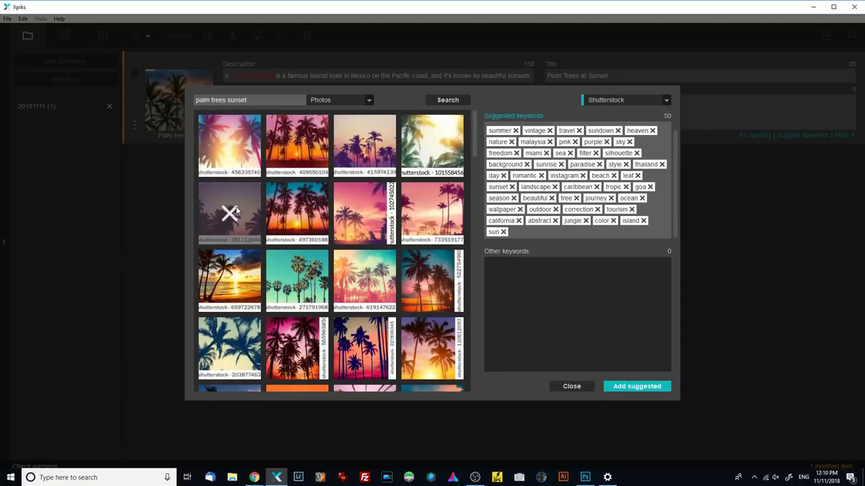
pyautogui.click(364, 145)
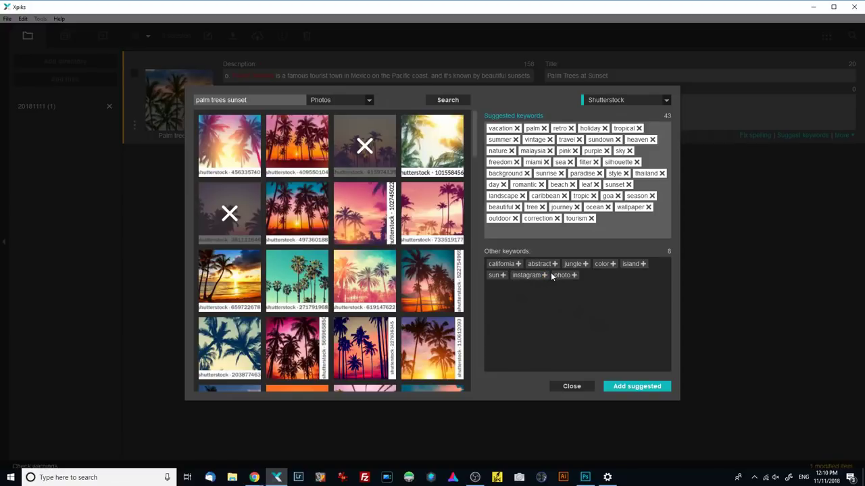
pyautogui.scroll(-2, 453, 223)
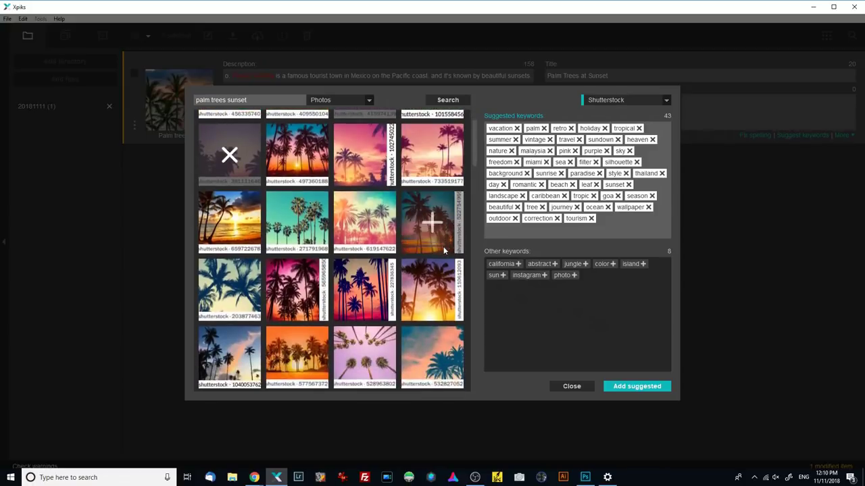
pyautogui.scroll(2, 443, 246)
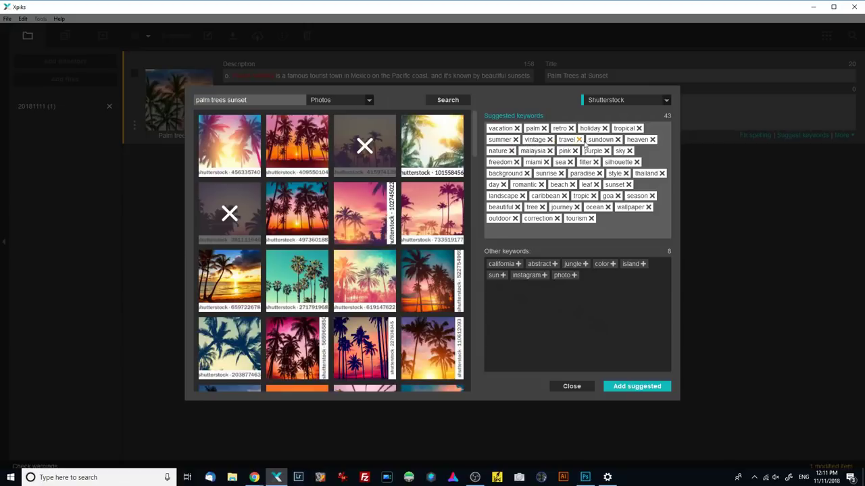
# - Remove malaysia, pink, purple, miami, thailand, caribbean, goa and correction from the suggested keywords
pyautogui.click(549, 152)
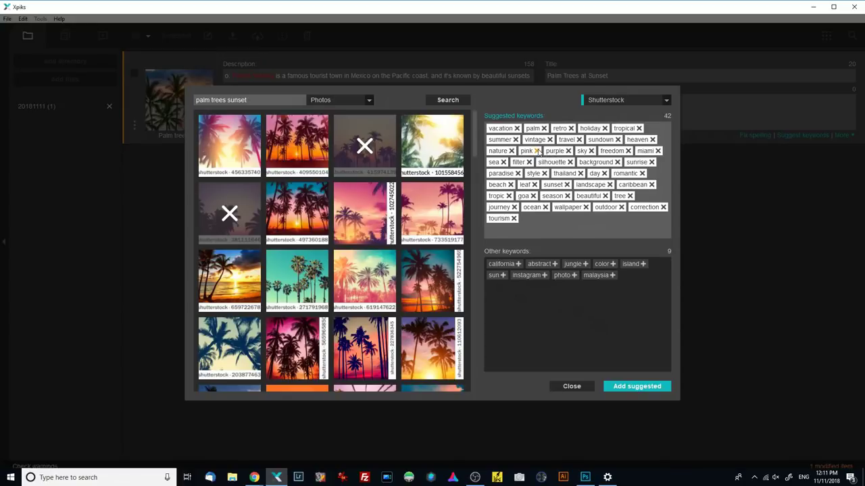
pyautogui.click(536, 151)
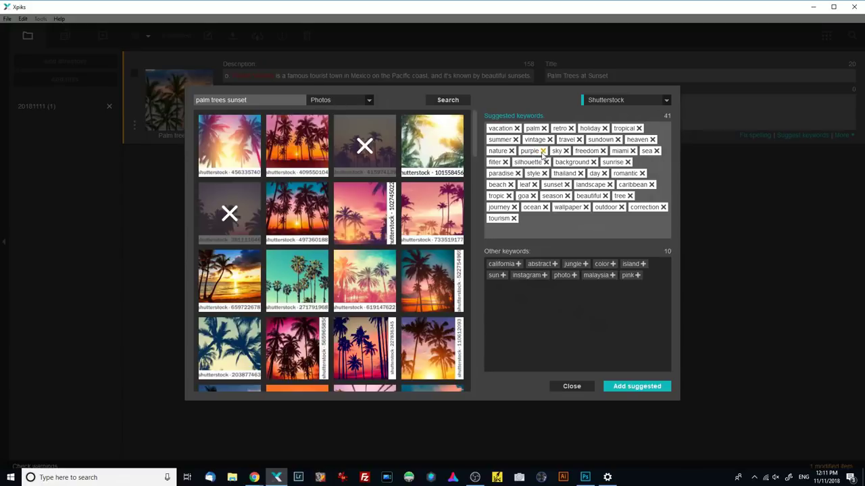
pyautogui.click(545, 152)
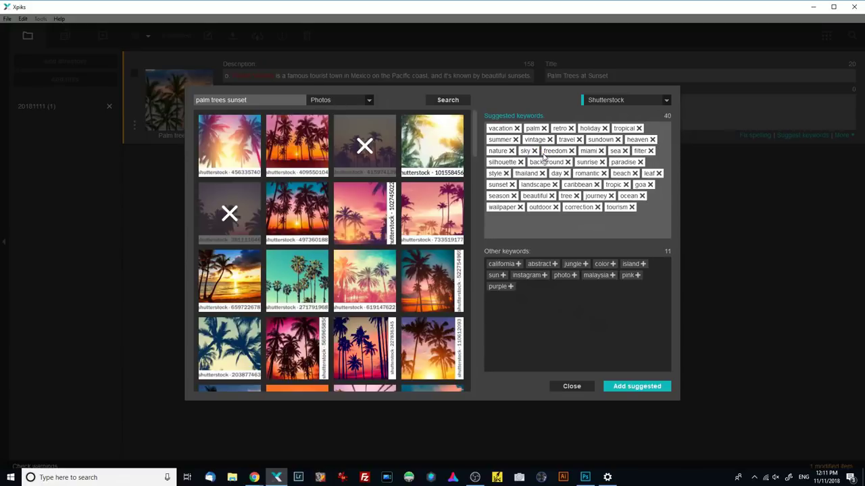
pyautogui.click(601, 151)
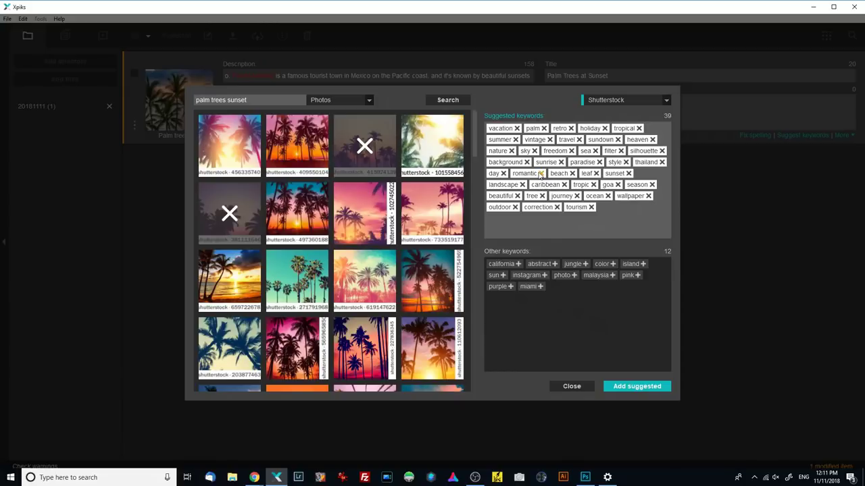
pyautogui.click(662, 163)
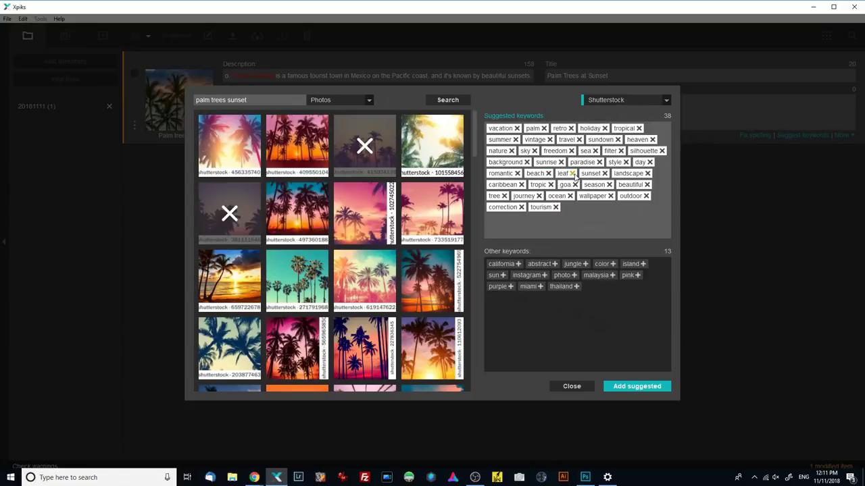
pyautogui.click(521, 186)
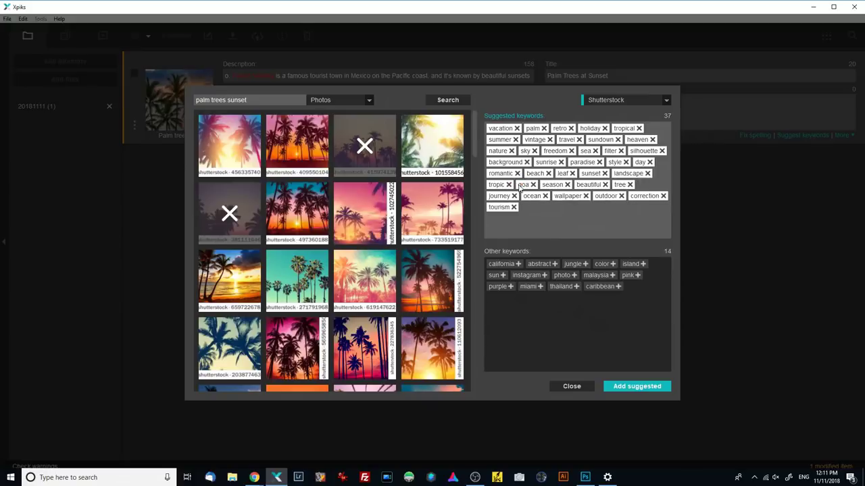
pyautogui.click(534, 185)
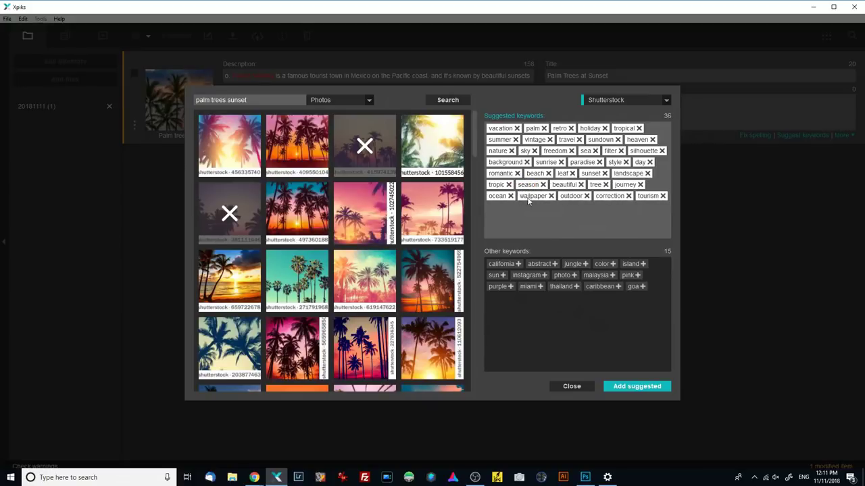
pyautogui.click(628, 196)
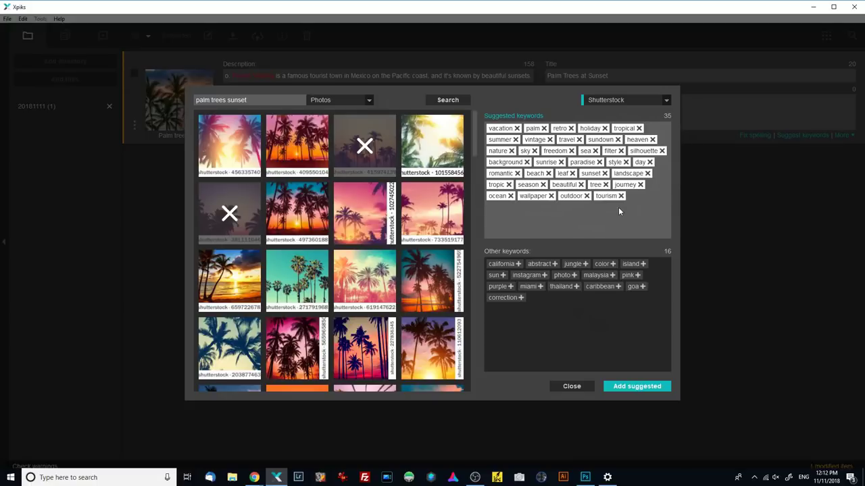
# - Include color, island, sun and photo in the suggested keywords, and add the whole set to Palm trees.jpg
pyautogui.click(613, 263)
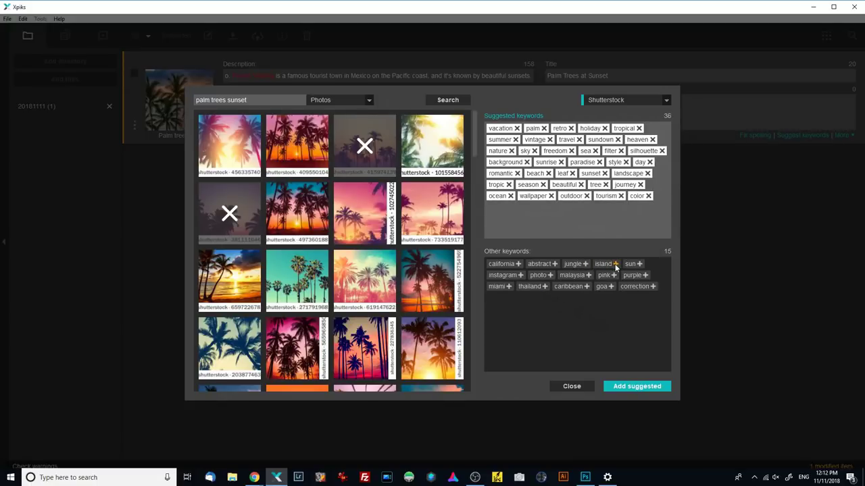
pyautogui.click(615, 264)
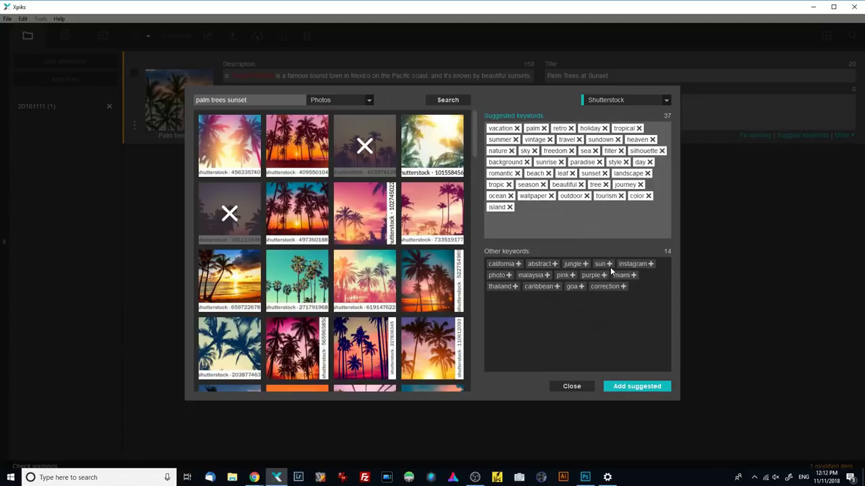
pyautogui.click(610, 264)
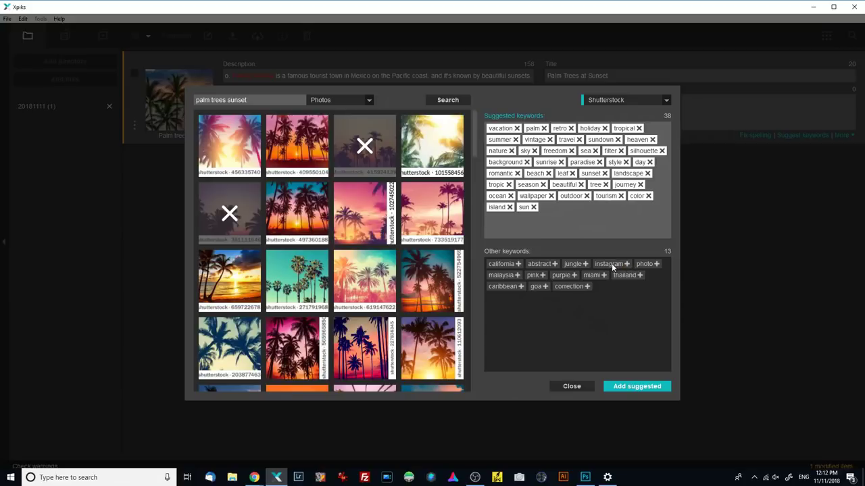
pyautogui.click(656, 264)
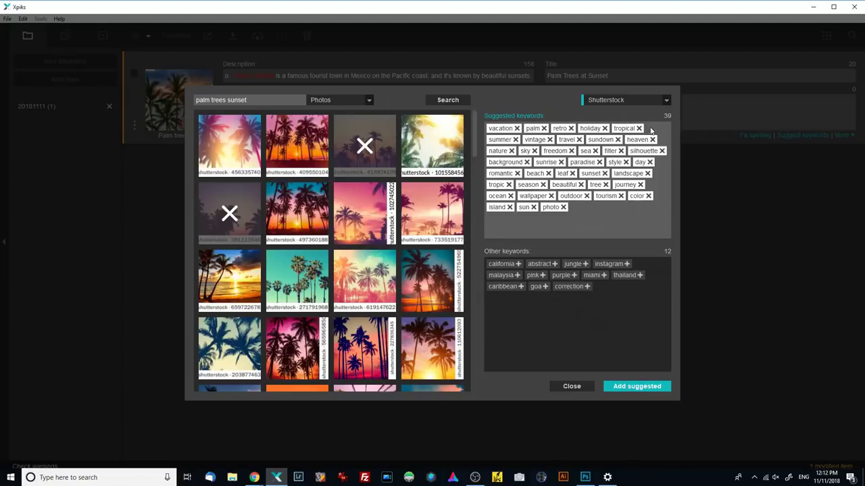
pyautogui.click(635, 387)
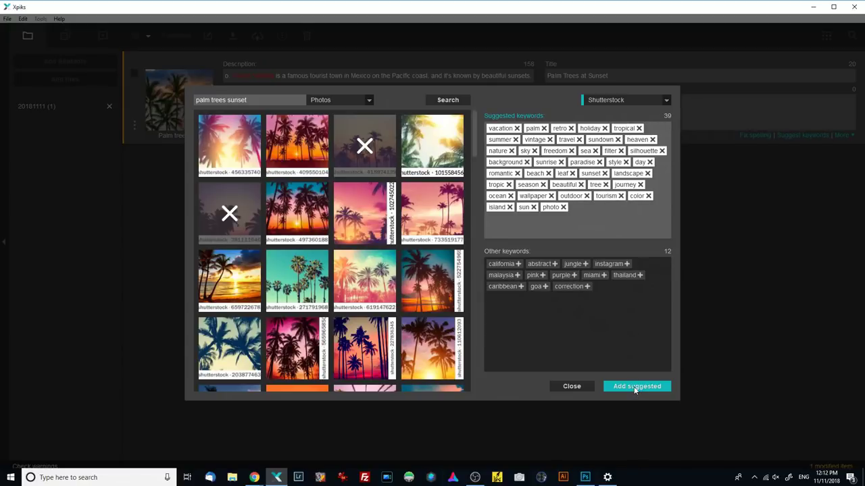
pyautogui.click(572, 387)
# - Add the keywords Puerto Vallarta, Mexico, Pacific and coast to Palm trees.jpg
pyautogui.click(286, 141)
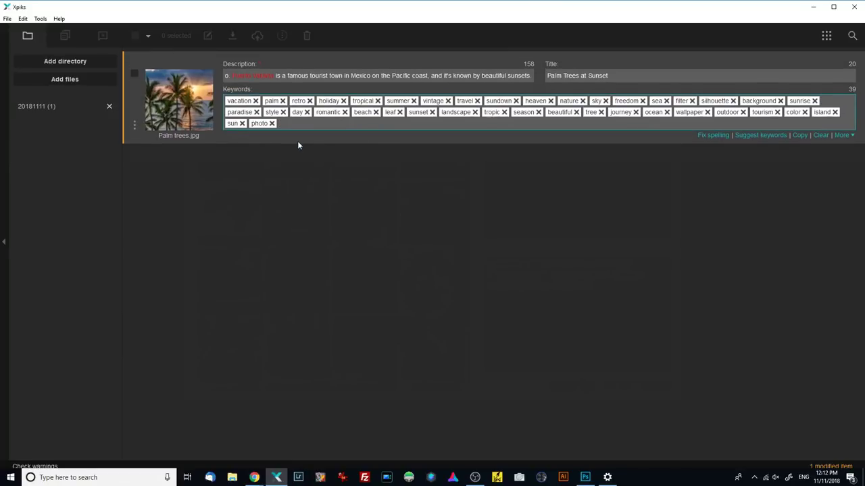
pyautogui.write('erto Vallarta')
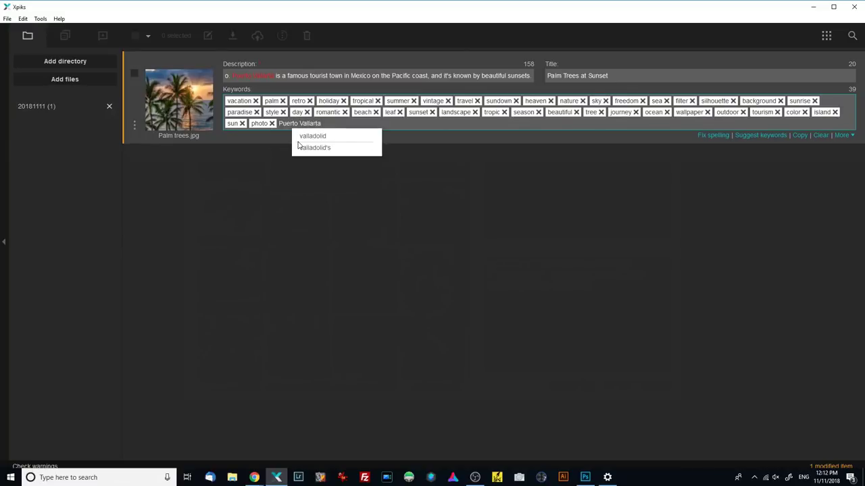
pyautogui.press('Return')
pyautogui.write('Mexico')
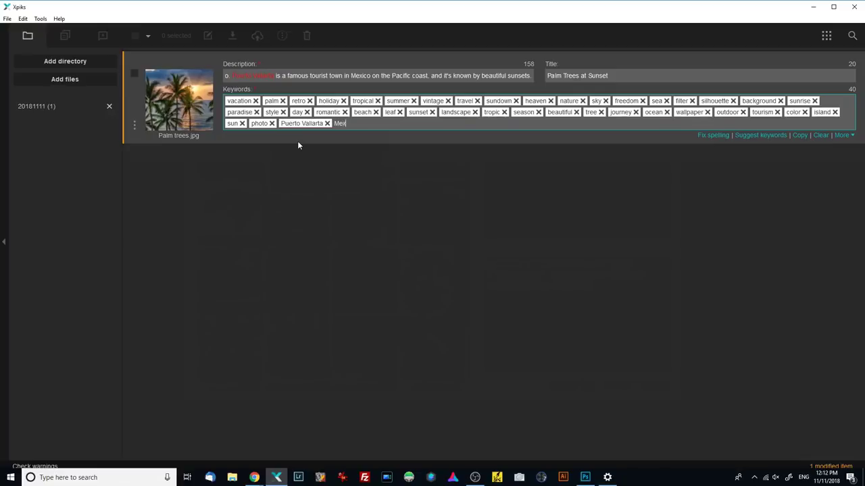
pyautogui.press('Return')
pyautogui.write('Pacific')
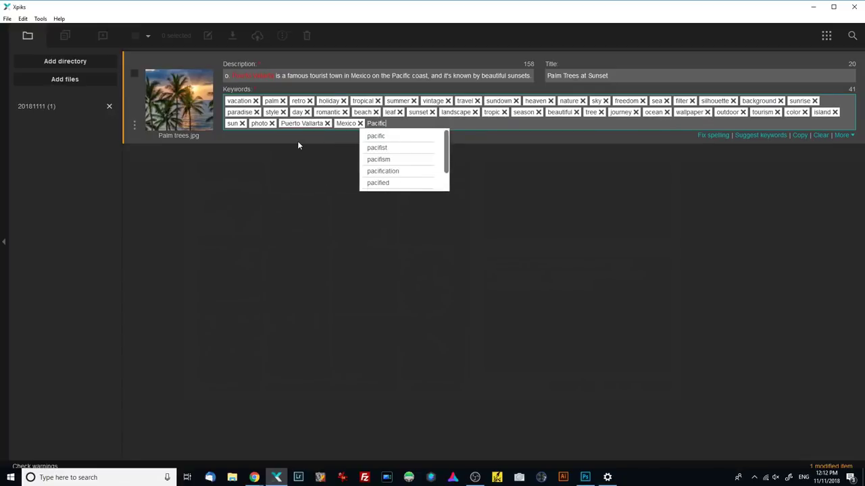
pyautogui.press('Return')
pyautogui.write('coast')
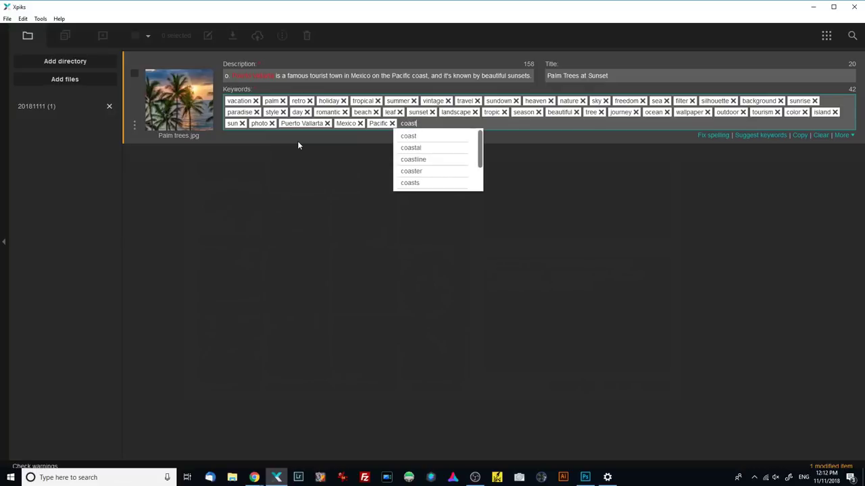
pyautogui.press('Return')
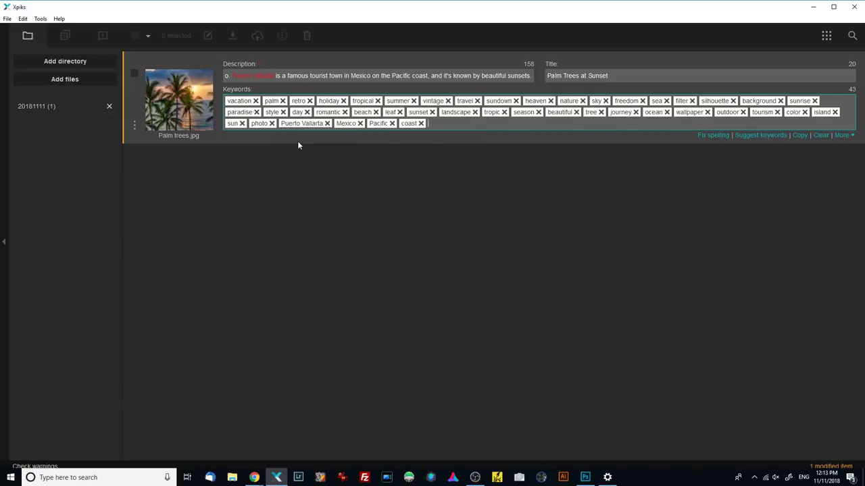
pyautogui.write('sunray')
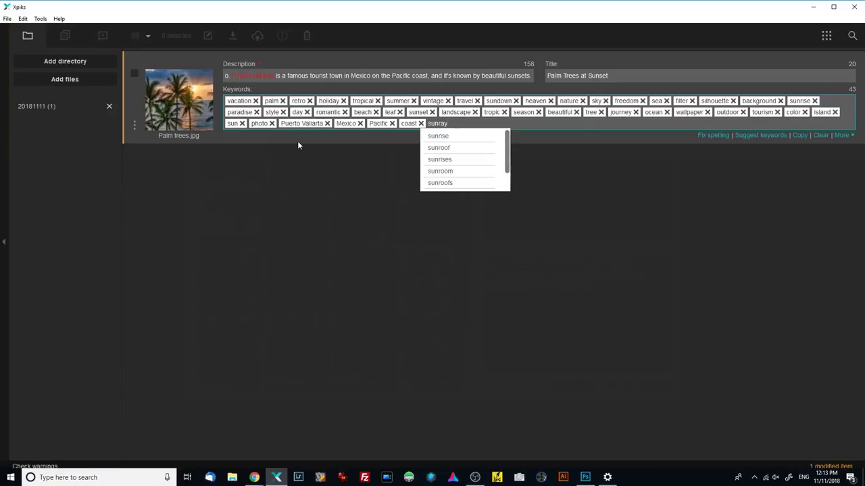
pyautogui.write('s')
pyautogui.press('BackSpace')
pyautogui.press('BackSpace')
pyautogui.press('BackSpace')
pyautogui.press('BackSpace')
pyautogui.write('ray')
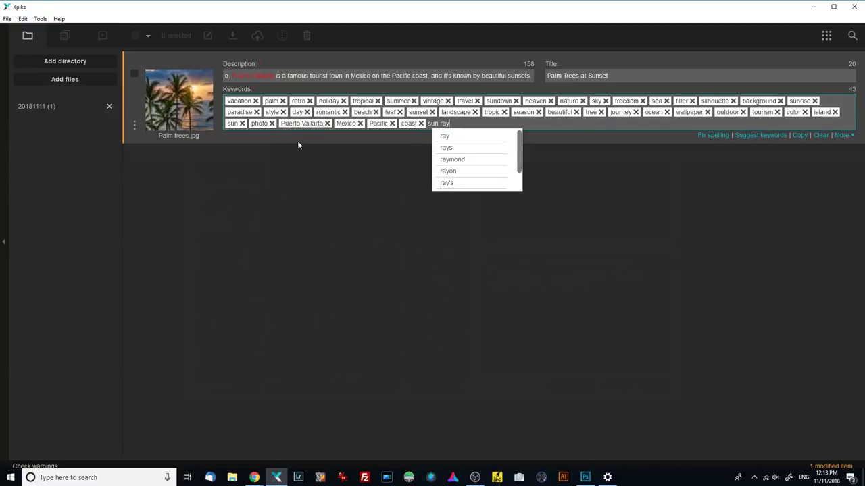
pyautogui.press('BackSpace')
pyautogui.press('BackSpace')
pyautogui.press('BackSpace')
pyautogui.press('BackSpace')
pyautogui.press('BackSpace')
pyautogui.press('BackSpace')
pyautogui.press('BackSpace')
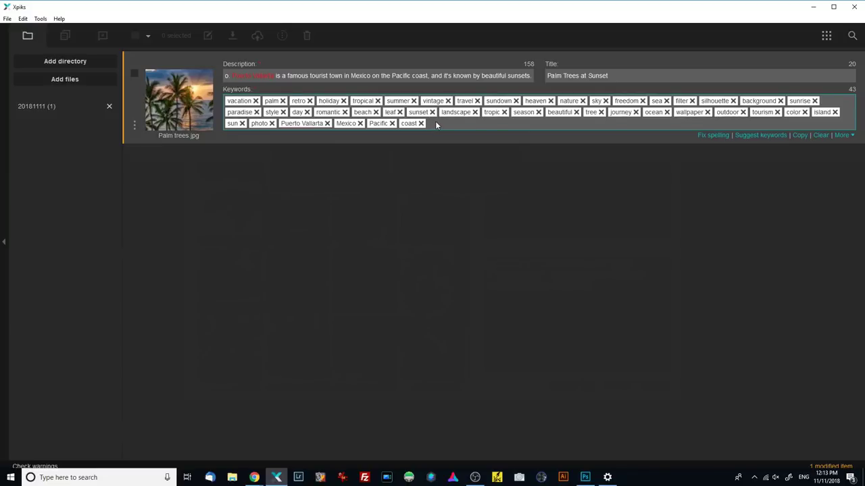
# - Add the keywords rays and sunrays to Palm trees.jpg
pyautogui.write('ray')
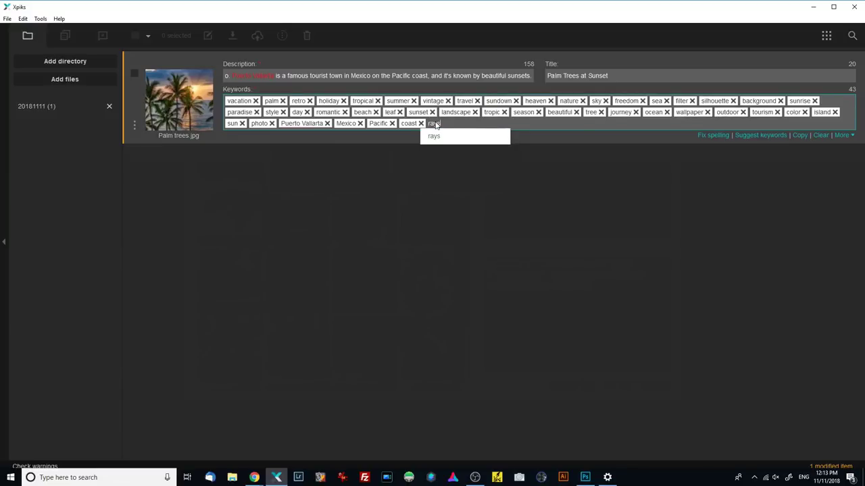
pyautogui.press('Return')
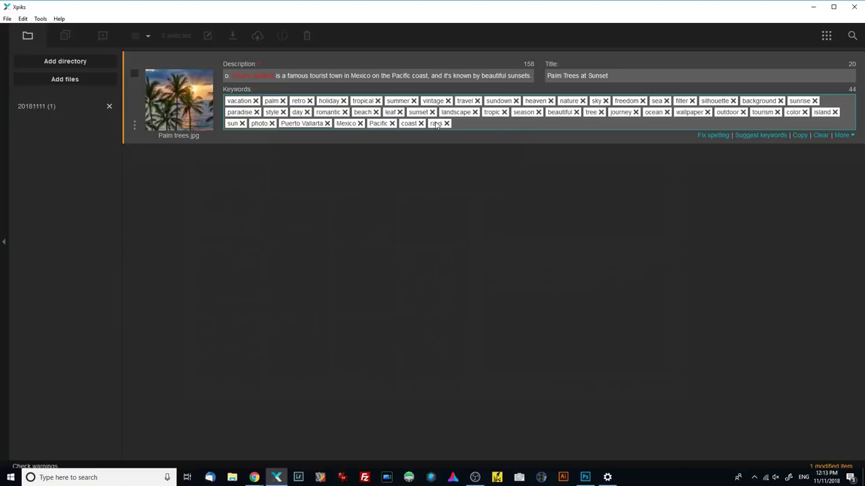
pyautogui.write('sunrays')
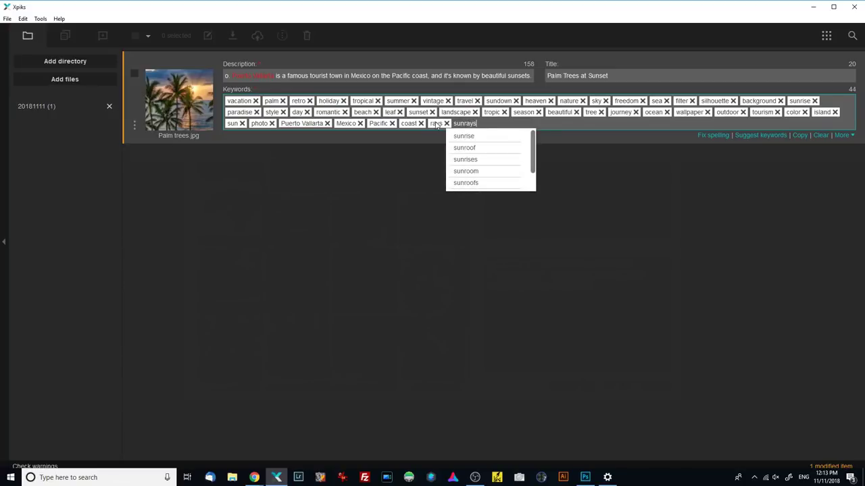
pyautogui.press('Return')
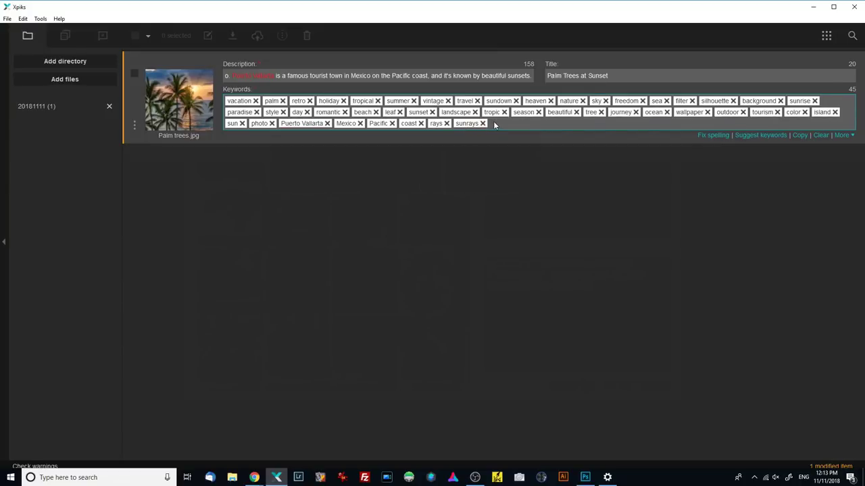
# - Add the color keywords blue, yellow and orange to Palm trees.jpg
pyautogui.write('blue')
pyautogui.press('Return')
pyautogui.write('yelow')
pyautogui.press('BackSpace')
pyautogui.press('BackSpace')
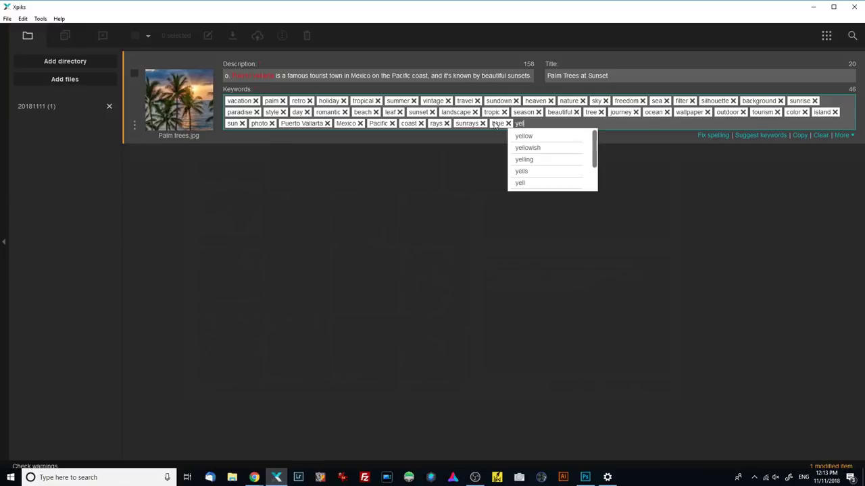
pyautogui.write('low')
pyautogui.press('Return')
pyautogui.write('orange')
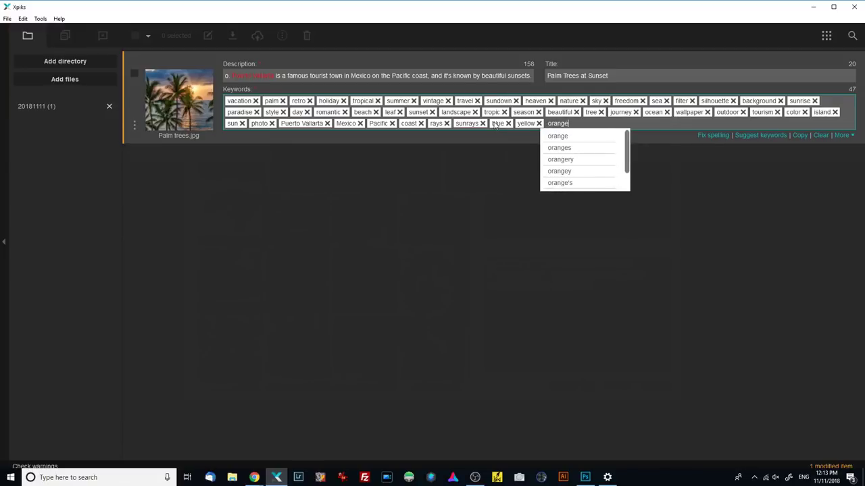
pyautogui.press('Return')
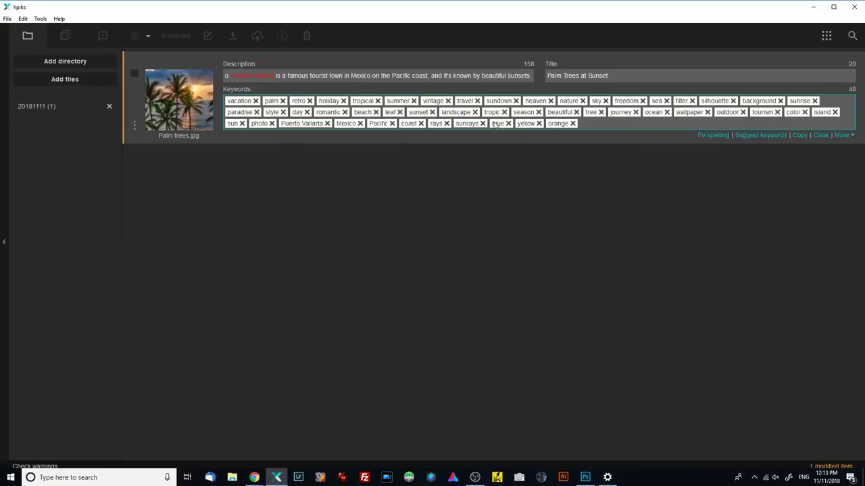
# - Select Palm trees.jpg and export its metadata into the file
pyautogui.click(134, 74)
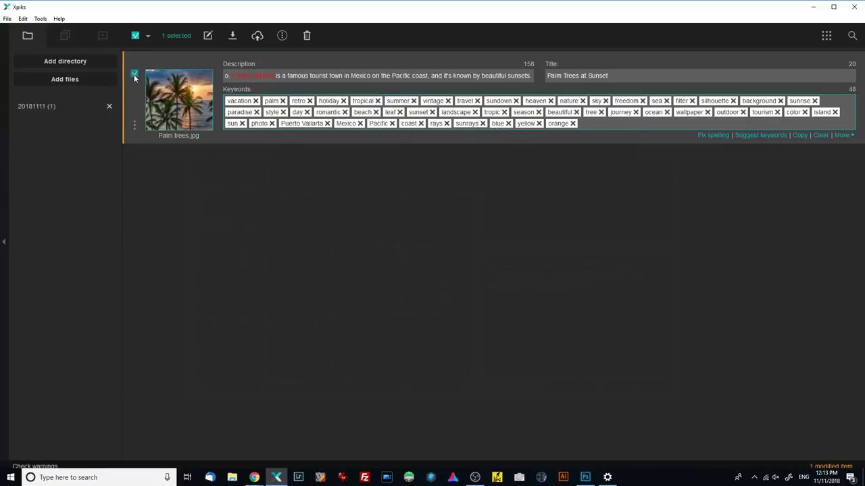
pyautogui.click(233, 38)
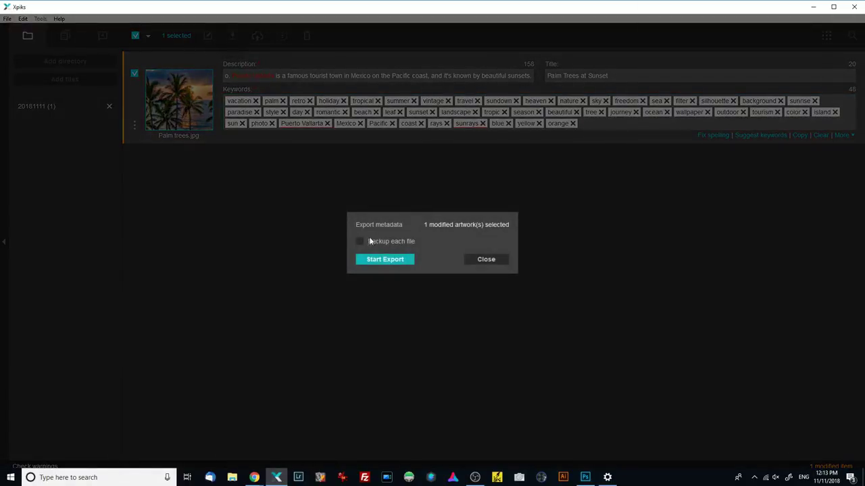
pyautogui.click(374, 261)
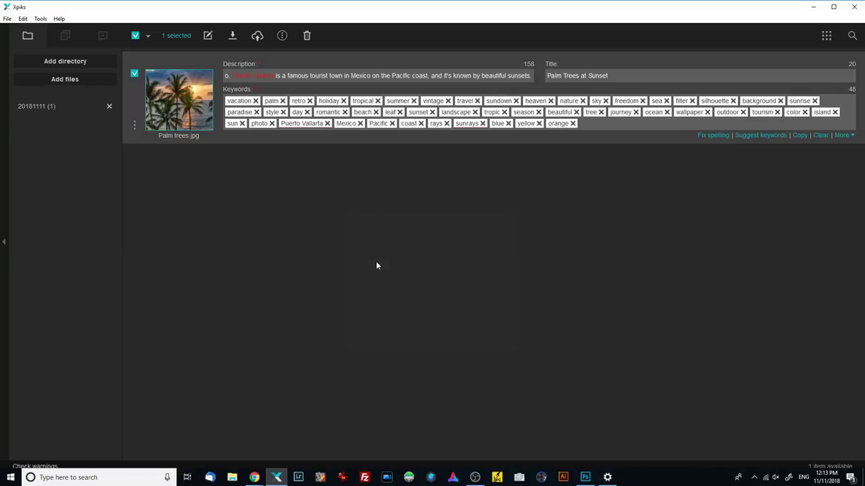
# - Review the list of stock agency upload hosts for Palm trees.jpg without starting an upload
pyautogui.click(255, 36)
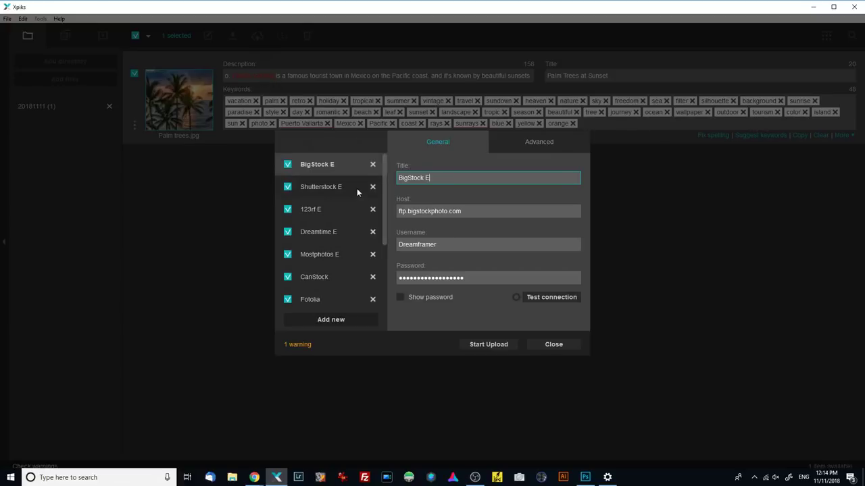
pyautogui.moveTo(384, 162)
pyautogui.mouseDown()
pyautogui.moveTo(380, 237)
pyautogui.moveTo(390, 155)
pyautogui.mouseUp()
pyautogui.click(544, 347)
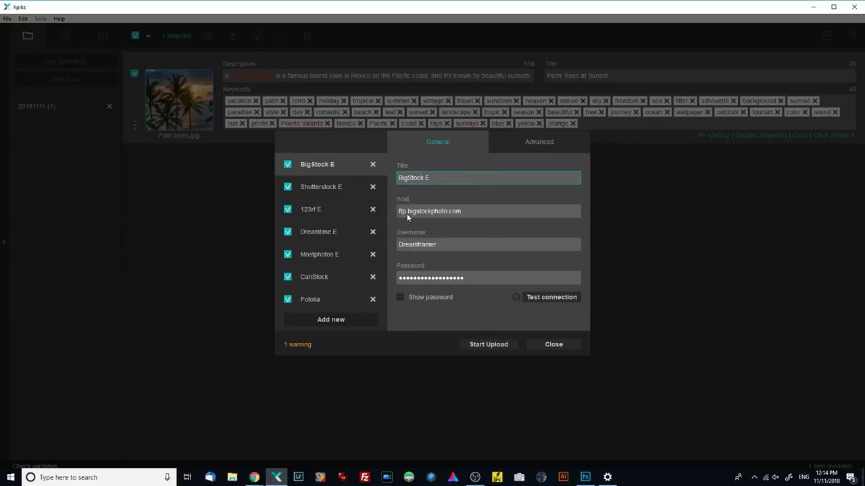
pyautogui.click(555, 346)
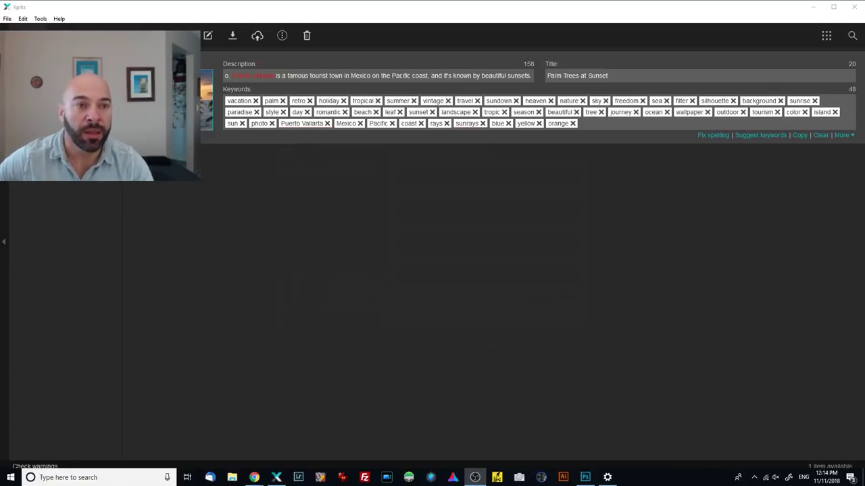
# - Switch to Chrome, read the live chat of the Creating Stock Photography stream in YouTube, and minimize the stream and chat windows
pyautogui.hotkey('alt', 'Tab')
pyautogui.moveTo(831, 28); pyautogui.dragTo(370, 33)
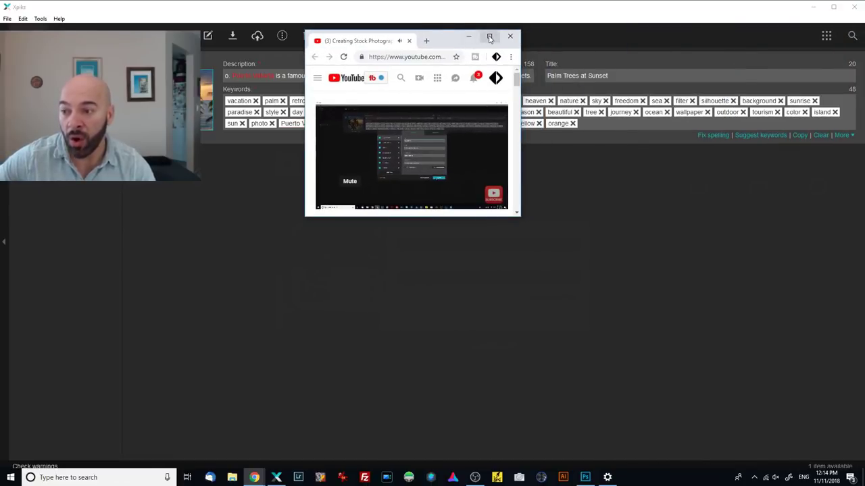
pyautogui.click(489, 38)
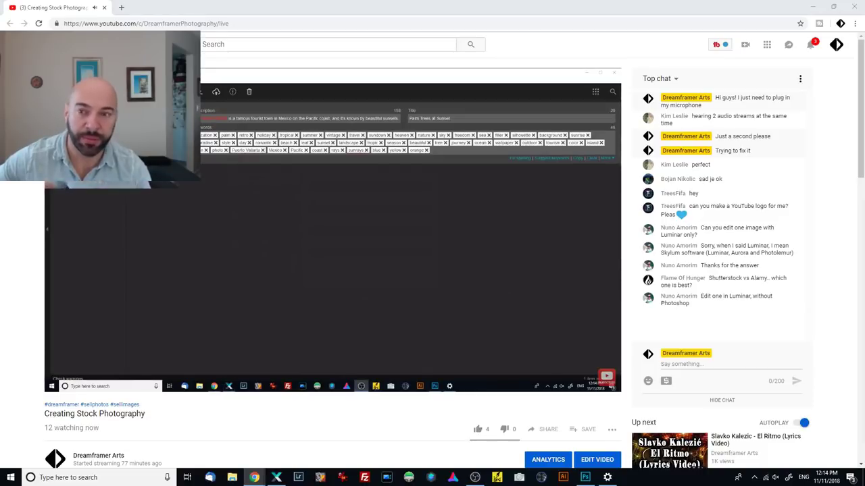
pyautogui.moveTo(713, 170); pyautogui.dragTo(510, 144)
pyautogui.click(597, 139)
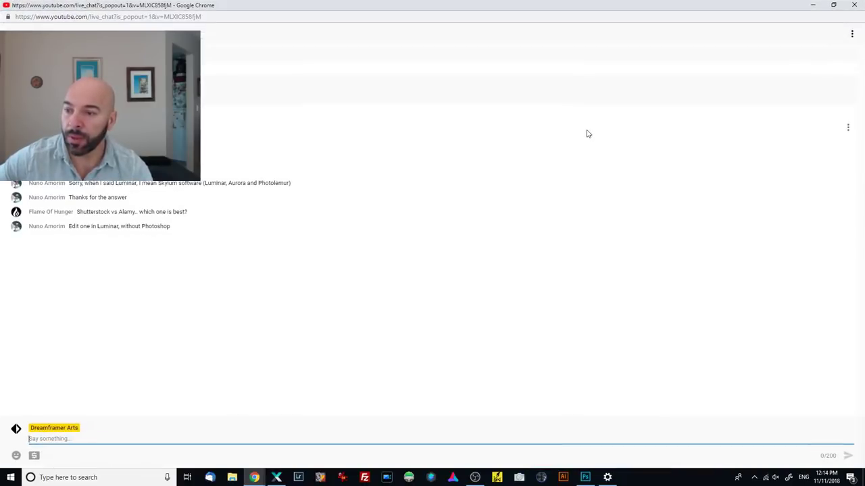
pyautogui.click(831, 6)
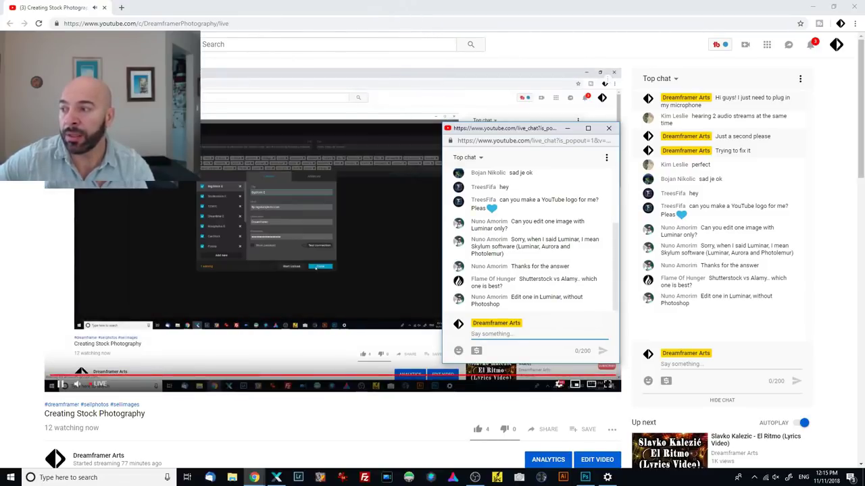
pyautogui.click(814, 8)
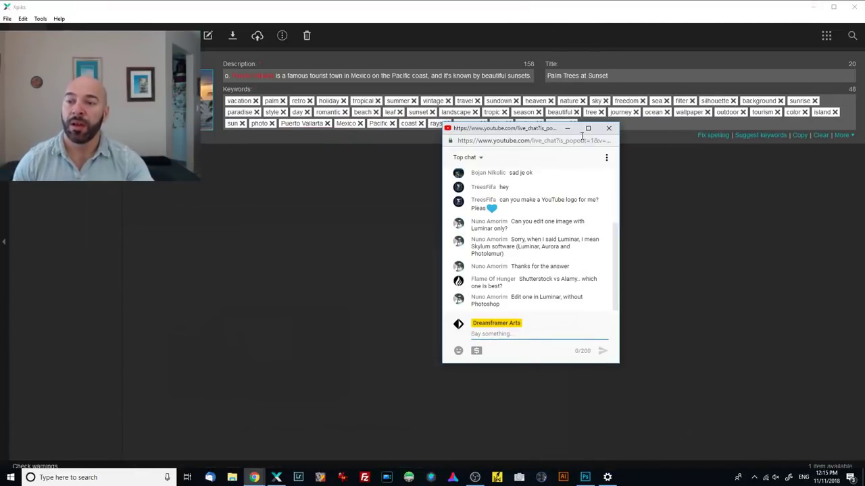
pyautogui.click(567, 129)
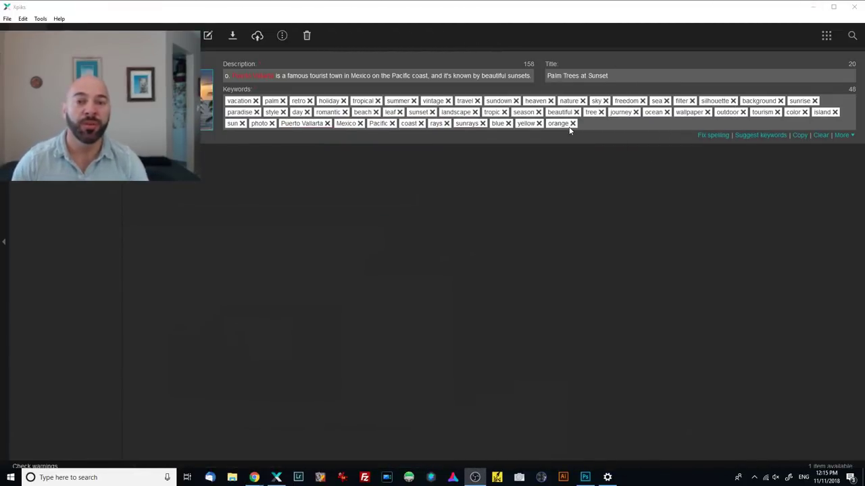